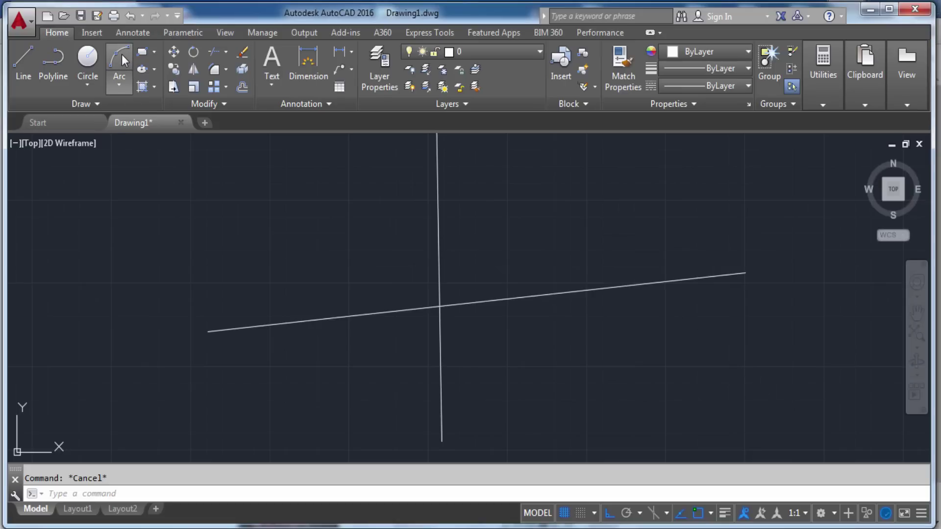
# - Preview the hatch options without choosing one, then pan and zoom onto the crossing lines
pyautogui.click(153, 88)
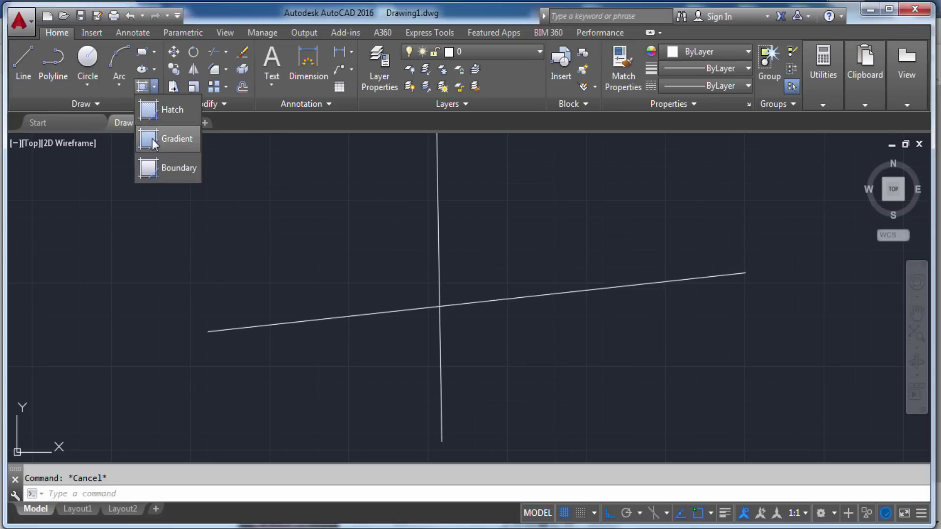
pyautogui.click(223, 19)
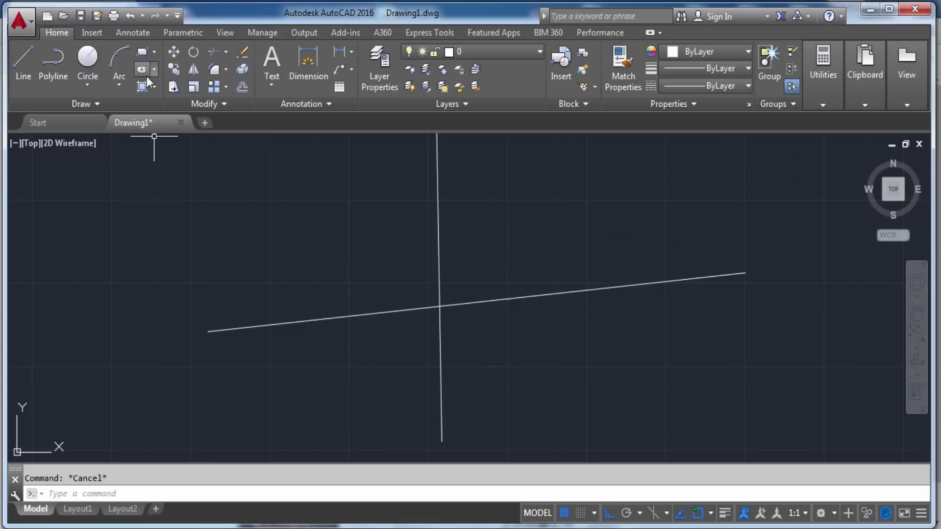
pyautogui.moveTo(470, 233); pyautogui.dragTo(416, 235, button='middle')
pyautogui.scroll(-2, 402, 245)
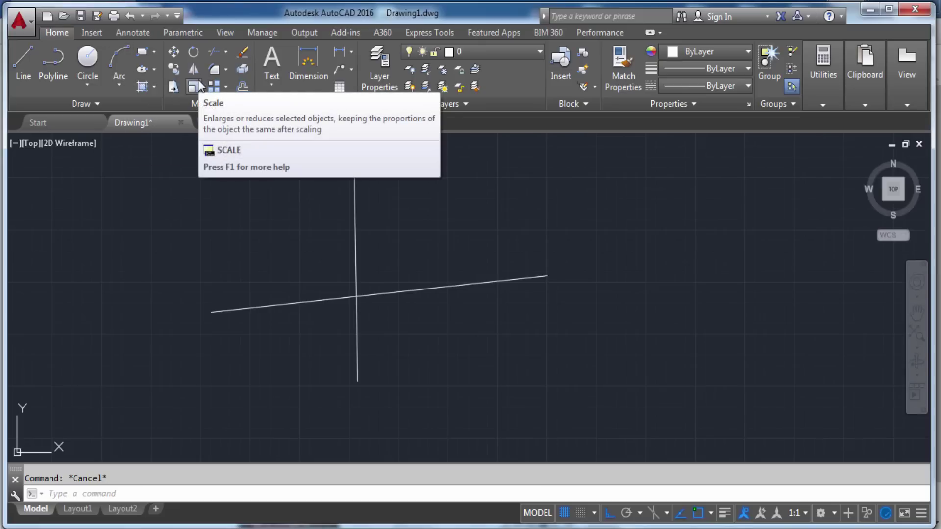
# - Draw a circle centred on the intersection of the vertical and sloped lines
pyautogui.click(86, 60)
pyautogui.click(356, 296)
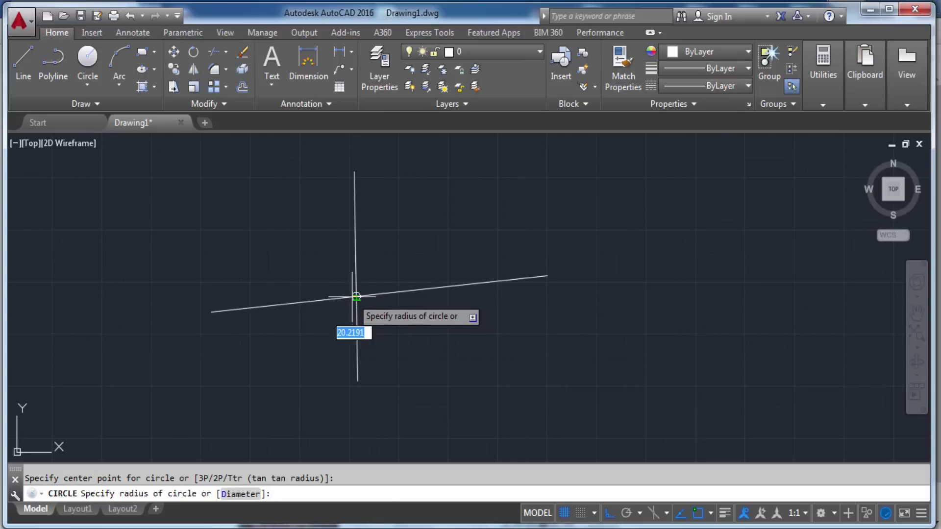
pyautogui.click(330, 210)
pyautogui.click(357, 234)
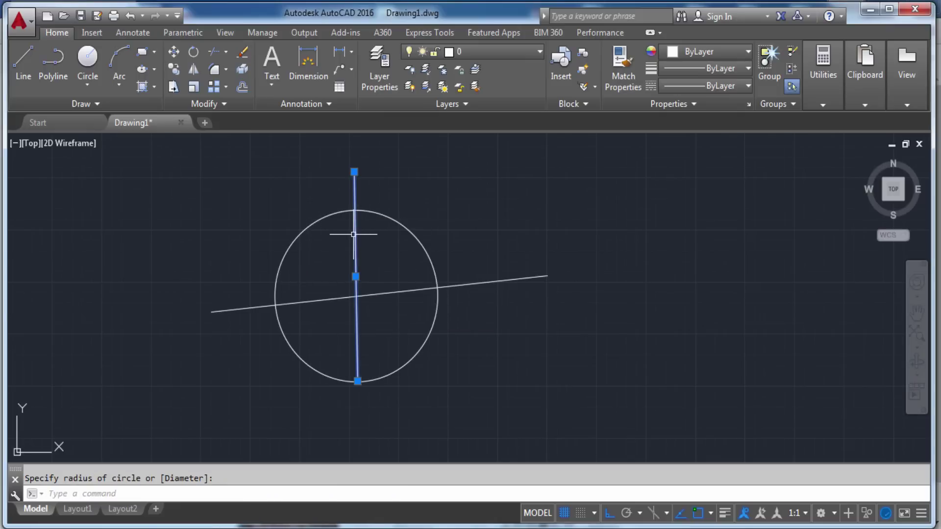
pyautogui.click(391, 293)
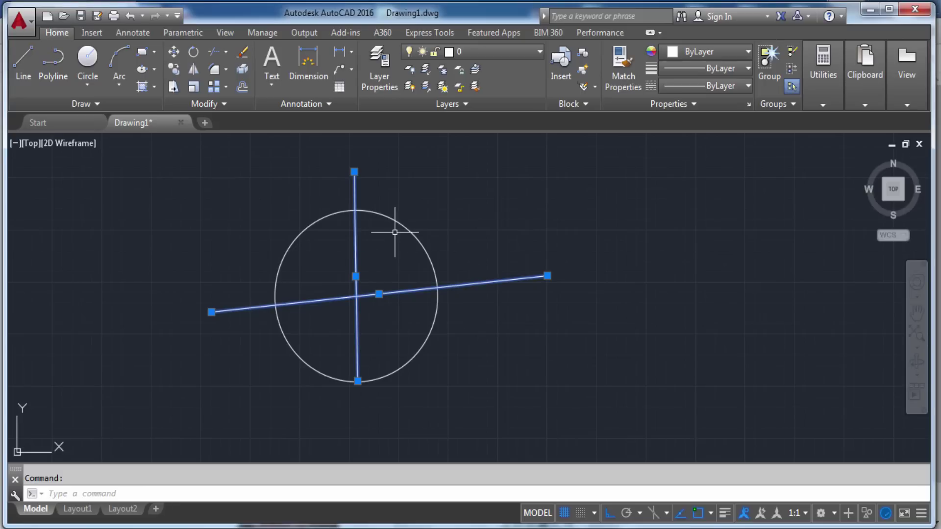
pyautogui.press('Escape')
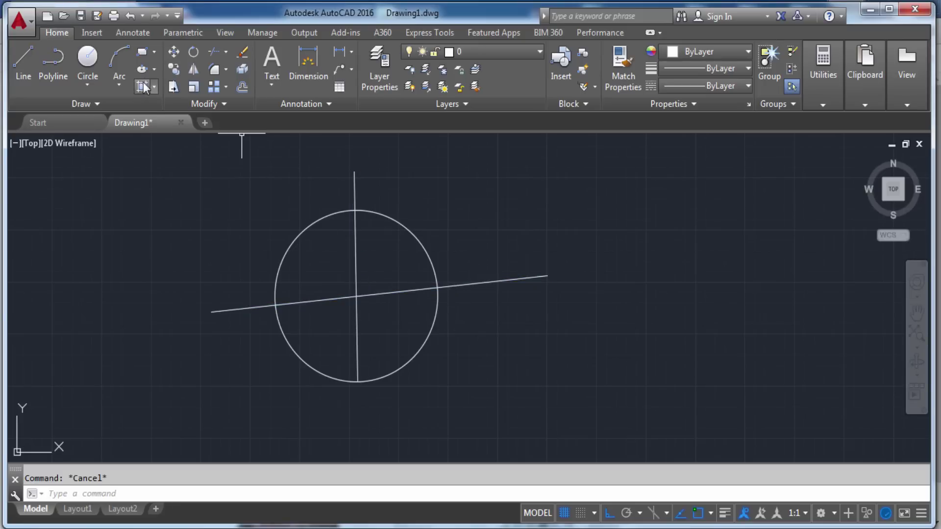
# - Trim the circle against the lines down to a quarter arc, undoing the stray line trim
pyautogui.click(215, 53)
pyautogui.press('Return')
pyautogui.click(313, 219)
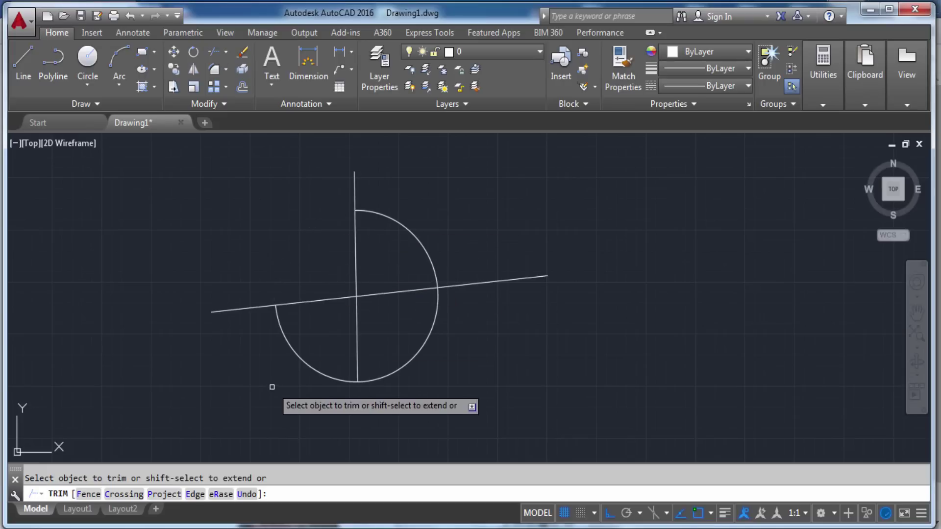
pyautogui.click(299, 357)
pyautogui.moveTo(428, 275); pyautogui.dragTo(431, 329, button='middle')
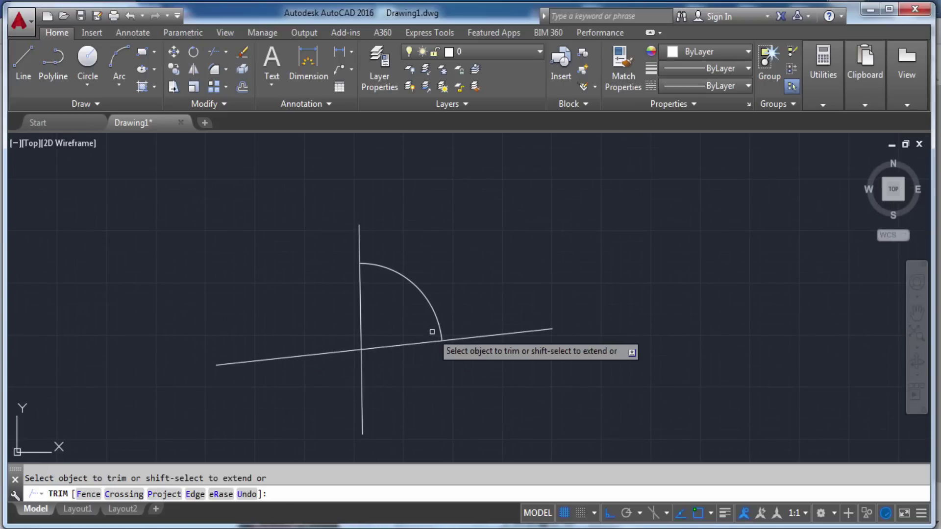
pyautogui.write('u')
pyautogui.press('Return')
pyautogui.press('Escape')
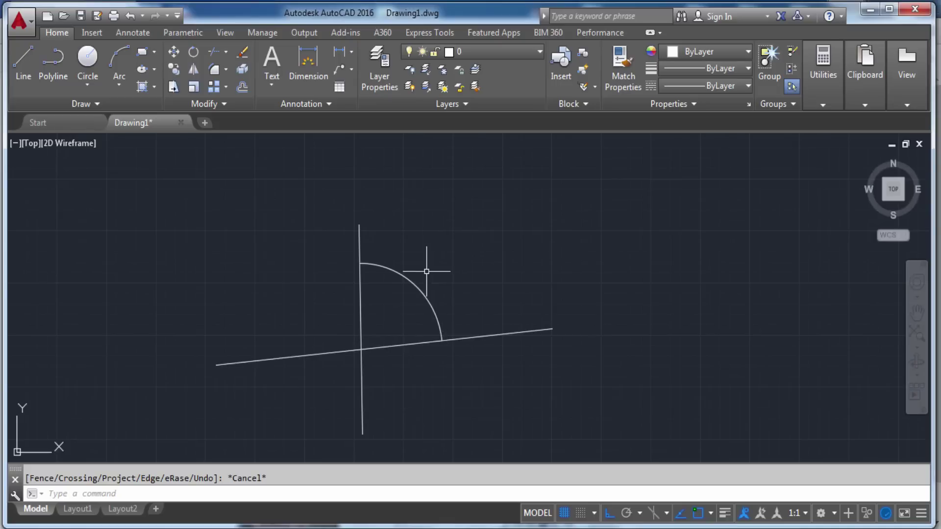
# - Erase both lines and the remaining quarter arc, leaving an empty canvas
pyautogui.click(471, 337)
pyautogui.click(377, 244)
pyautogui.click(300, 219)
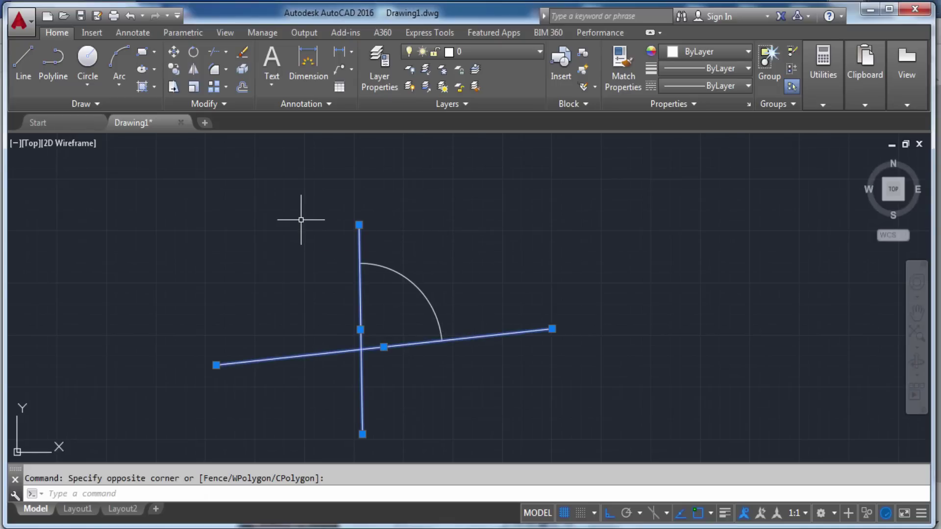
pyautogui.press('Delete')
pyautogui.click(436, 293)
pyautogui.click(408, 244)
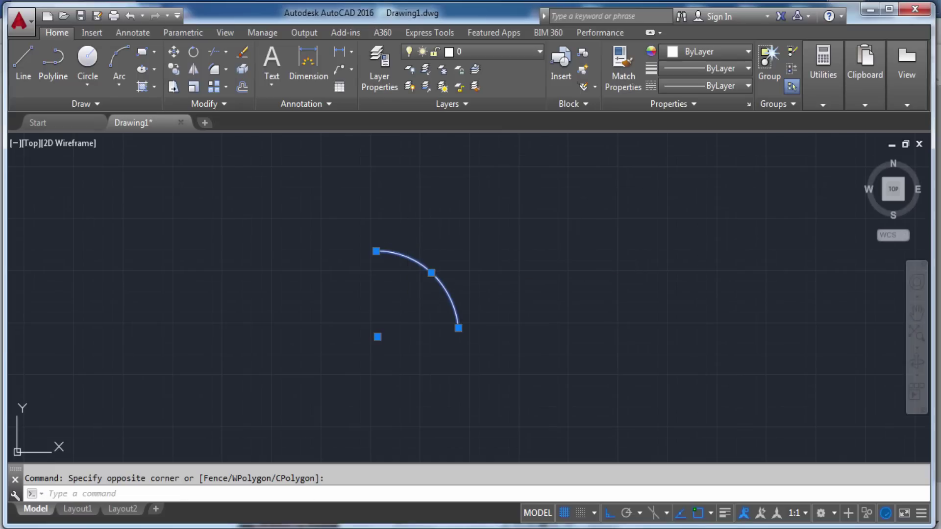
pyautogui.press('Delete')
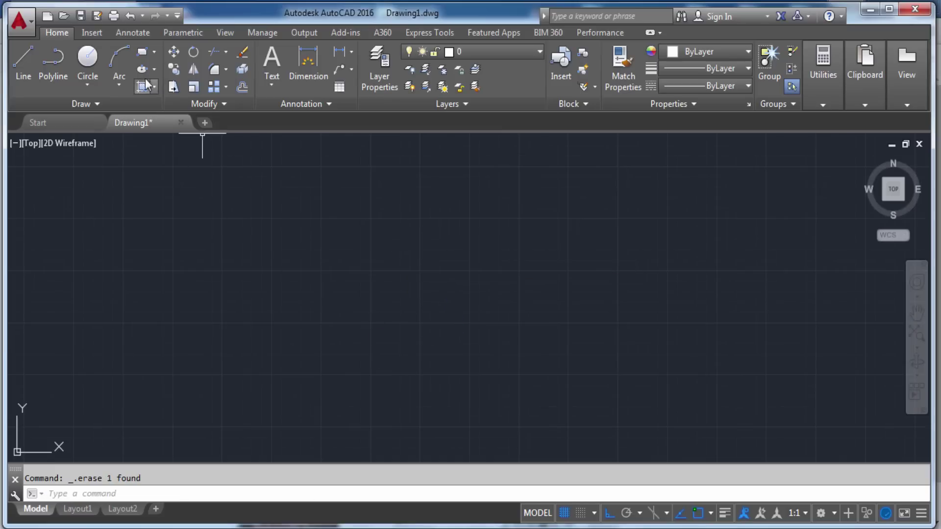
# - Draw one large 3-Point arc through a lower-left start, a right-hand point and an upper end
pyautogui.click(129, 81)
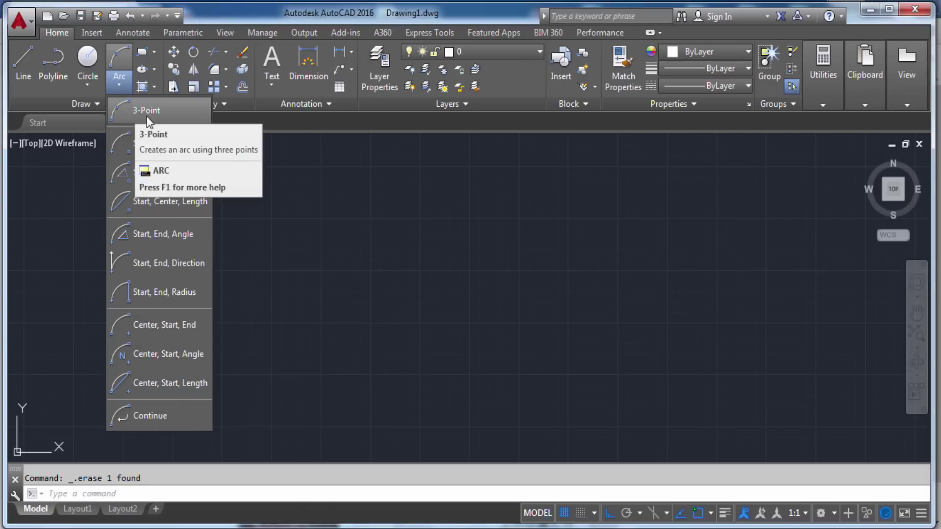
pyautogui.click(131, 110)
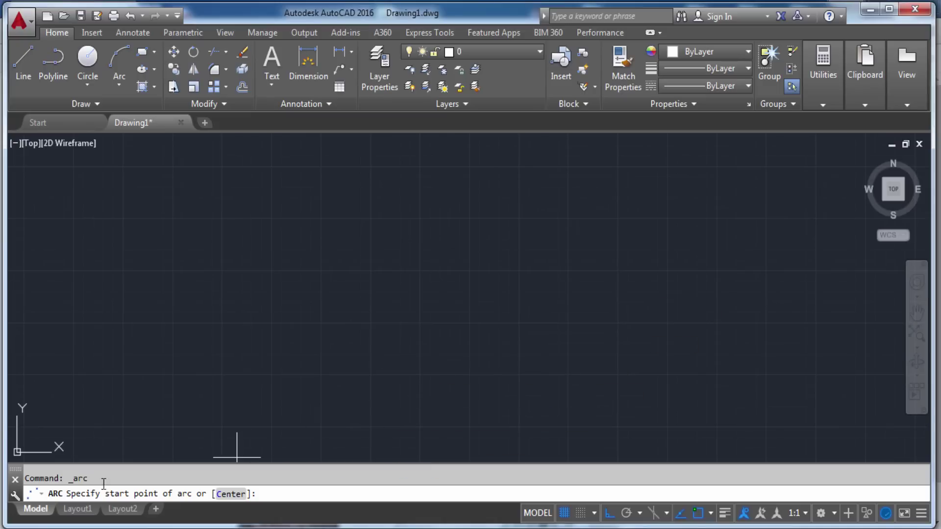
pyautogui.click(404, 361)
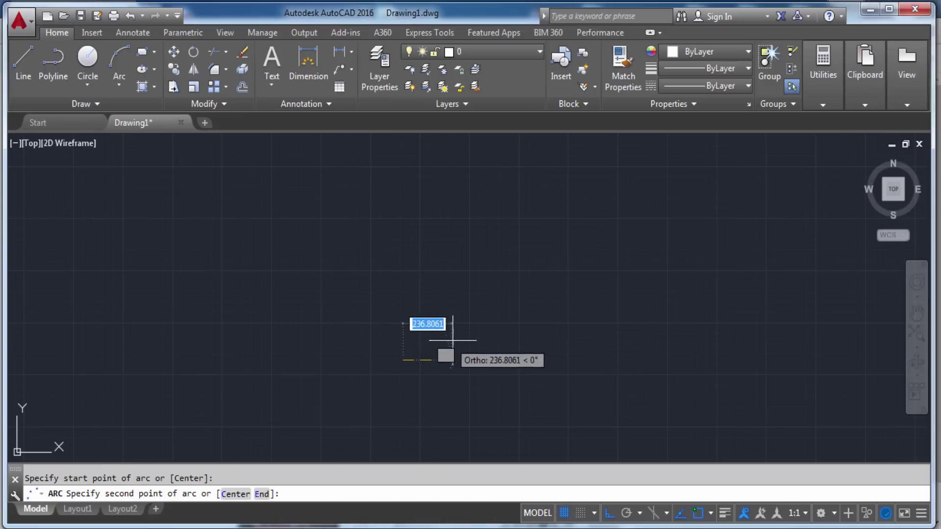
pyautogui.click(574, 359)
pyautogui.click(485, 179)
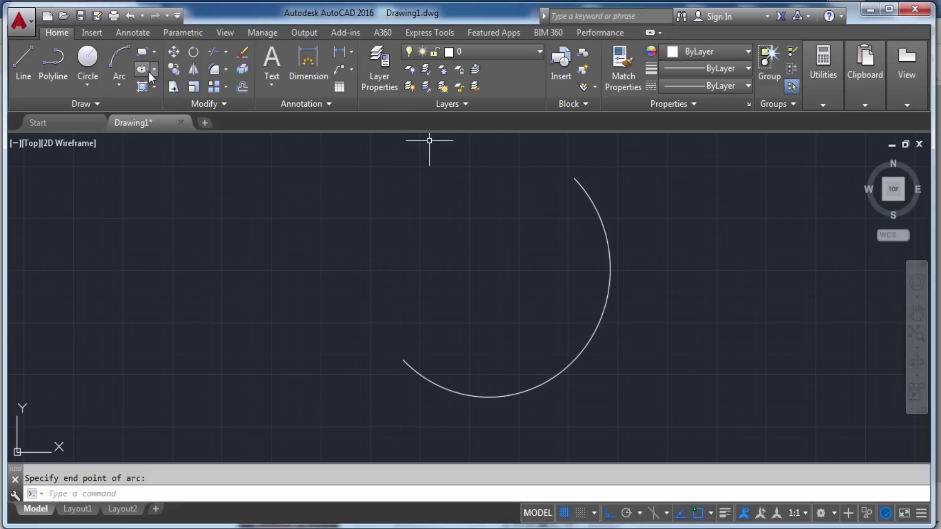
pyautogui.click(121, 84)
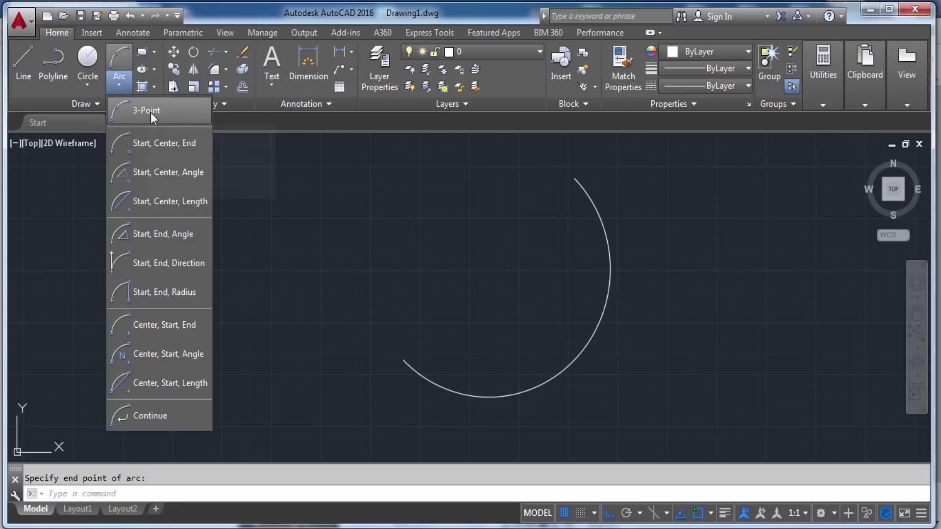
pyautogui.press('Escape')
pyautogui.press('Escape')
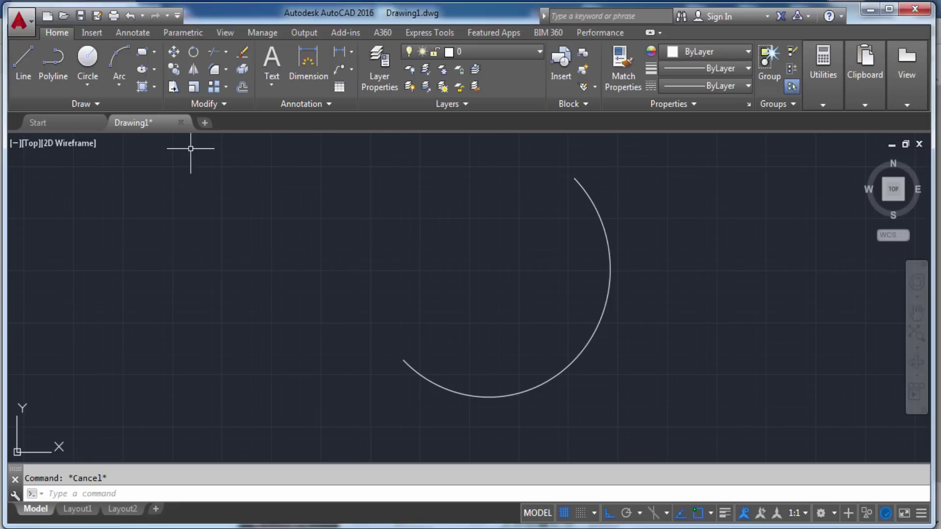
# - Draw a Start, Center, End arc at the left with its centre 500 units away, ending at 33
pyautogui.click(121, 86)
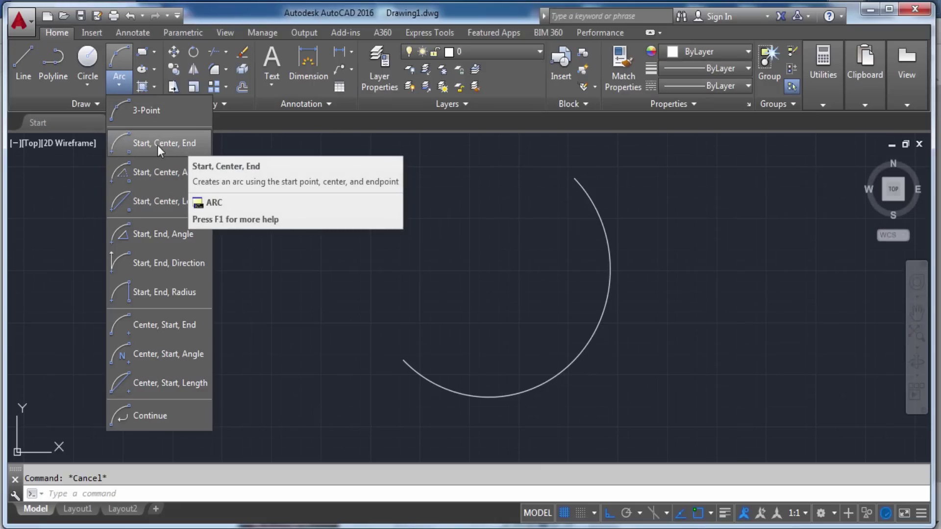
pyautogui.moveTo(164, 143)
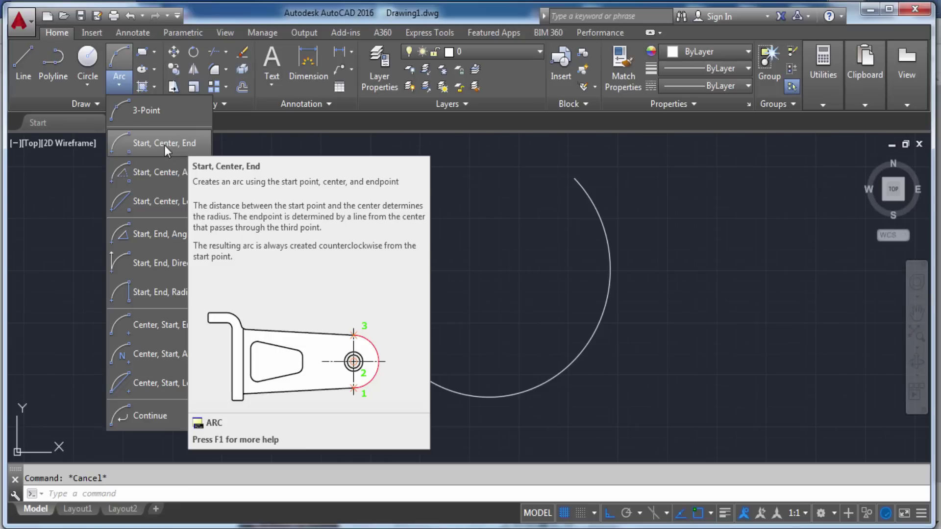
pyautogui.click(164, 146)
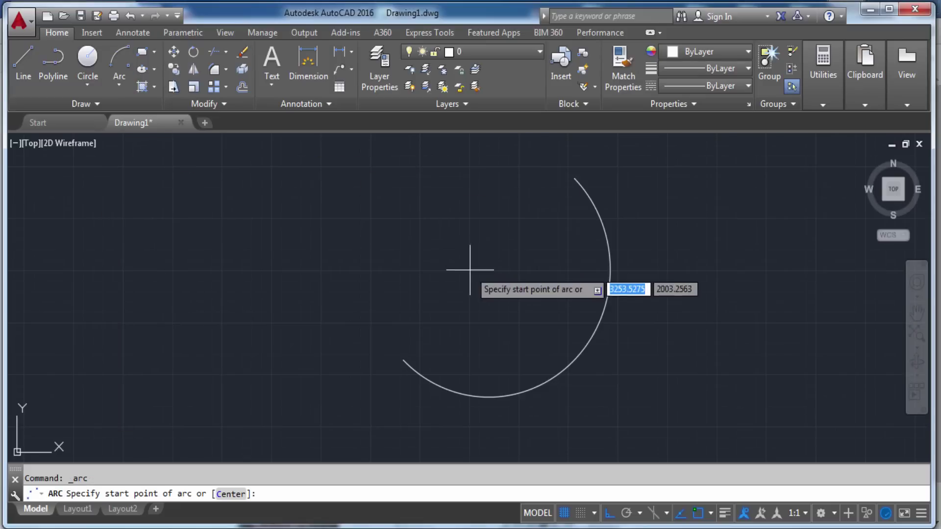
pyautogui.click(273, 333)
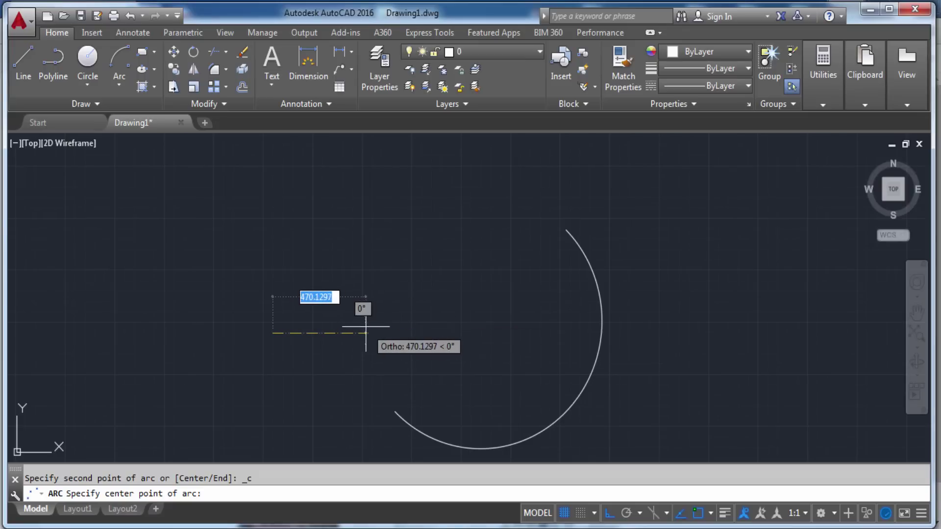
pyautogui.write('500')
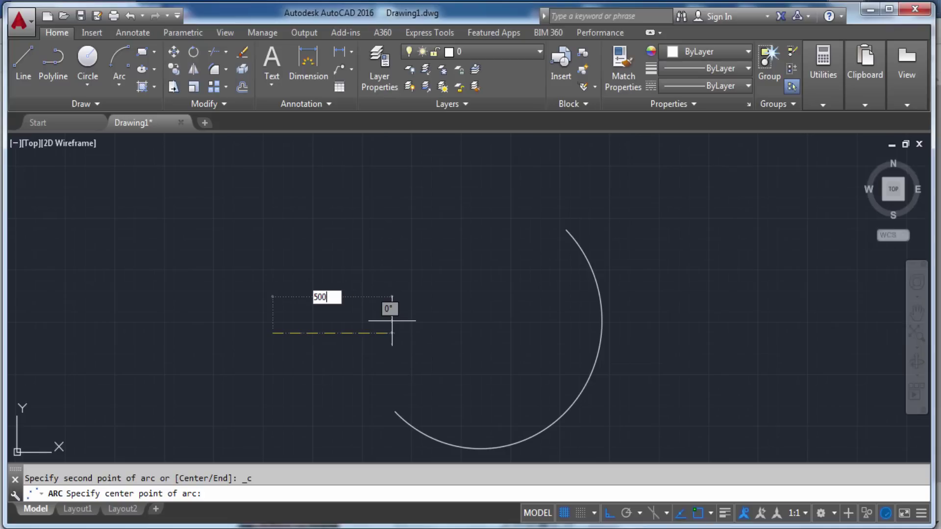
pyautogui.press('Return')
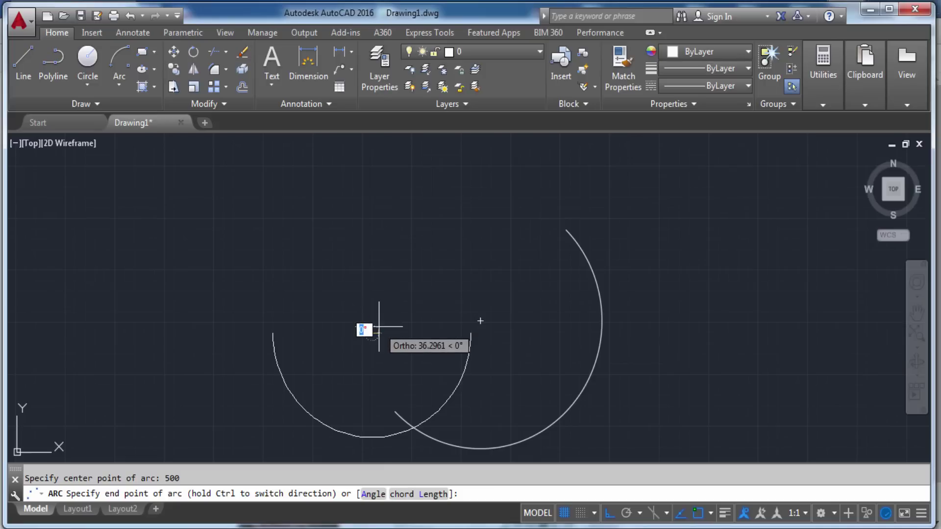
pyautogui.press('F8')
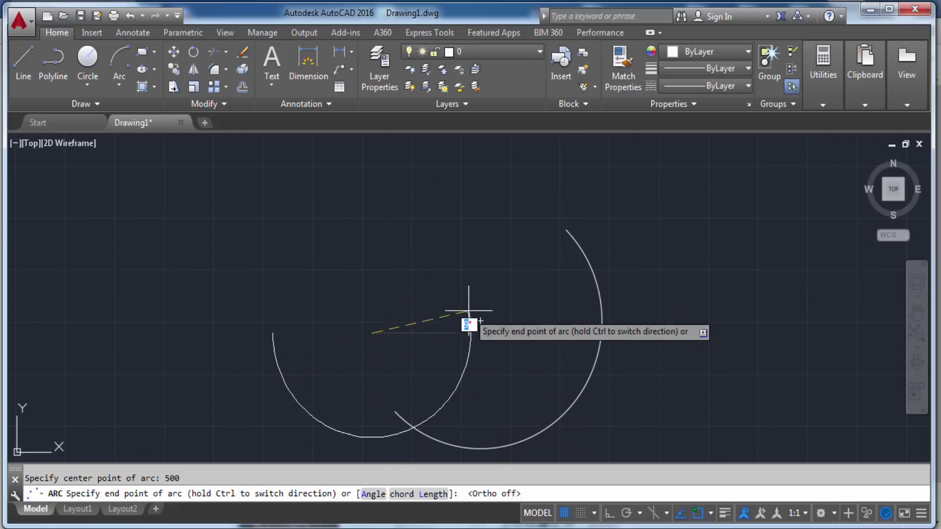
pyautogui.press('F8')
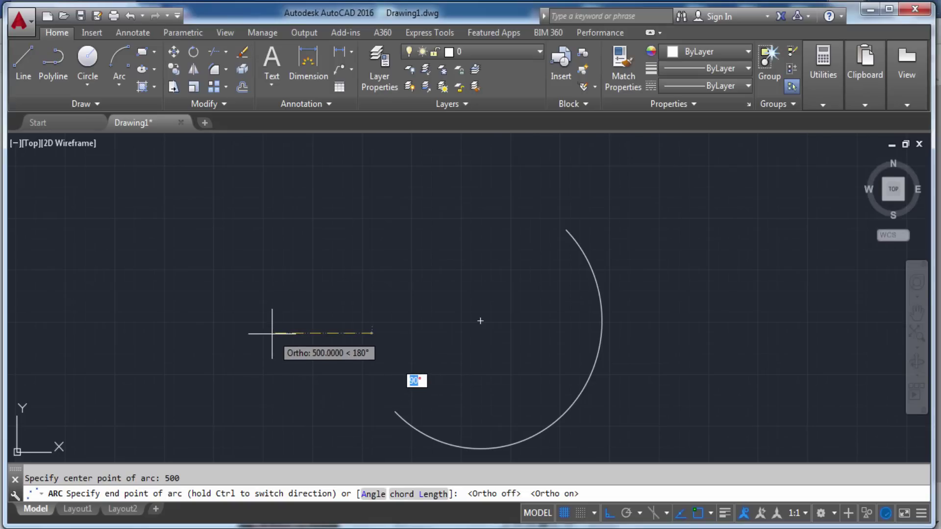
pyautogui.write('33')
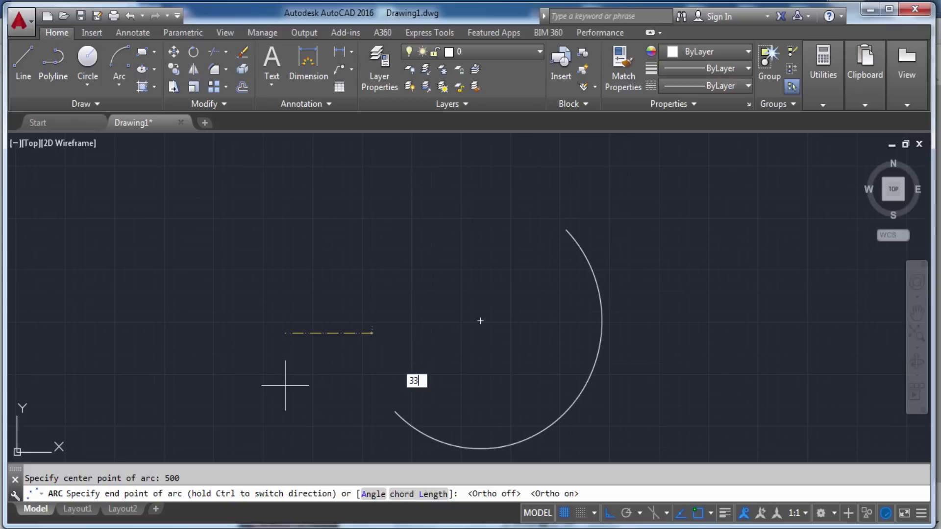
pyautogui.press('Return')
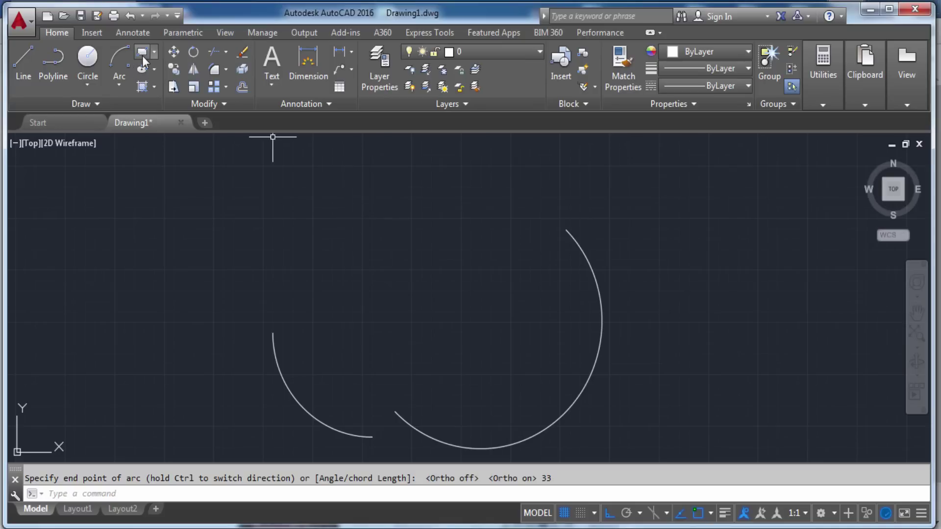
# - Draw another Start, Center, End arc with its centre 300 units from the start, ending at 95
pyautogui.click(117, 84)
pyautogui.click(141, 110)
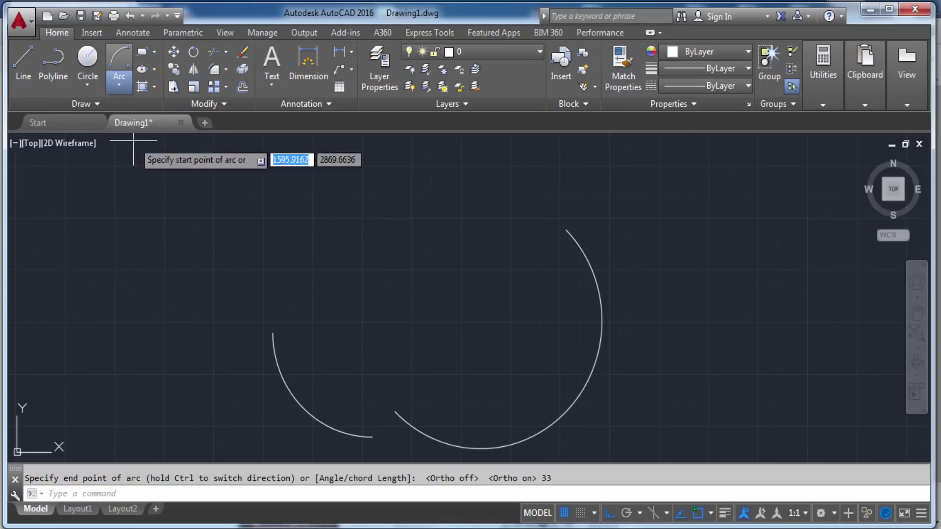
pyautogui.moveTo(295, 186); pyautogui.dragTo(351, 261, button='middle')
pyautogui.click(311, 319)
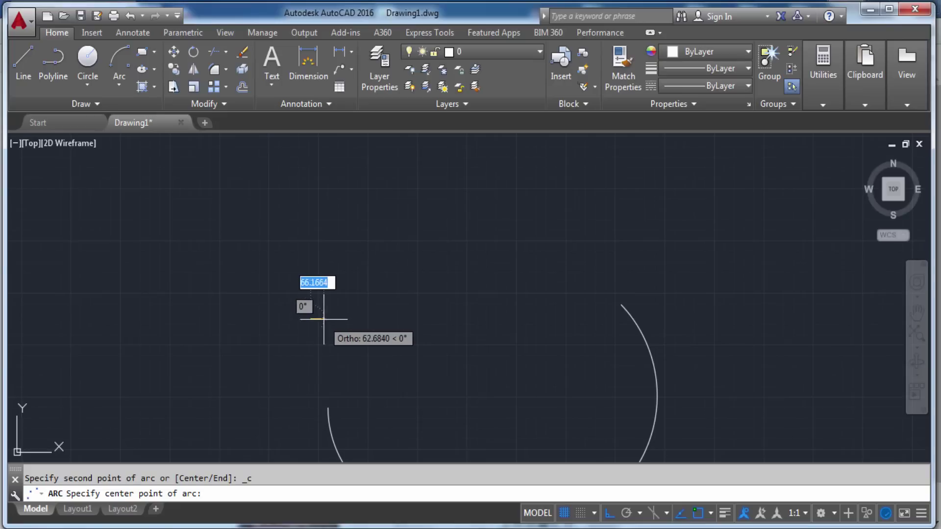
pyautogui.moveTo(216, 321); pyautogui.dragTo(364, 354, button='middle')
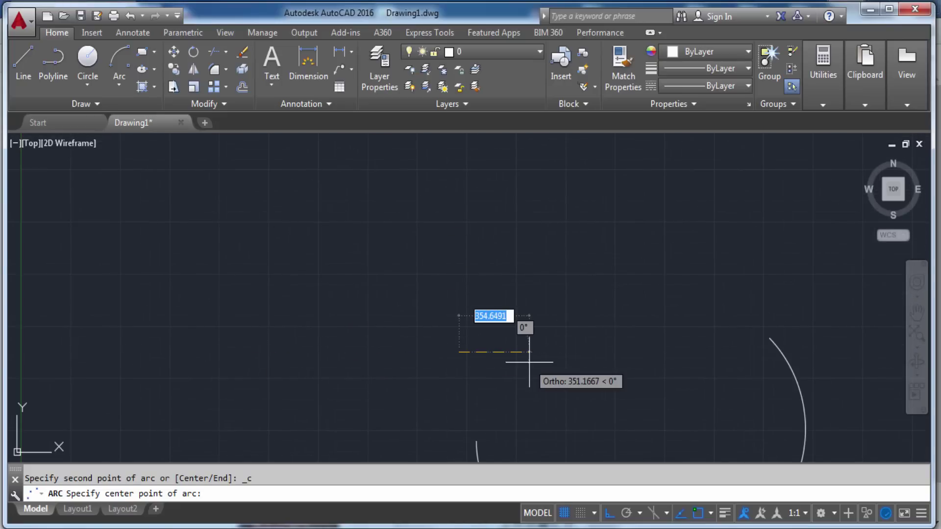
pyautogui.write('300')
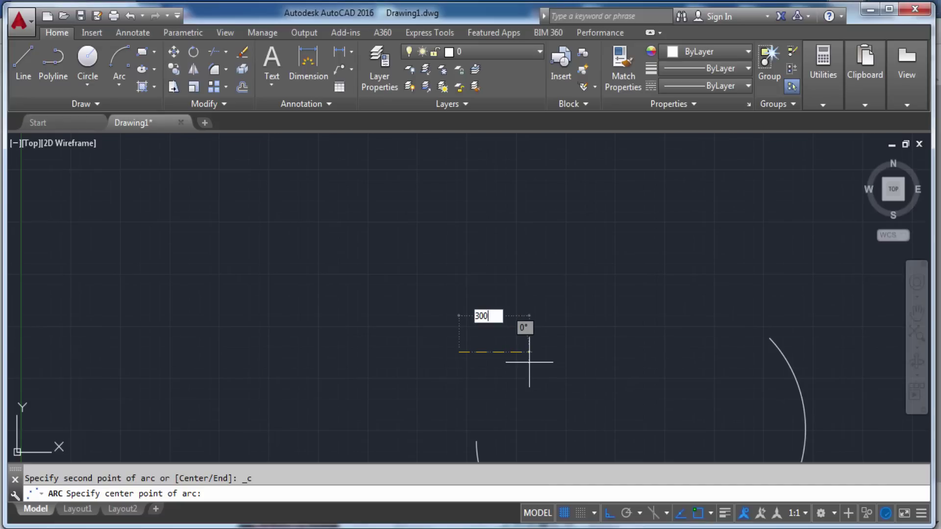
pyautogui.press('Return')
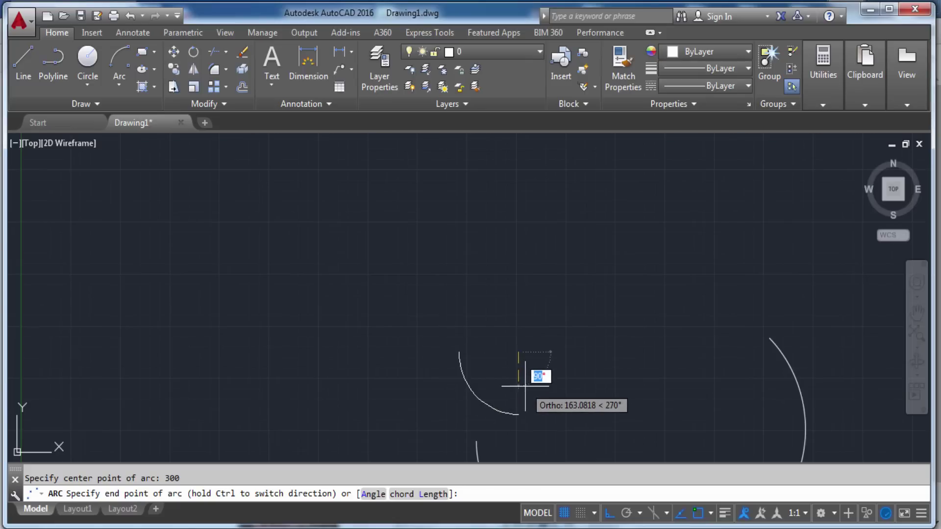
pyautogui.write('95')
pyautogui.press('Return')
pyautogui.moveTo(505, 328)
pyautogui.mouseDown(button='middle')
pyautogui.moveTo(558, 319)
pyautogui.moveTo(512, 265)
pyautogui.mouseUp(button='middle')
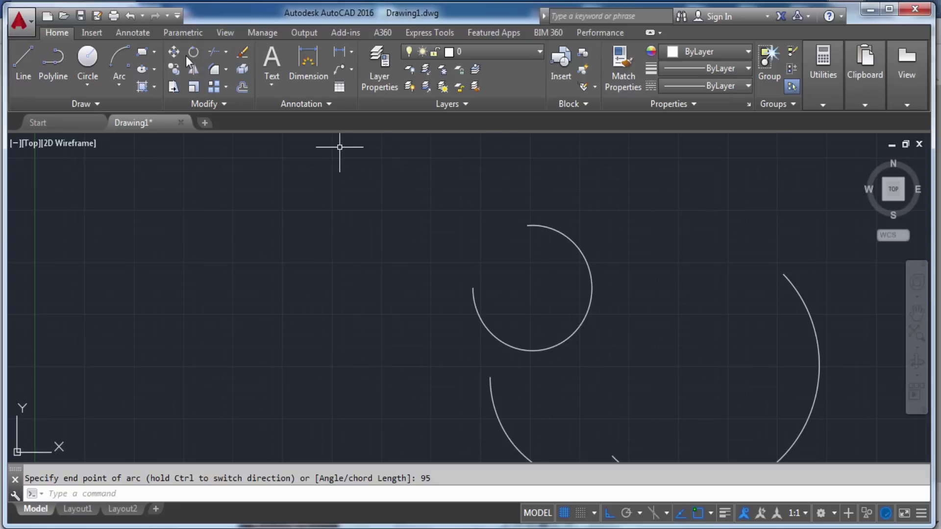
pyautogui.click(117, 87)
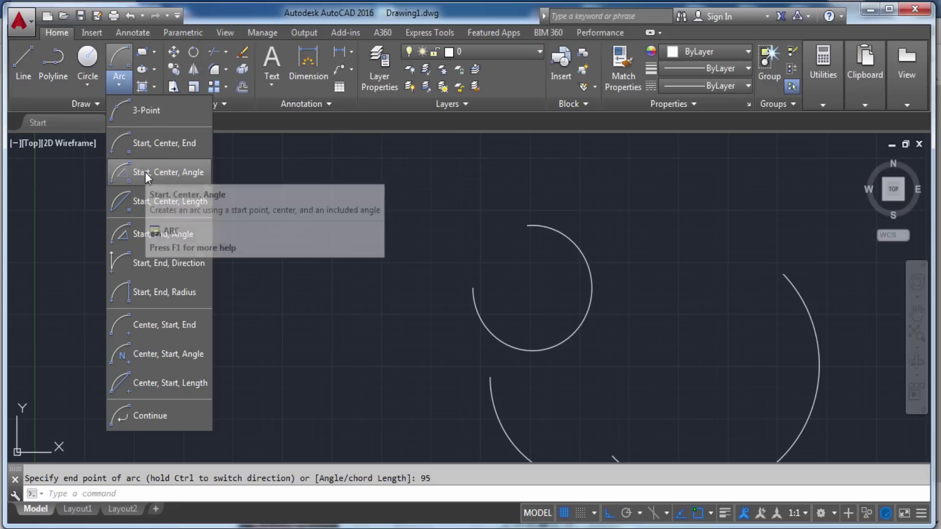
pyautogui.moveTo(158, 172)
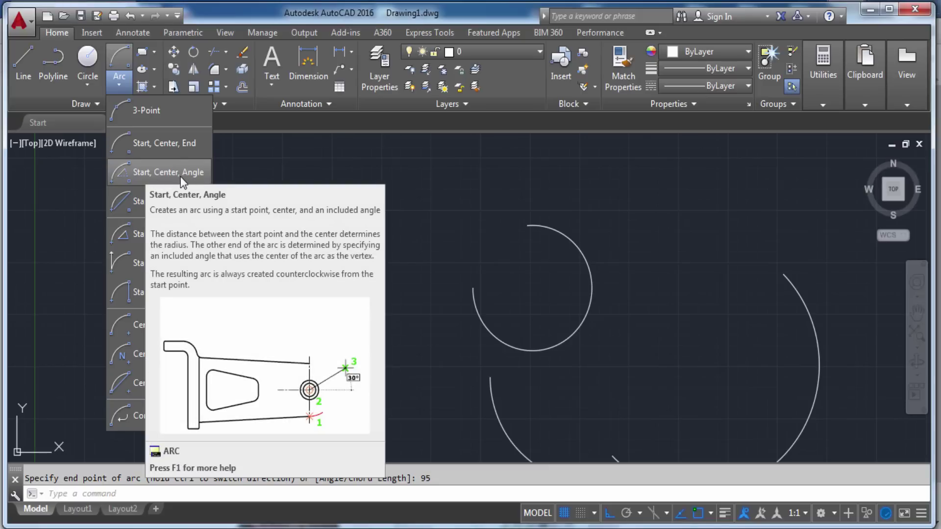
# - Start a Start, Center, Angle arc, switching with C to place the centre first
pyautogui.click(180, 172)
pyautogui.moveTo(309, 216)
pyautogui.mouseDown(button='middle')
pyautogui.moveTo(350, 244)
pyautogui.moveTo(399, 256)
pyautogui.mouseUp(button='middle')
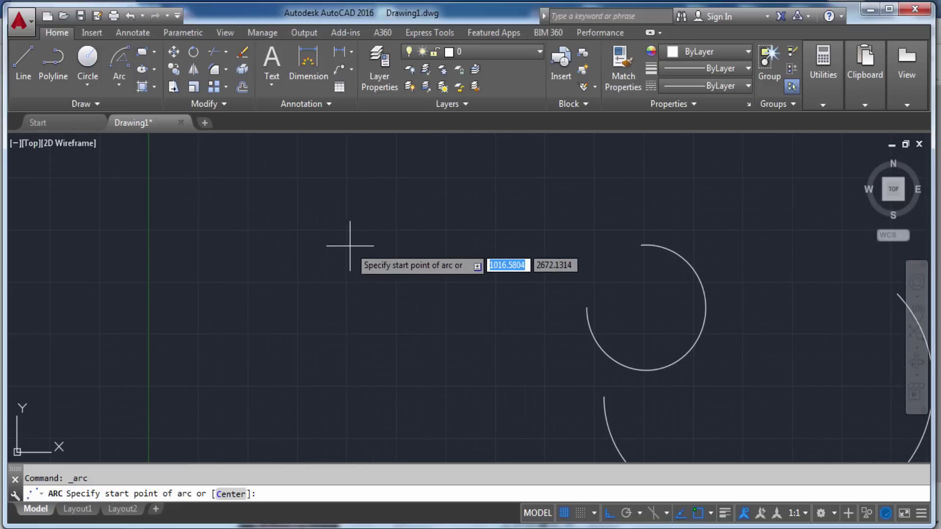
pyautogui.click(111, 83)
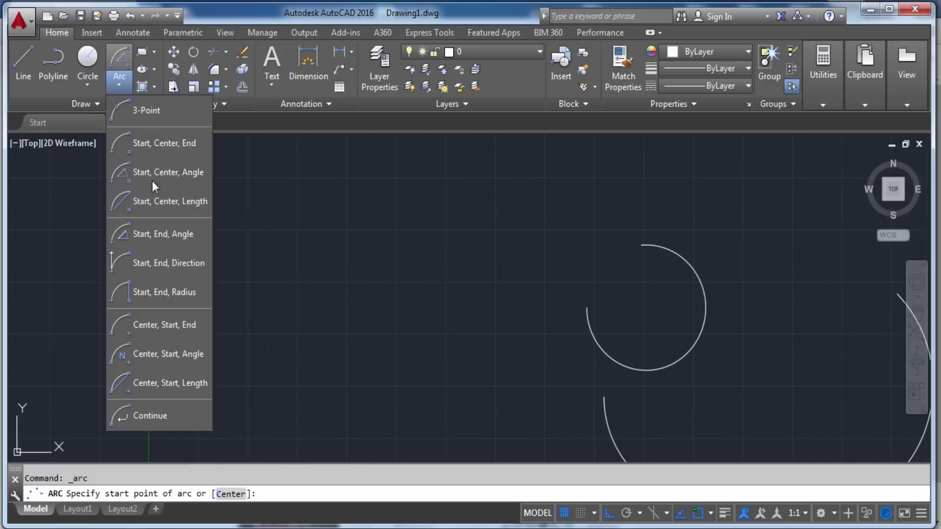
pyautogui.click(138, 172)
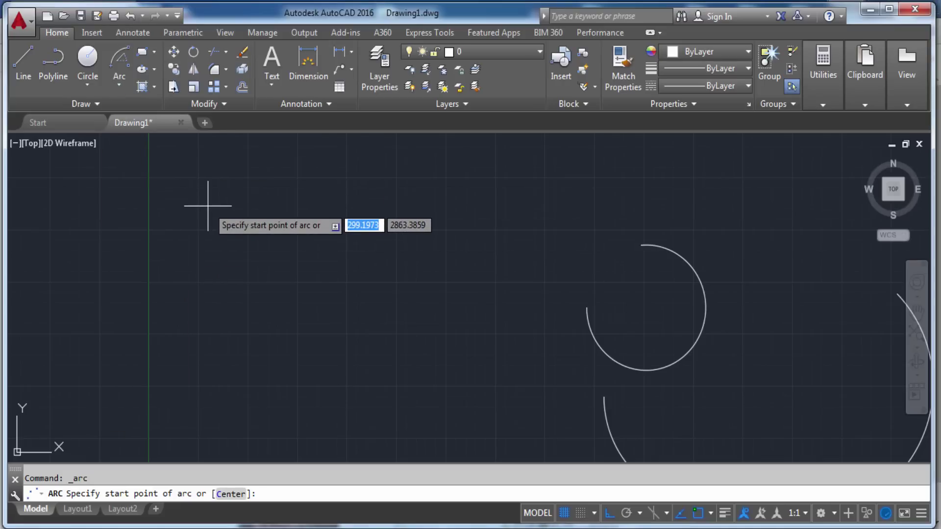
pyautogui.moveTo(511, 290); pyautogui.dragTo(436, 263, button='middle')
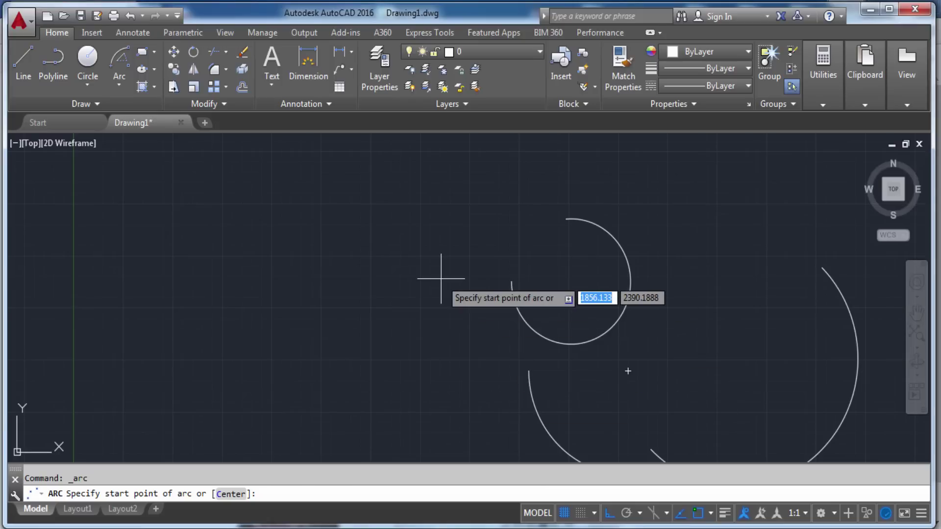
pyautogui.write('c')
pyautogui.press('Return')
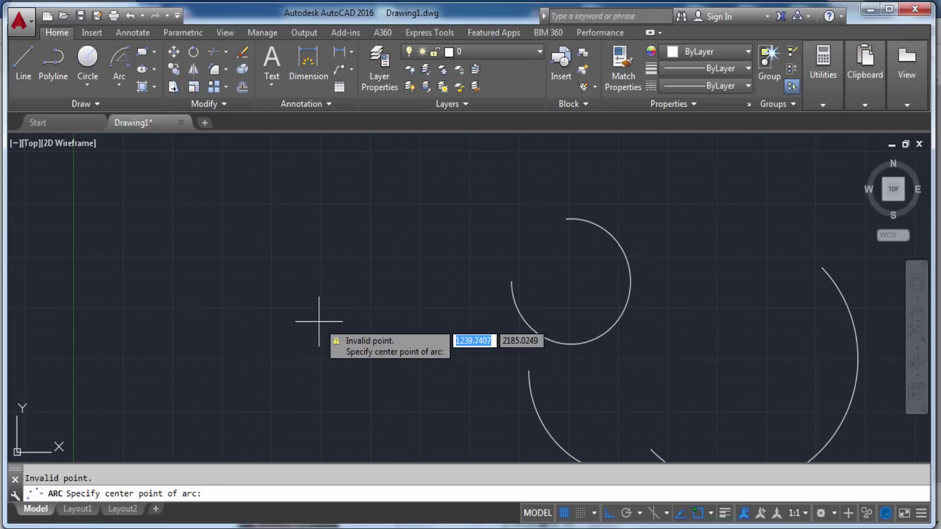
# - Centre the arc at the left with a 250-unit start distance and a 45° angle
pyautogui.moveTo(294, 325); pyautogui.dragTo(340, 269, button='middle')
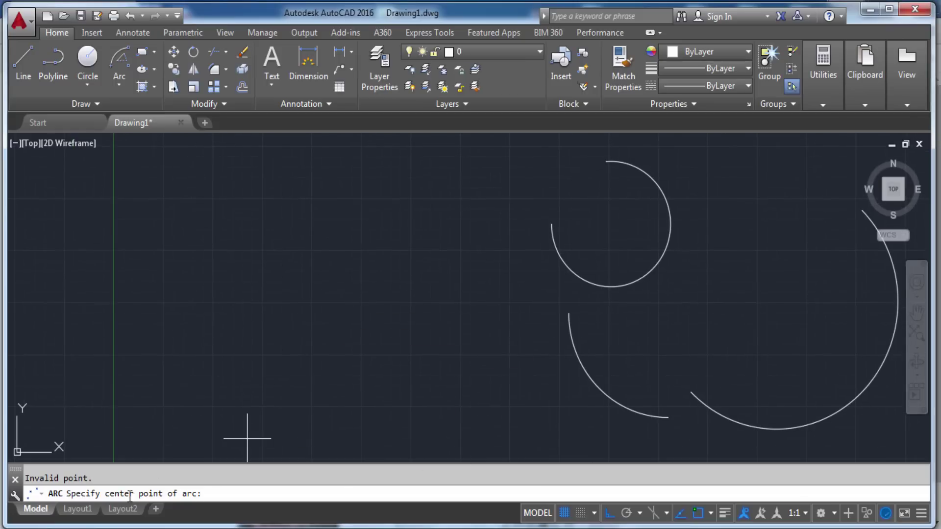
pyautogui.moveTo(448, 199); pyautogui.dragTo(358, 302, button='middle')
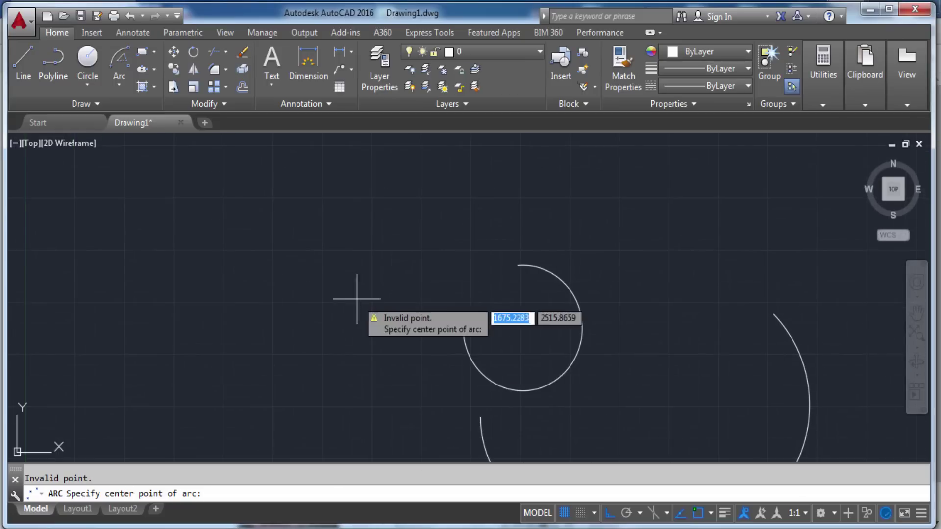
pyautogui.click(261, 358)
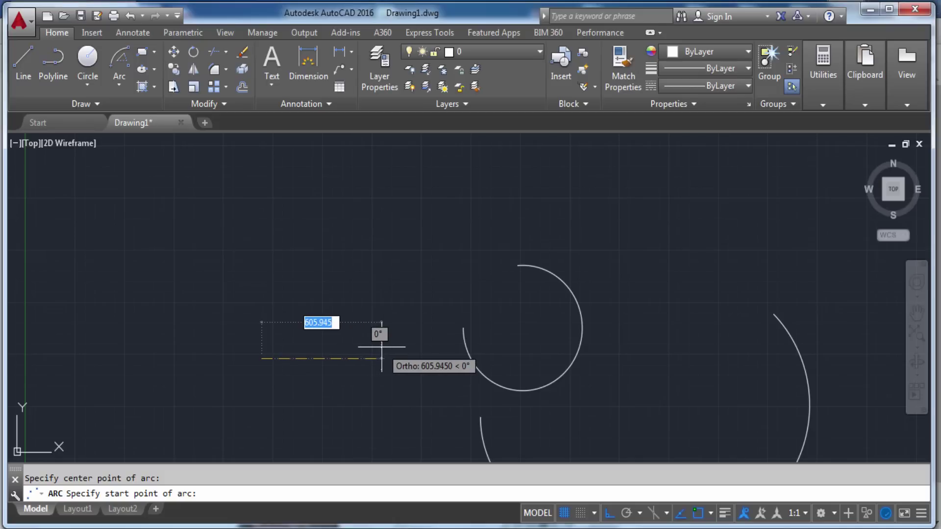
pyautogui.write('25')
pyautogui.press('Return')
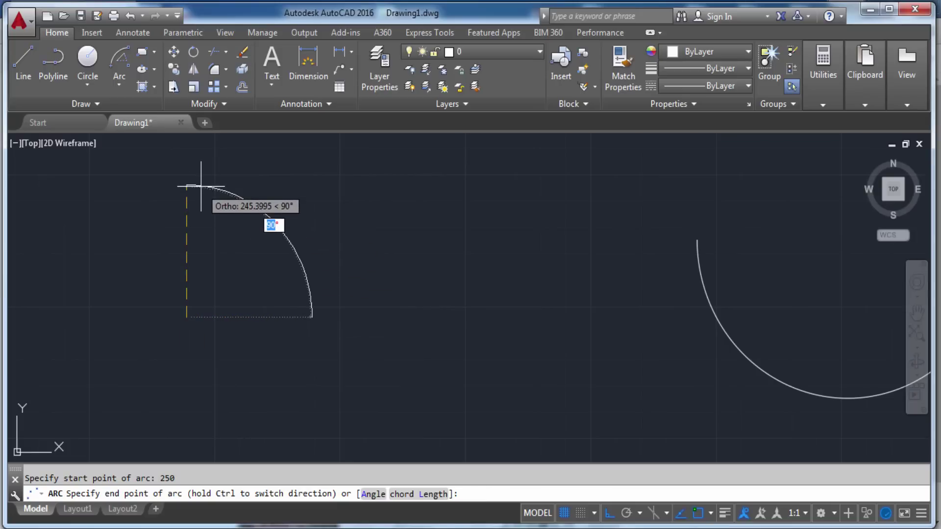
pyautogui.write('45')
pyautogui.press('Return')
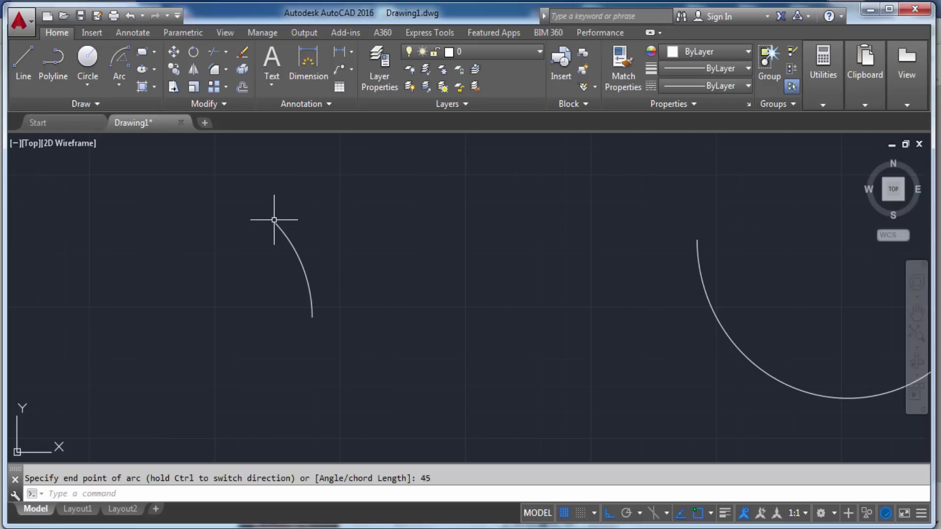
# - Zoom and pan to inspect the small new arc, selecting it and then clearing the selection
pyautogui.scroll(-4, 294, 210)
pyautogui.scroll(2, 292, 216)
pyautogui.moveTo(292, 216); pyautogui.dragTo(281, 312, button='middle')
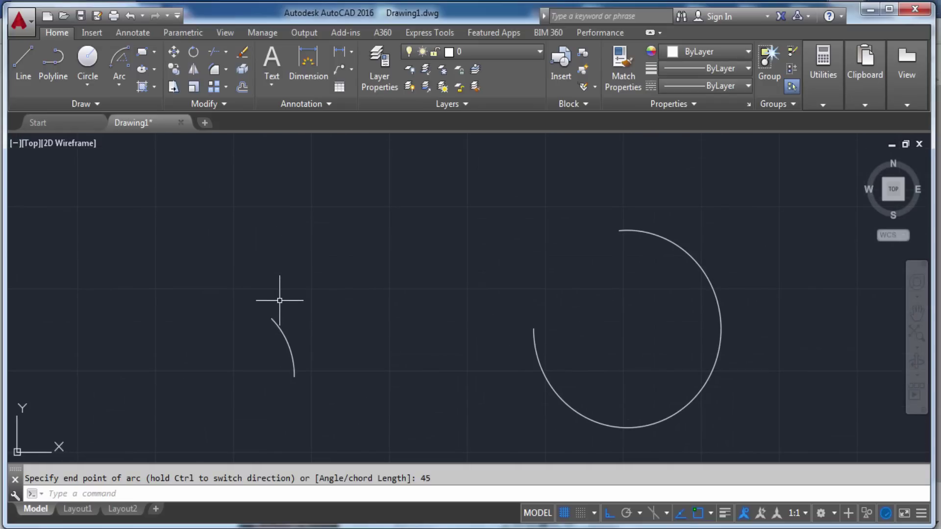
pyautogui.moveTo(285, 357); pyautogui.dragTo(304, 326, button='middle')
pyautogui.click(300, 326)
pyautogui.scroll(-3, 300, 325)
pyautogui.scroll(2, 296, 325)
pyautogui.scroll(-1, 294, 314)
pyautogui.scroll(2, 290, 299)
pyautogui.scroll(-1, 285, 285)
pyautogui.press('Escape')
pyautogui.scroll(-2, 284, 280)
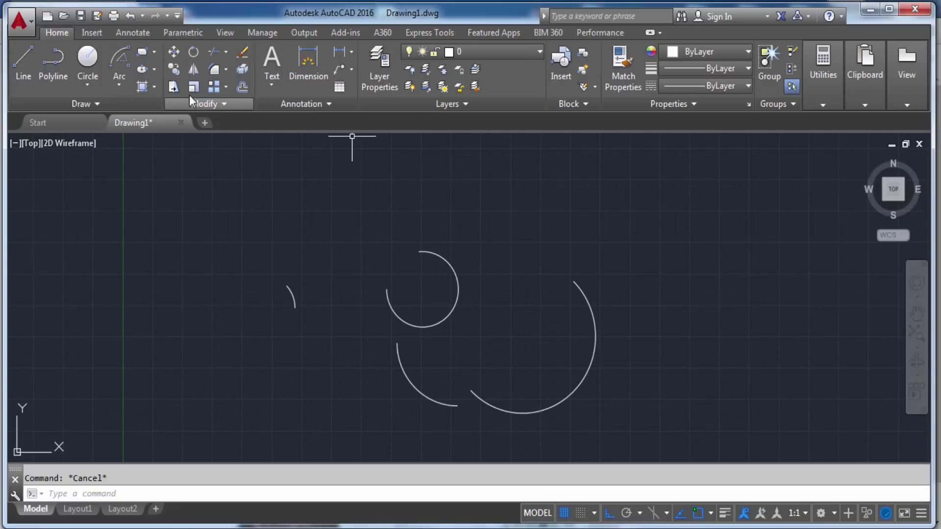
# - Browse the Arc and Ellipse method lists, cancelling a started arc, ending on the Ellipse list
pyautogui.click(113, 91)
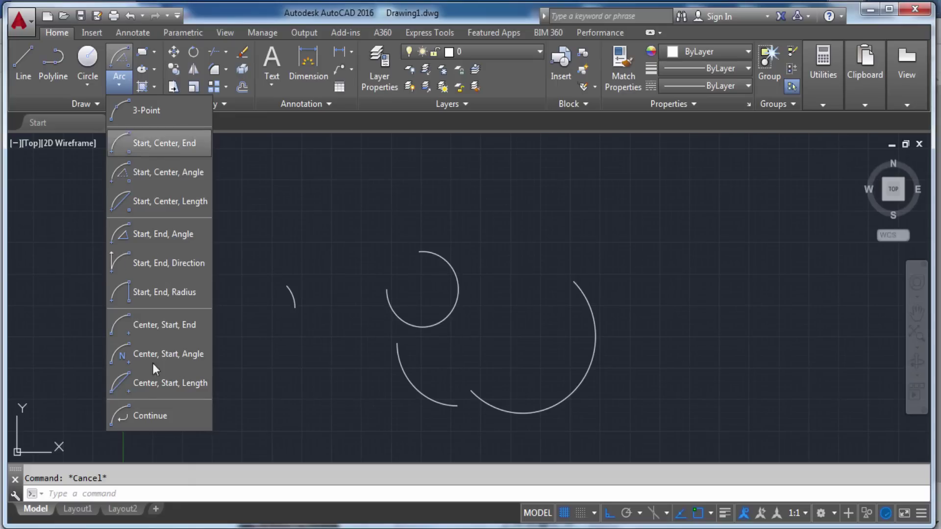
pyautogui.press('Escape')
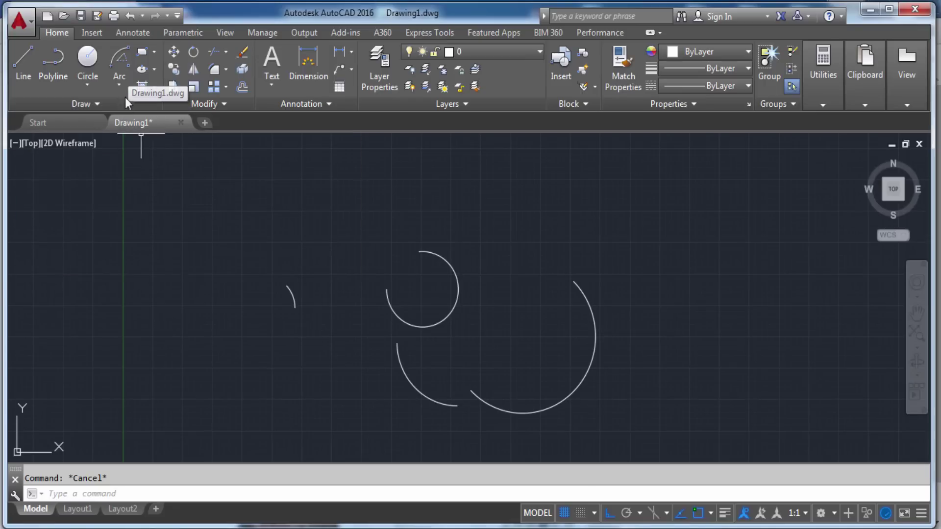
pyautogui.click(154, 70)
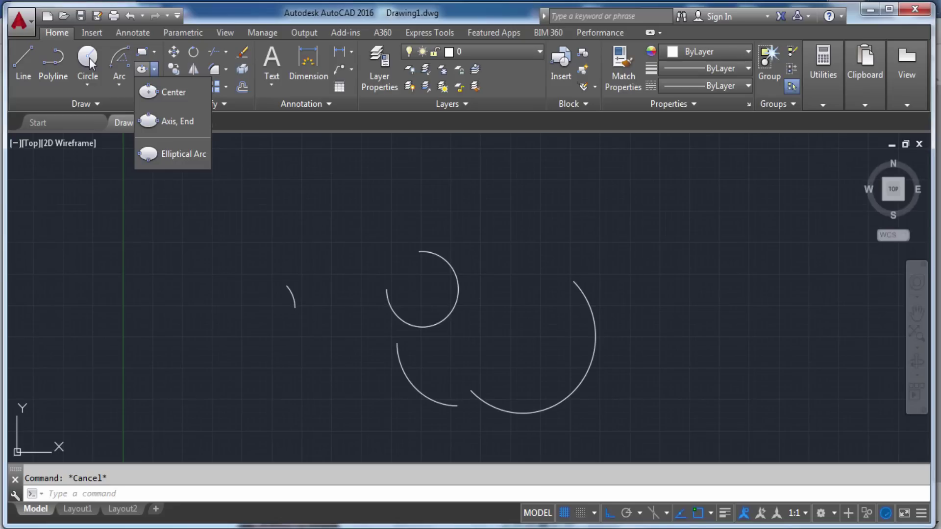
pyautogui.click(119, 84)
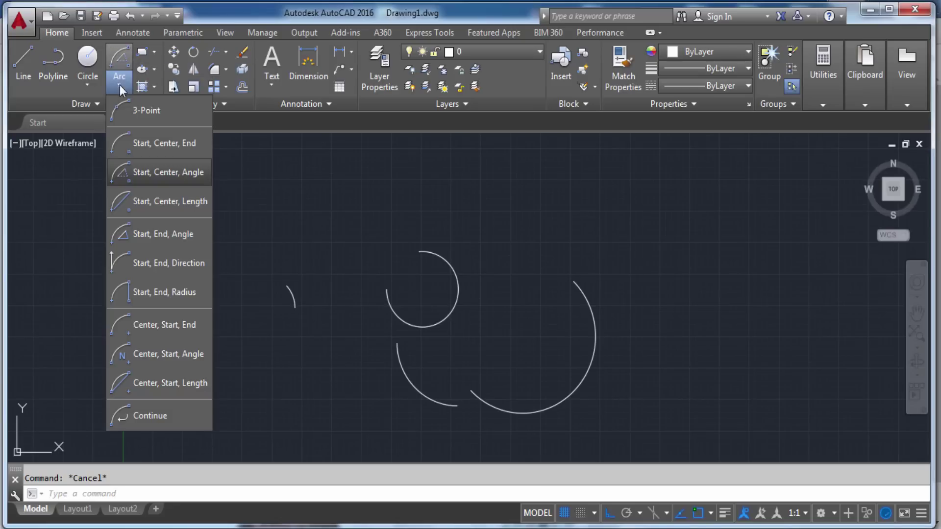
pyautogui.click(119, 62)
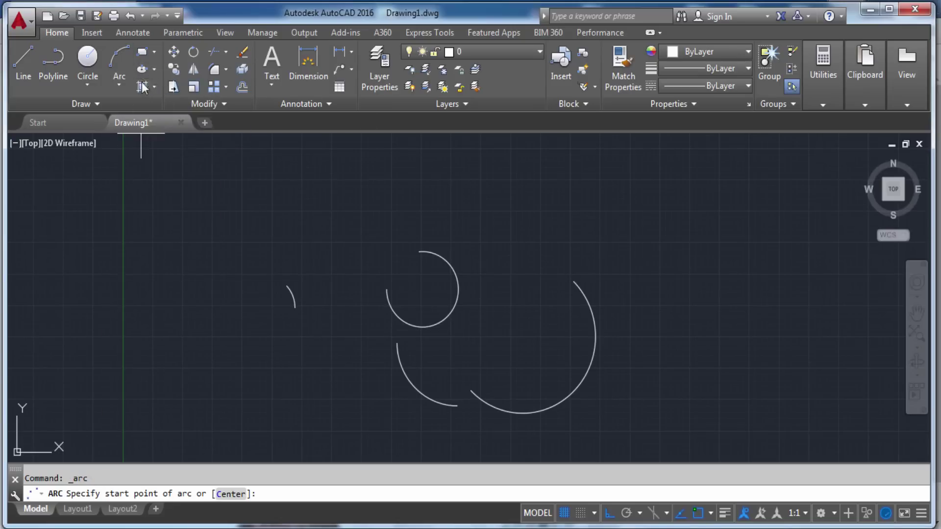
pyautogui.press('Escape')
pyautogui.click(154, 70)
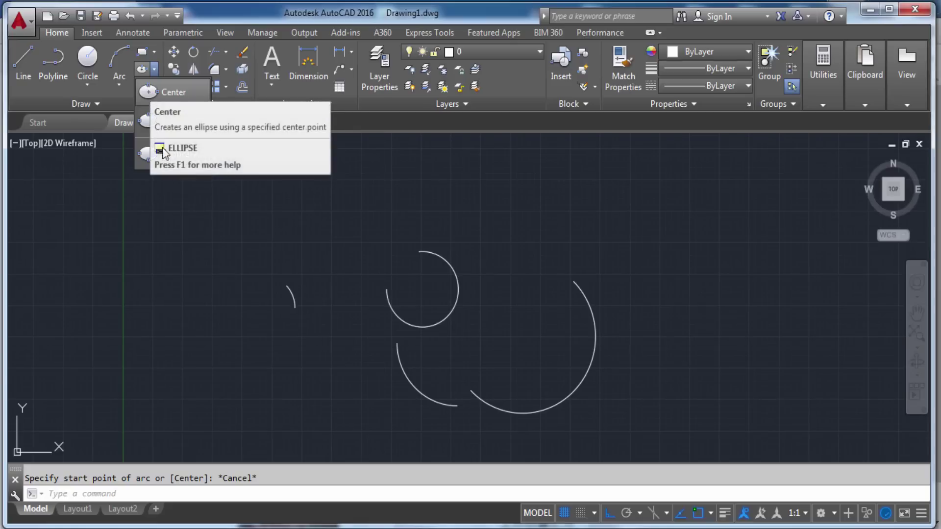
# - Switch from the Center ellipse method to the Axis, End ellipse method
pyautogui.click(155, 93)
pyautogui.moveTo(357, 269); pyautogui.dragTo(208, 305, button='middle')
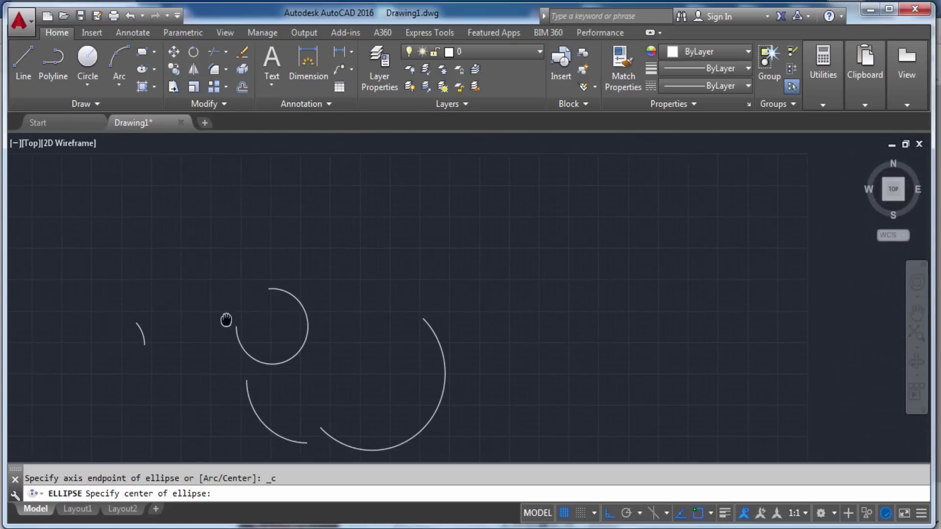
pyautogui.click(153, 70)
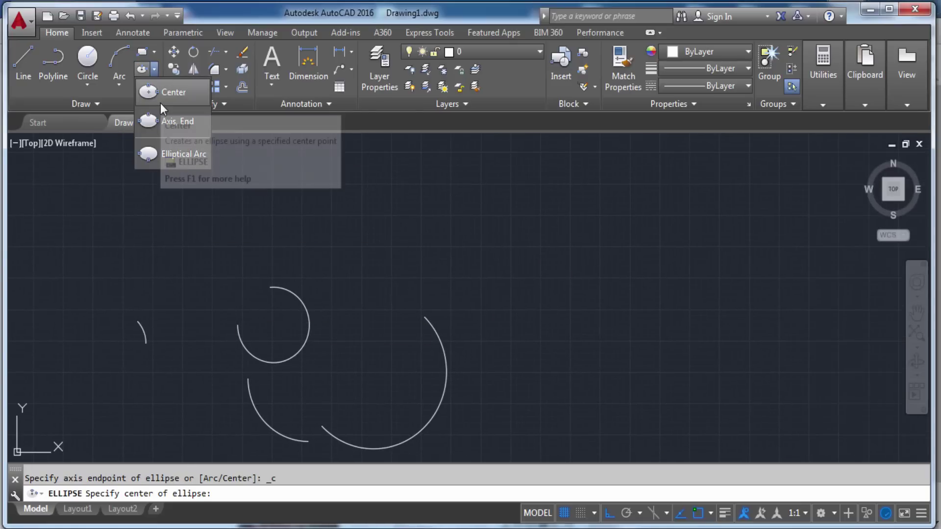
pyautogui.moveTo(174, 93)
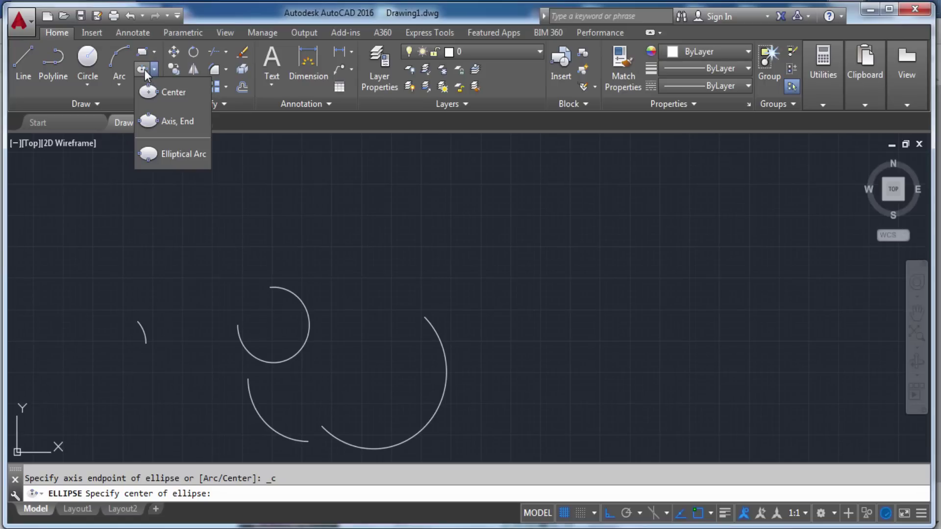
pyautogui.click(145, 70)
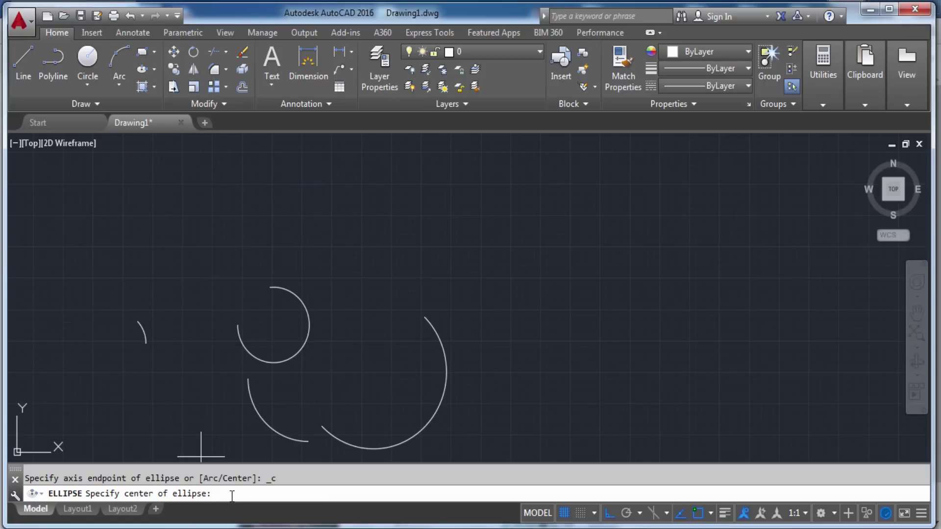
pyautogui.click(155, 69)
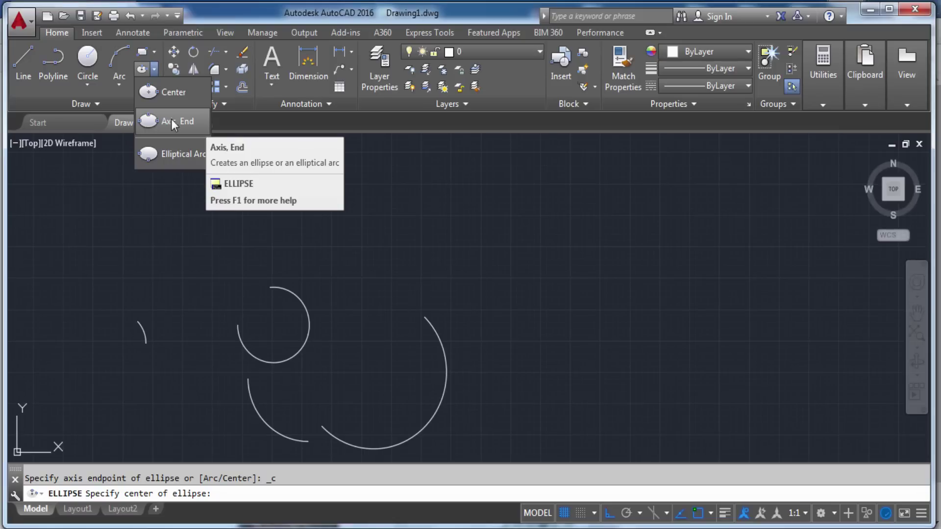
pyautogui.moveTo(173, 92)
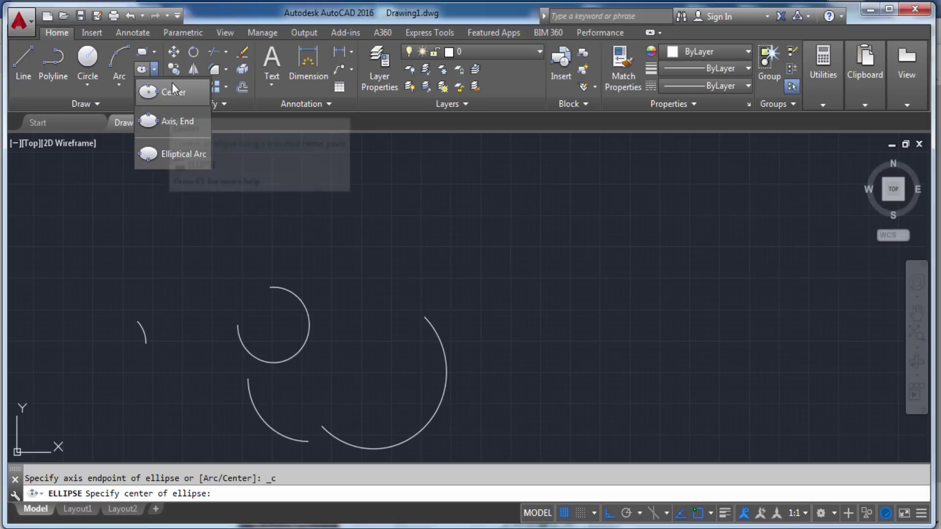
pyautogui.click(171, 122)
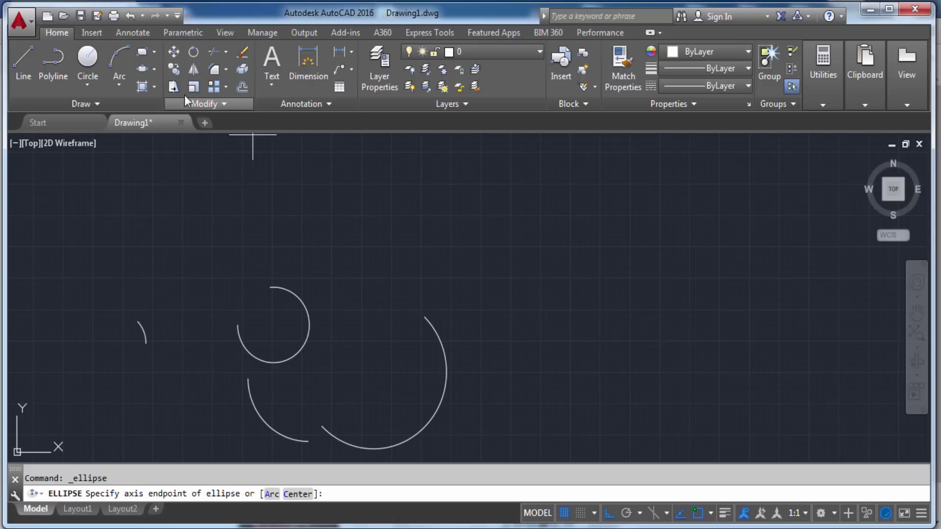
# - Place the ellipse's first axis endpoint at the left and give the axis a length of 50
pyautogui.moveTo(441, 284); pyautogui.dragTo(437, 284, button='middle')
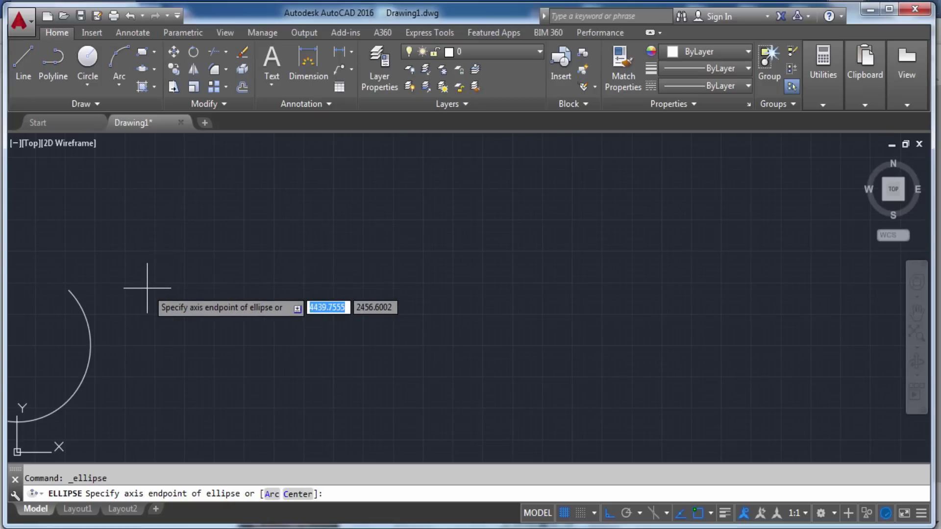
pyautogui.click(147, 288)
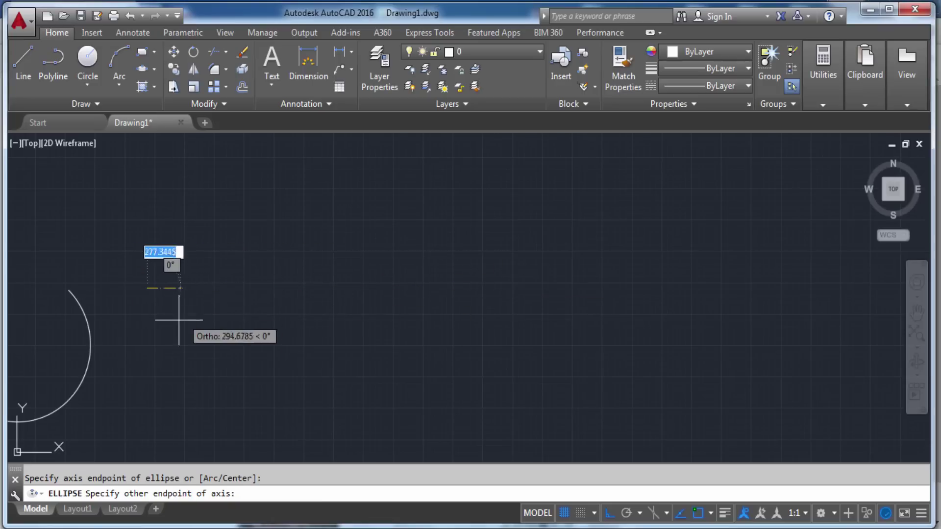
pyautogui.moveTo(160, 323); pyautogui.dragTo(315, 367, button='middle')
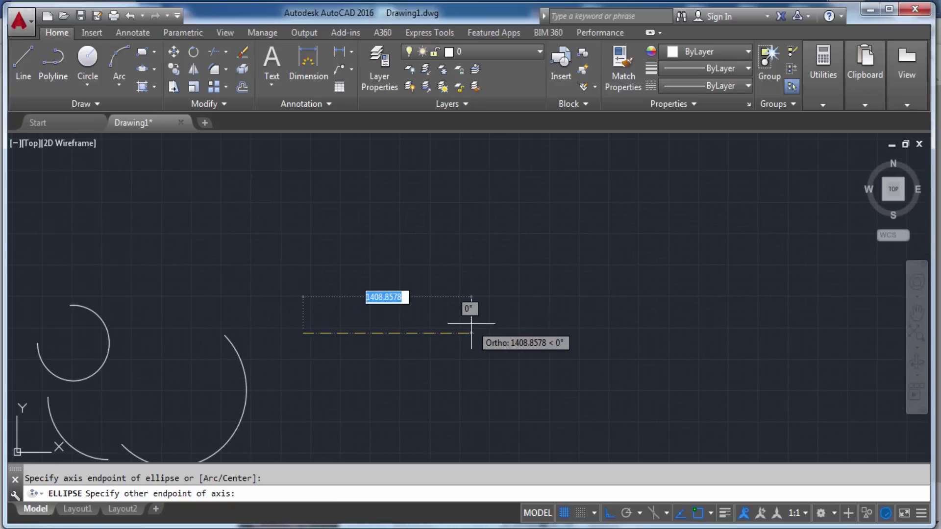
pyautogui.write('50')
pyautogui.press('Return')
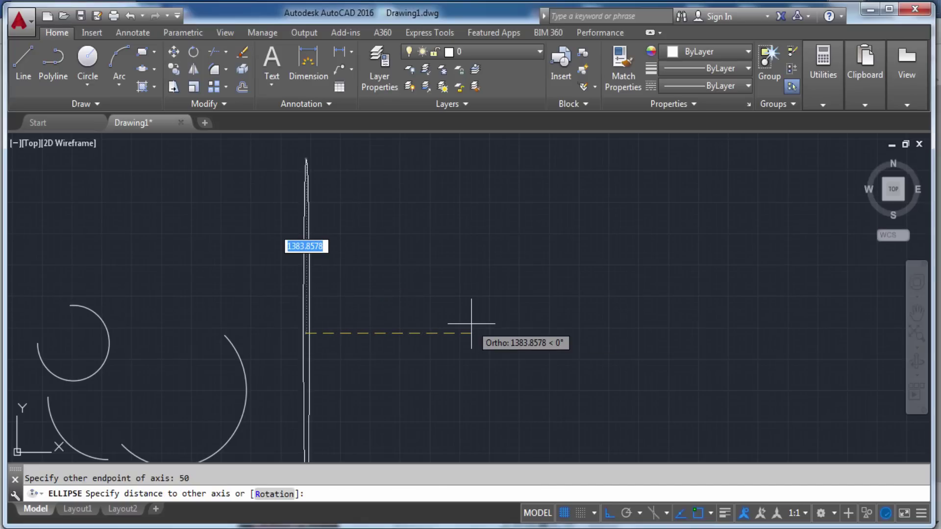
pyautogui.scroll(5, 308, 319)
pyautogui.scroll(3, 319, 343)
pyautogui.scroll(3, 324, 345)
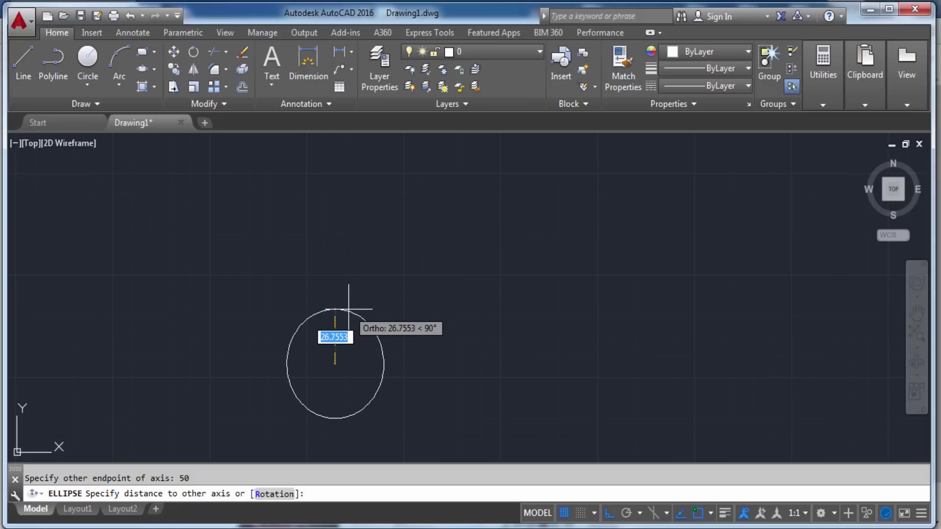
# - Complete the flat ellipse with 15 units to the other axis, then select it
pyautogui.press('F8')
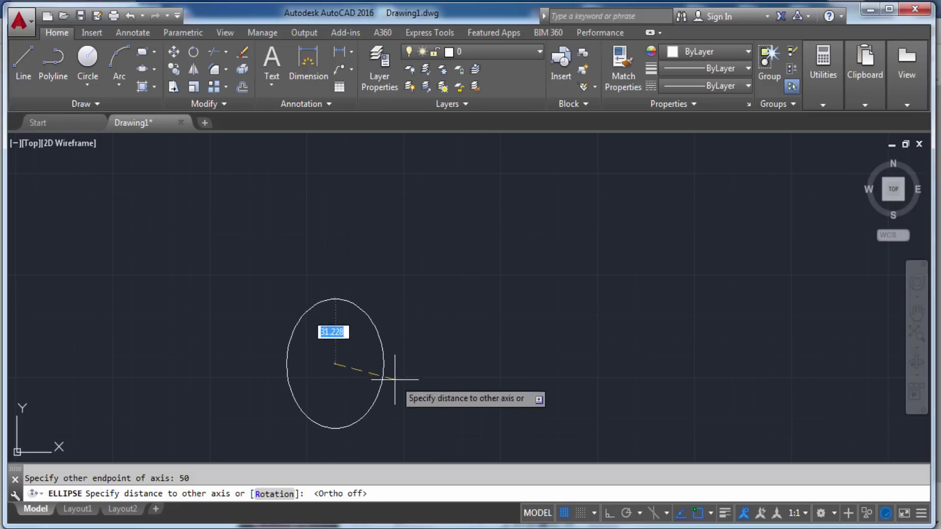
pyautogui.press('F8')
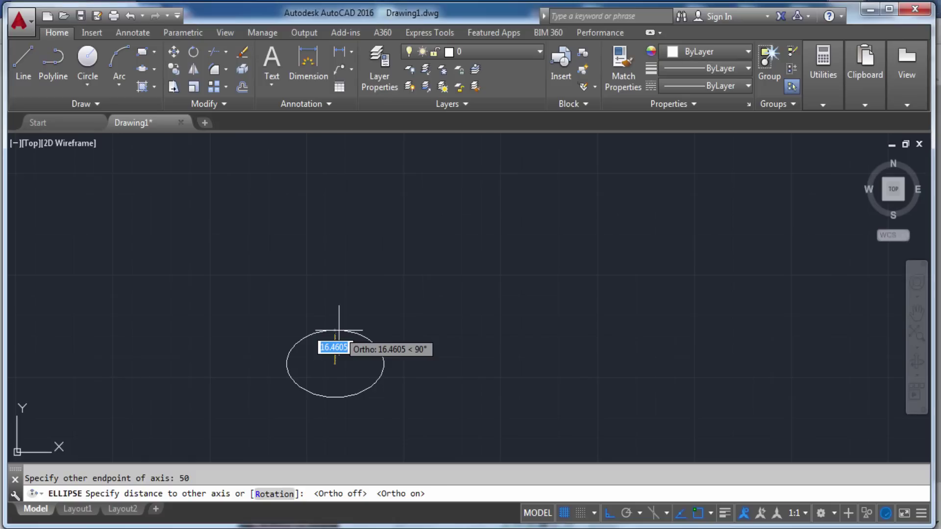
pyautogui.write('15')
pyautogui.press('Return')
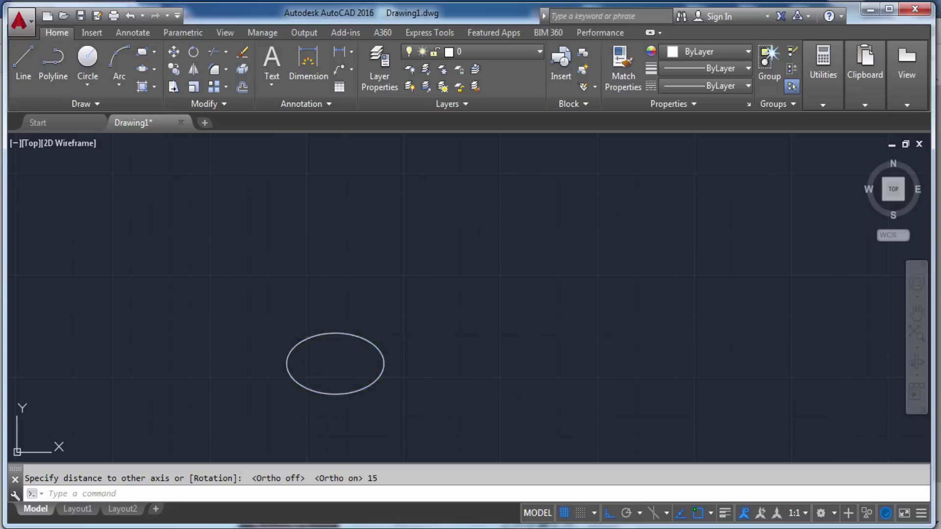
pyautogui.click(286, 364)
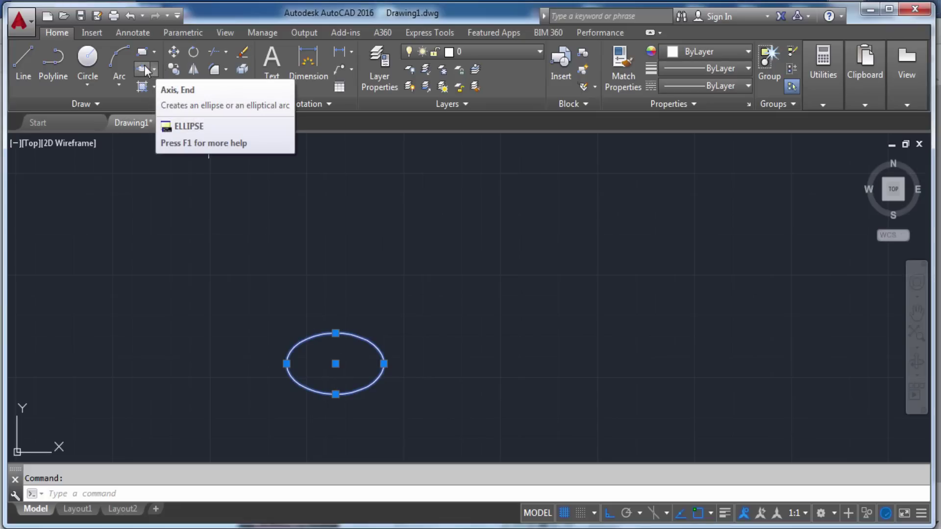
pyautogui.moveTo(142, 69)
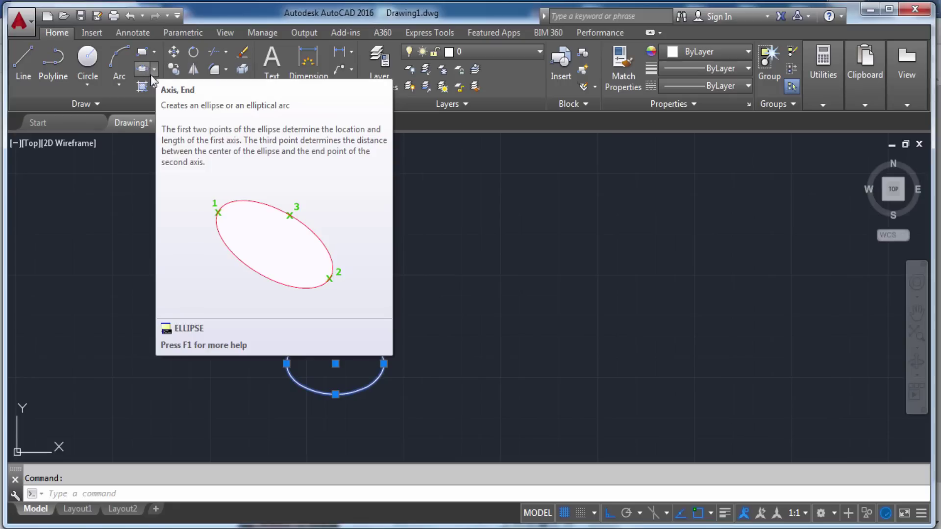
# - Draw a tall ellipse beside the first with a 100-unit axis and 100 units to the other axis
pyautogui.press('Escape')
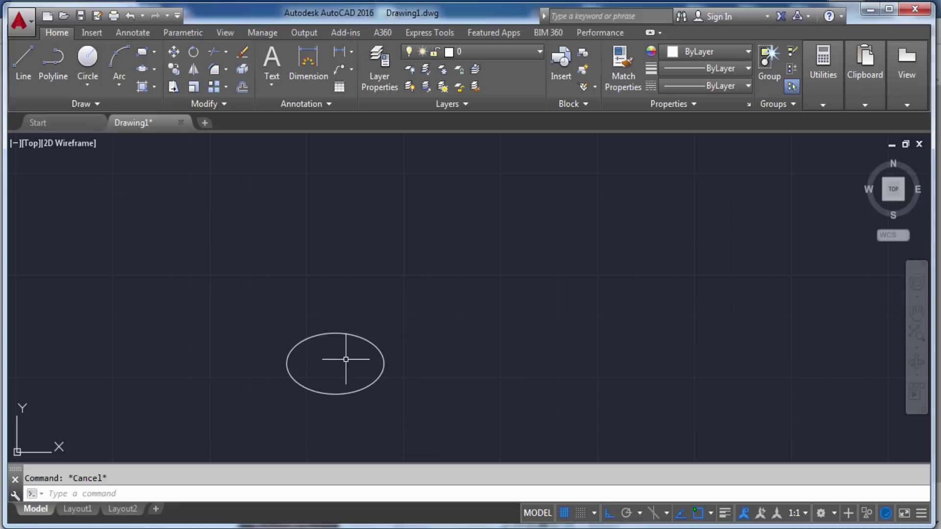
pyautogui.moveTo(337, 333); pyautogui.dragTo(453, 259, button='middle')
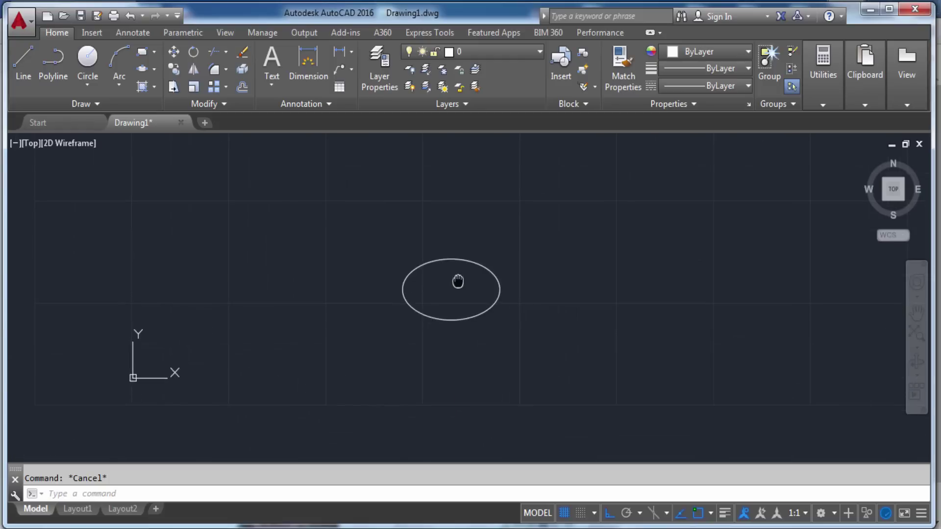
pyautogui.click(142, 69)
pyautogui.moveTo(374, 270); pyautogui.dragTo(429, 311, button='middle')
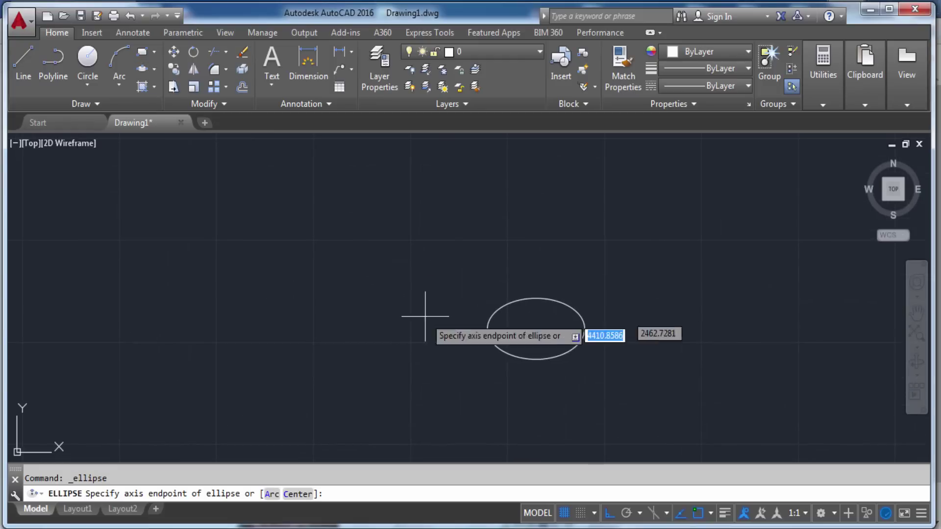
pyautogui.click(268, 355)
pyautogui.write('100')
pyautogui.press('Return')
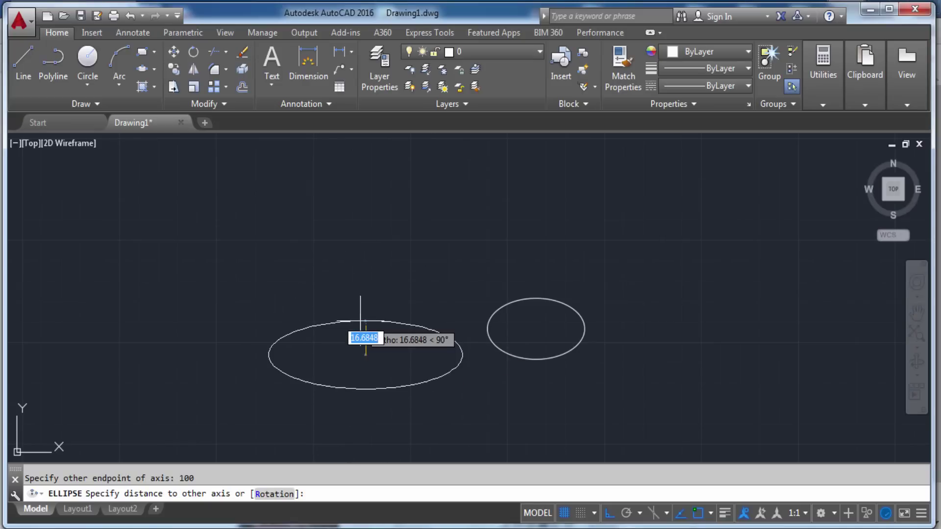
pyautogui.write('100')
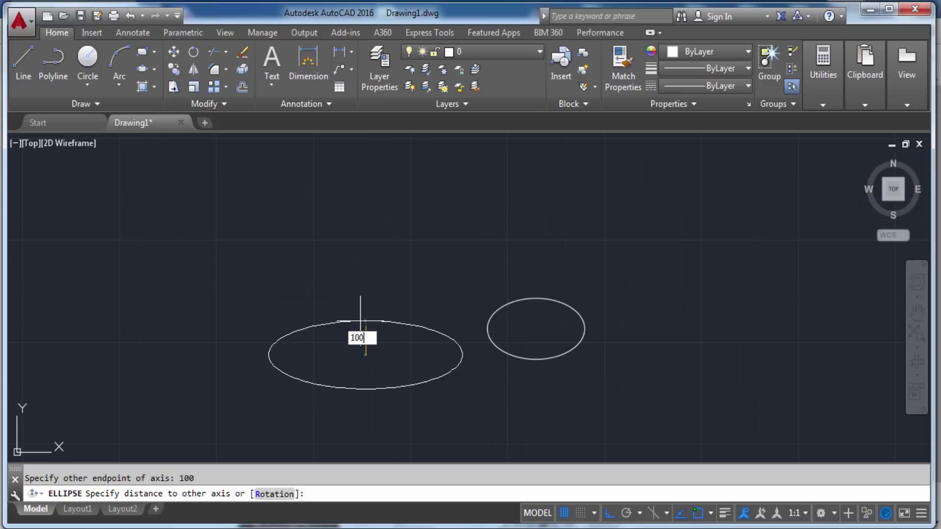
pyautogui.press('Return')
# - Frame both ellipses in view, window-select them, then clear the selection
pyautogui.scroll(-2, 361, 319)
pyautogui.scroll(2, 366, 337)
pyautogui.moveTo(366, 336); pyautogui.dragTo(350, 286, button='middle')
pyautogui.scroll(-2, 349, 286)
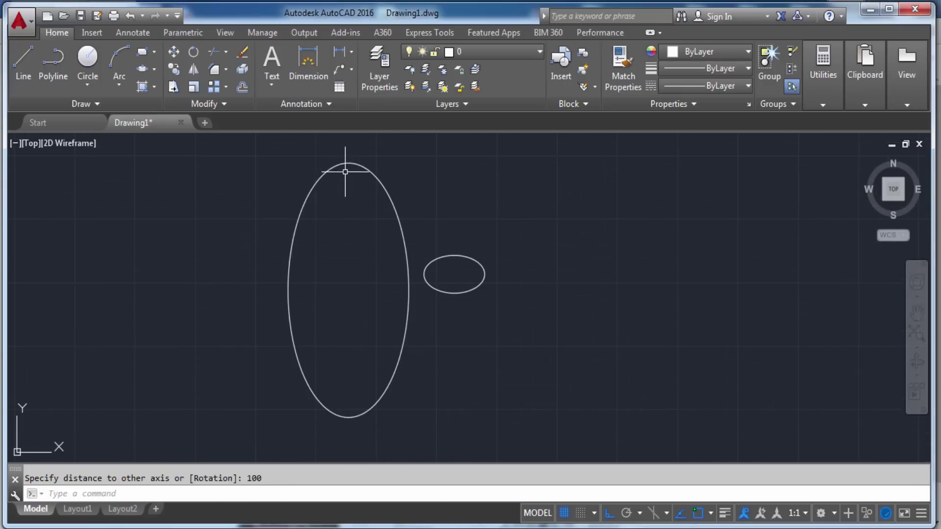
pyautogui.moveTo(401, 349); pyautogui.dragTo(467, 377, button='middle')
pyautogui.scroll(-2, 467, 378)
pyautogui.click(497, 393)
pyautogui.click(407, 265)
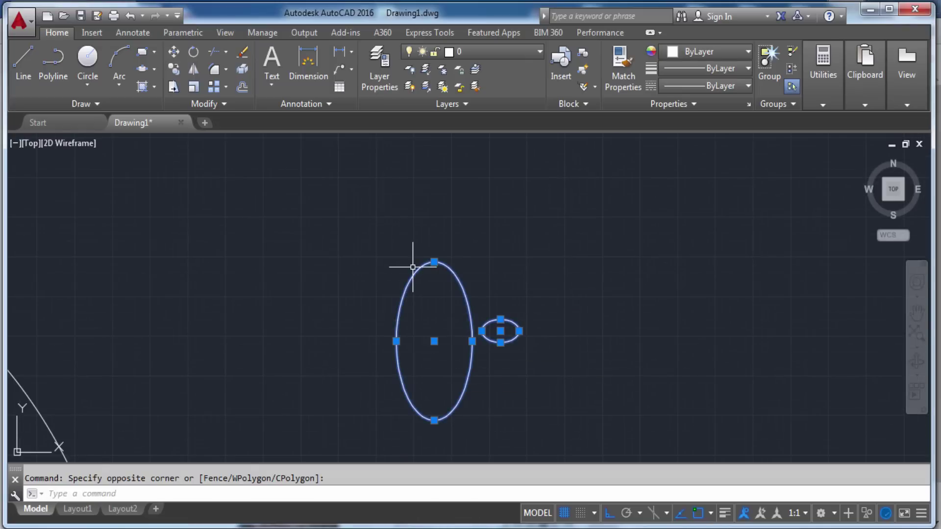
pyautogui.moveTo(322, 332); pyautogui.dragTo(398, 314, button='middle')
pyautogui.press('Escape')
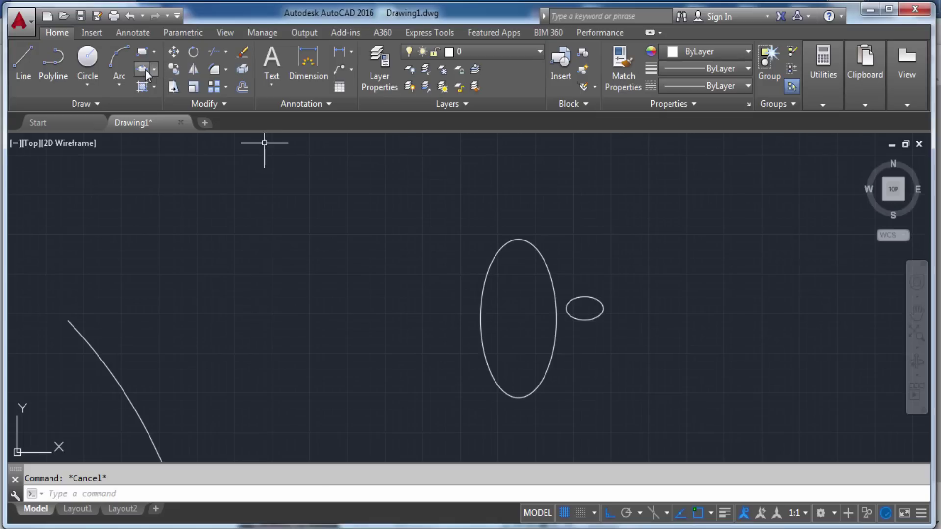
# - Try the Center and Axis, End ellipse methods, cancelling each, leaving the Ellipse method list showing
pyautogui.click(144, 70)
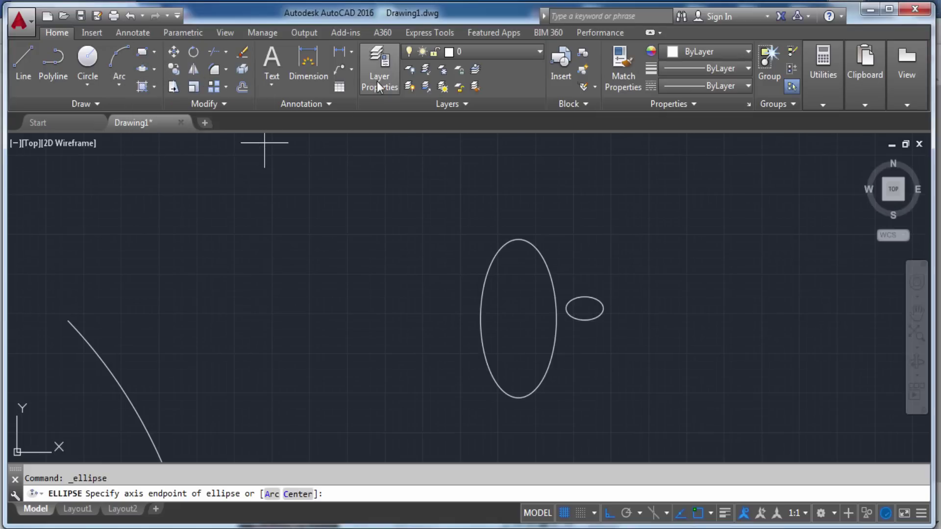
pyautogui.click(298, 494)
pyautogui.press('Escape')
pyautogui.click(154, 69)
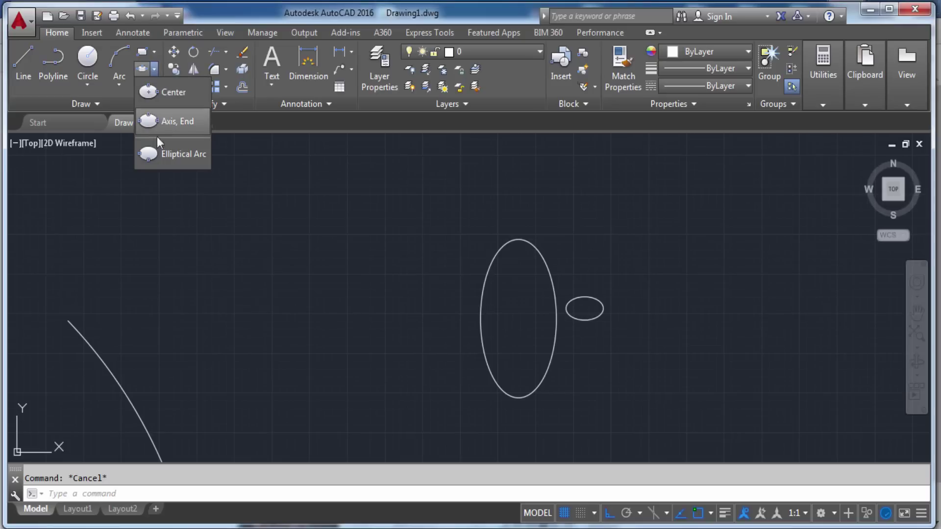
pyautogui.click(186, 90)
pyautogui.press('Escape')
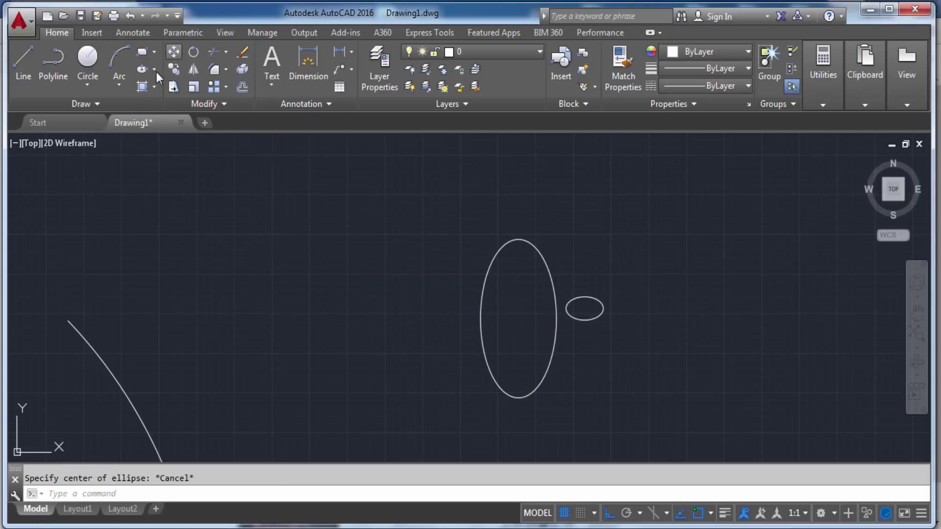
pyautogui.click(155, 70)
pyautogui.click(160, 123)
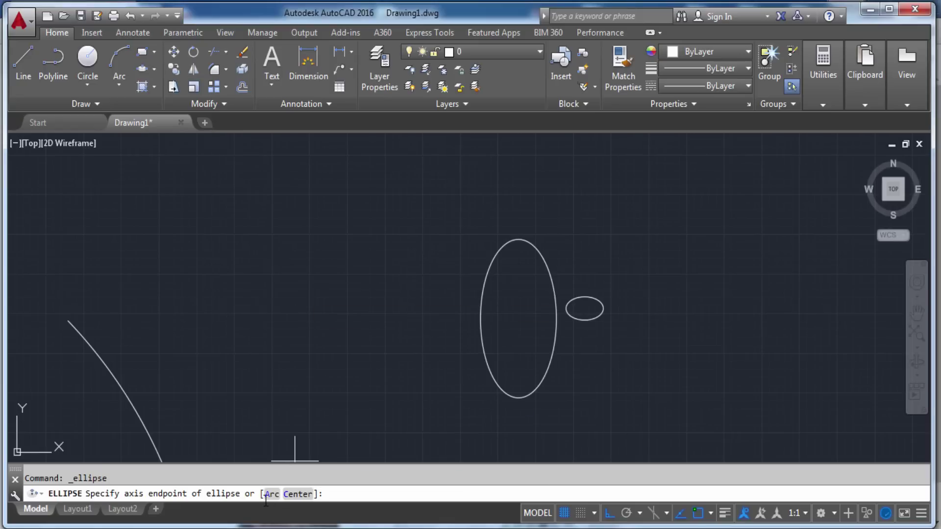
pyautogui.press('Escape')
pyautogui.click(158, 70)
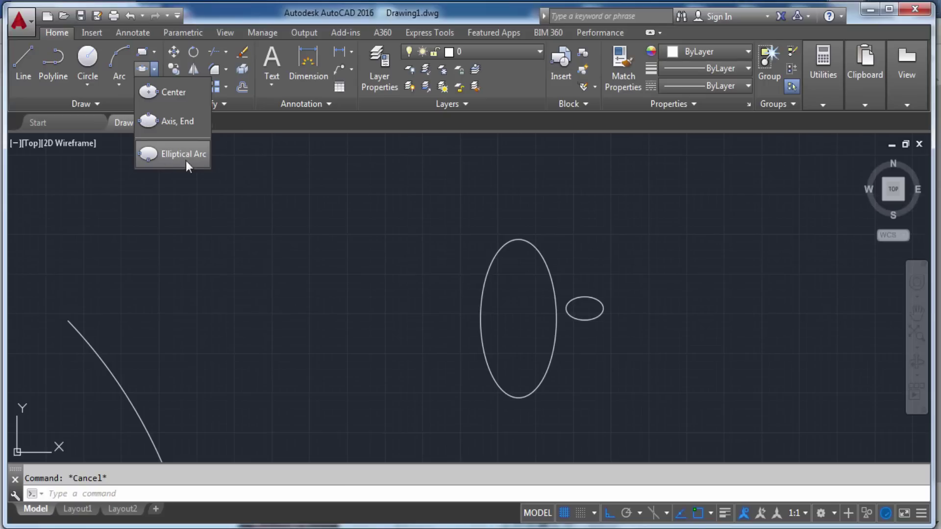
pyautogui.click(539, 311)
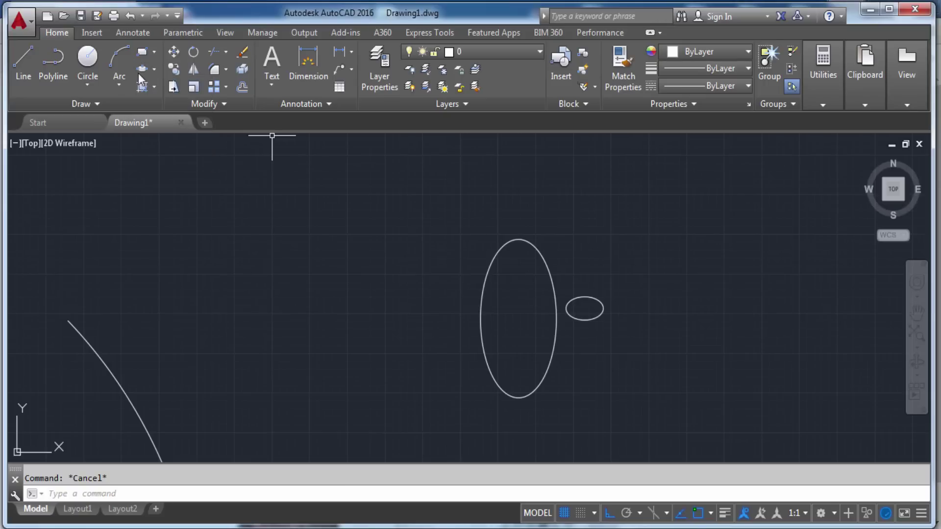
pyautogui.click(153, 69)
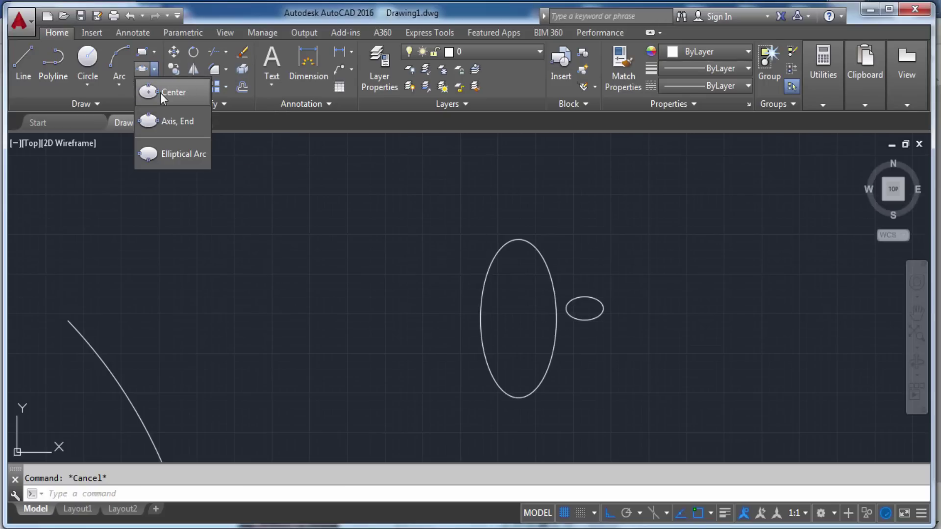
# - Draw a centre-placed ellipse above the arc with a 100-unit axis and 25-unit other axis
pyautogui.click(160, 92)
pyautogui.moveTo(384, 264)
pyautogui.mouseDown(button='middle')
pyautogui.moveTo(370, 304)
pyautogui.moveTo(418, 306)
pyautogui.mouseUp(button='middle')
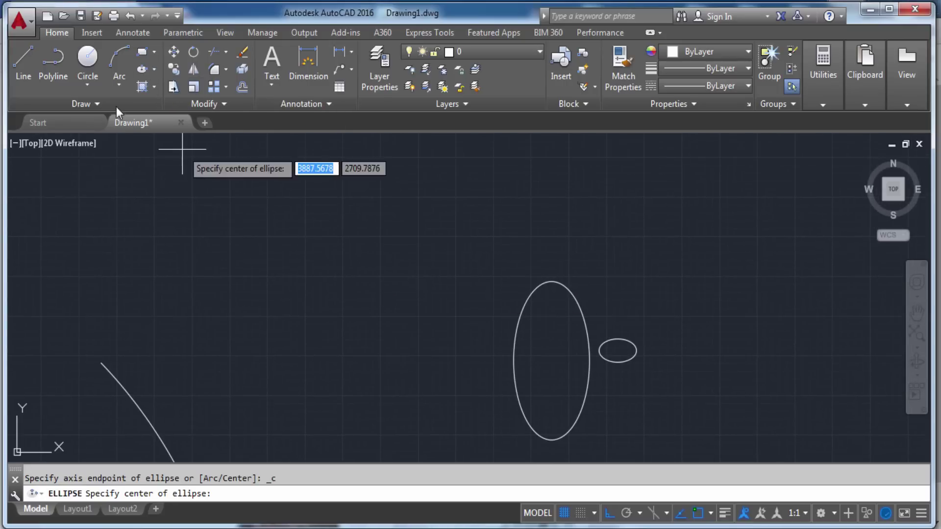
pyautogui.click(157, 67)
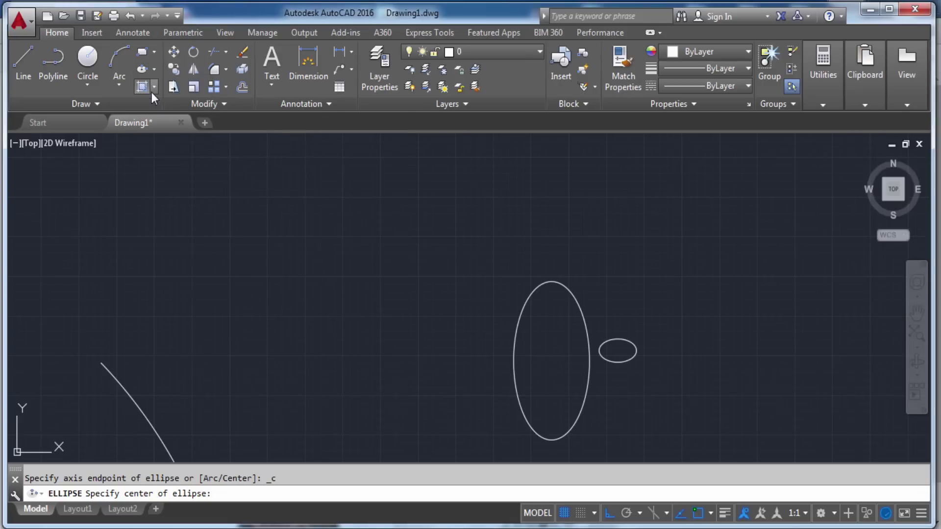
pyautogui.click(233, 291)
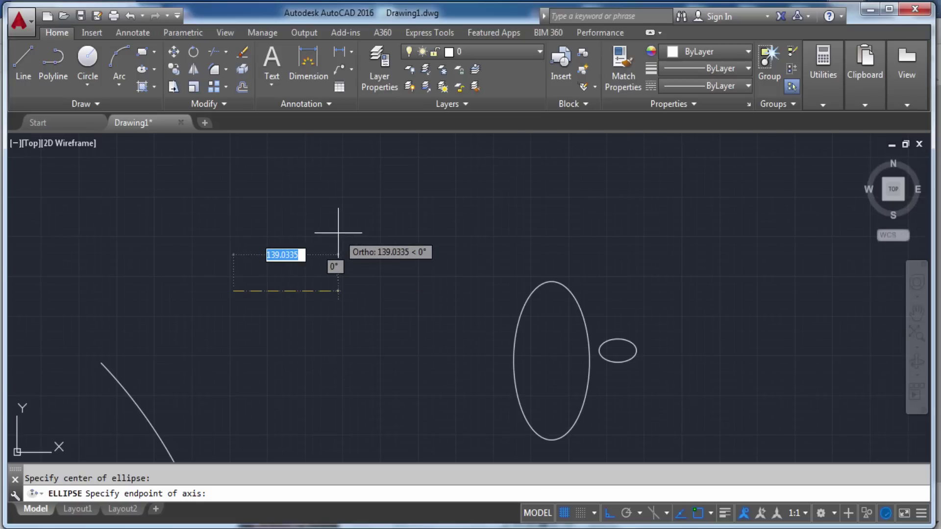
pyautogui.write('100')
pyautogui.press('Return')
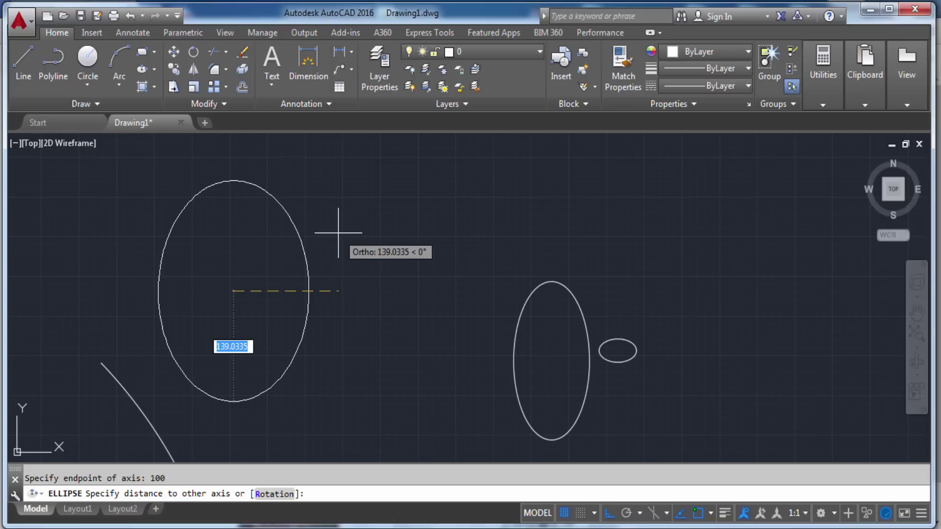
pyautogui.write('25')
pyautogui.press('Return')
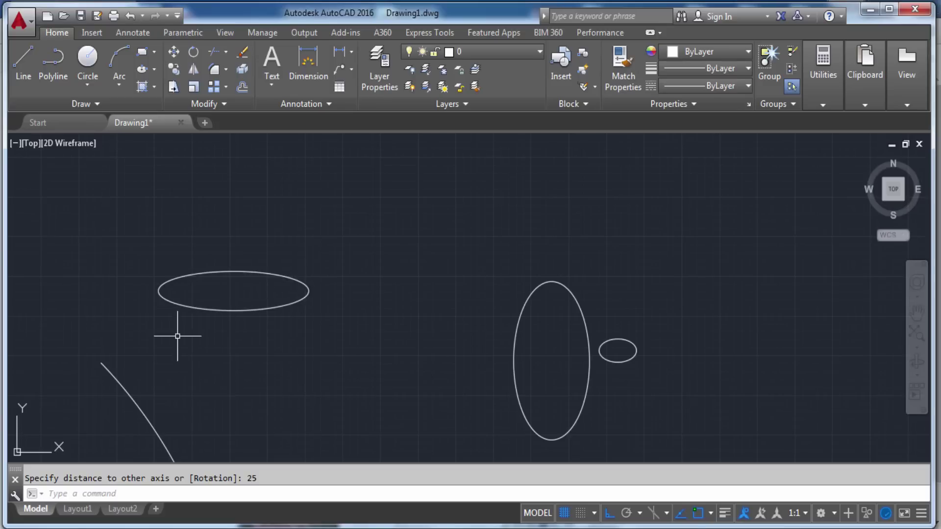
# - Select the new flat ellipse to inspect it, then deselect it
pyautogui.click(251, 305)
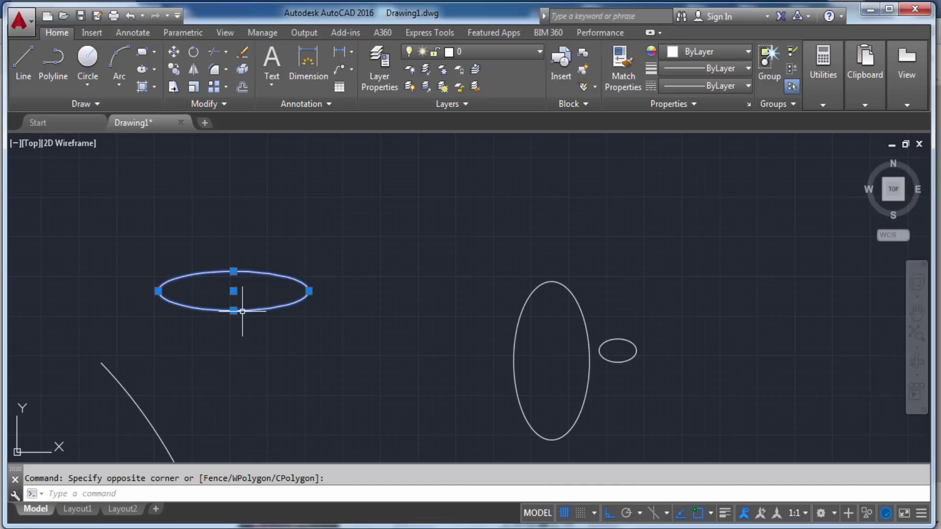
pyautogui.moveTo(193, 309); pyautogui.dragTo(402, 294, button='middle')
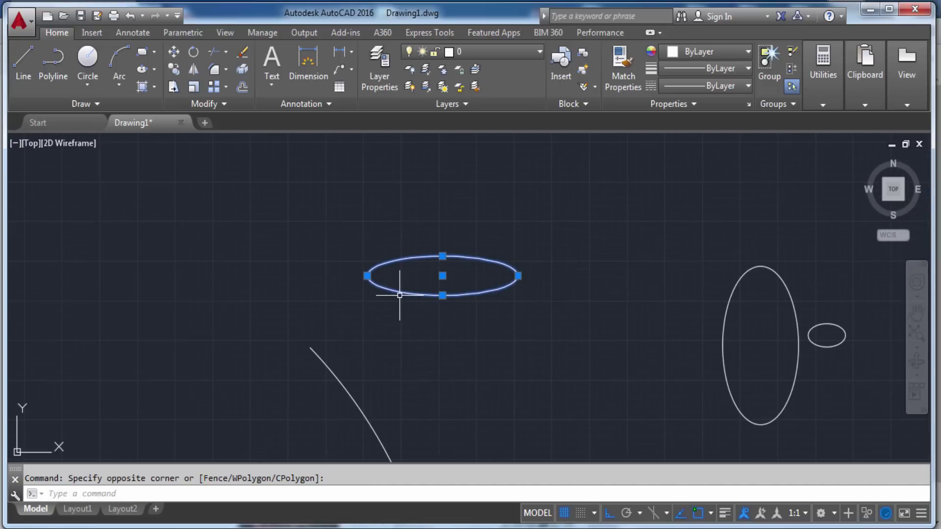
pyautogui.press('Escape')
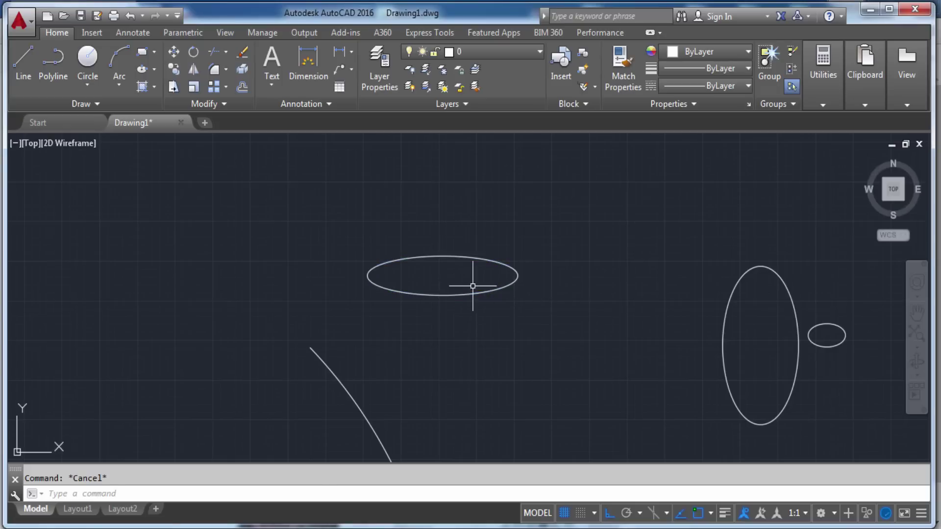
pyautogui.moveTo(492, 304); pyautogui.dragTo(521, 311, button='middle')
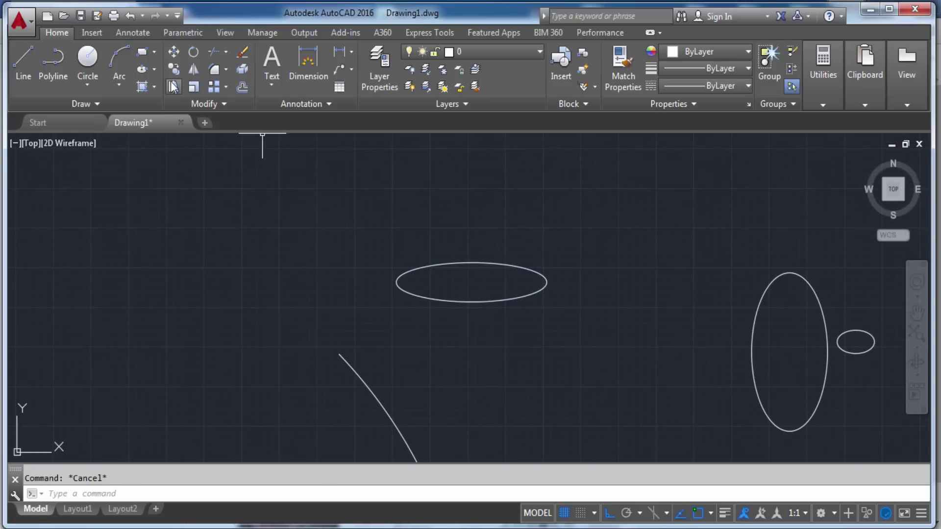
# - Start an elliptical arc, recentre the view on the ellipses, and show the ellipse methods list
pyautogui.click(155, 69)
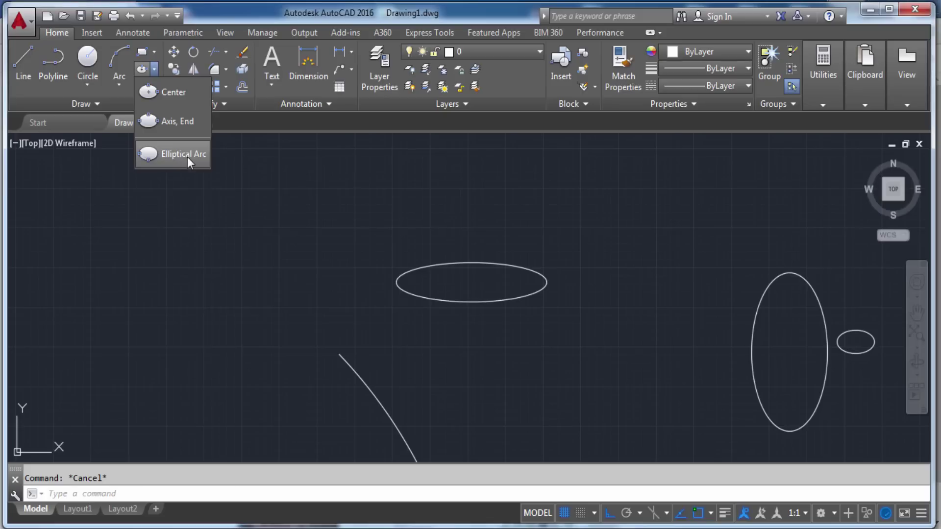
pyautogui.moveTo(183, 154)
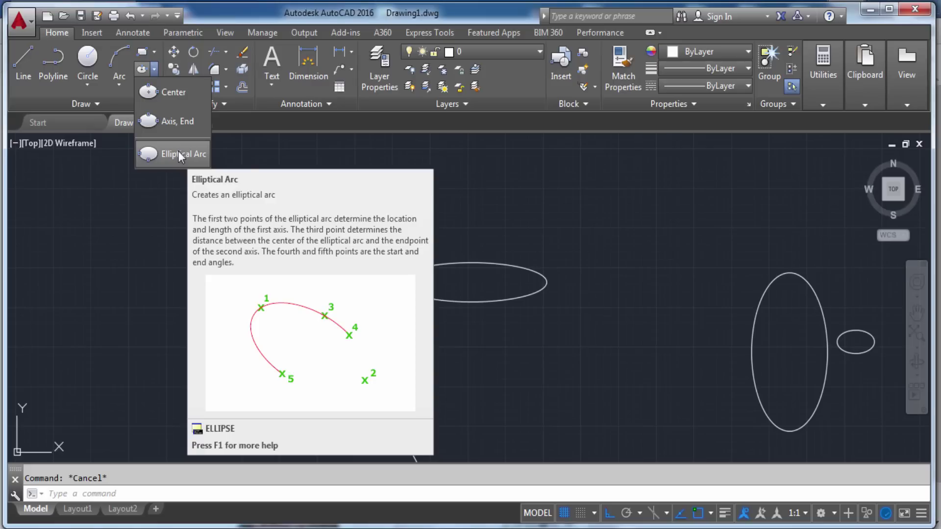
pyautogui.click(178, 151)
pyautogui.scroll(2, 533, 268)
pyautogui.moveTo(533, 269); pyautogui.dragTo(373, 281, button='middle')
pyautogui.scroll(-4, 373, 280)
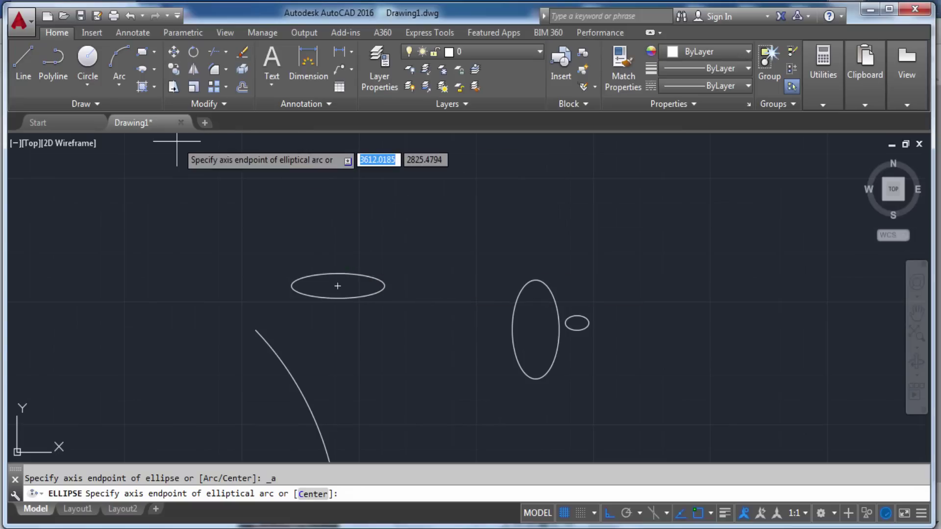
pyautogui.moveTo(329, 358); pyautogui.dragTo(422, 308, button='middle')
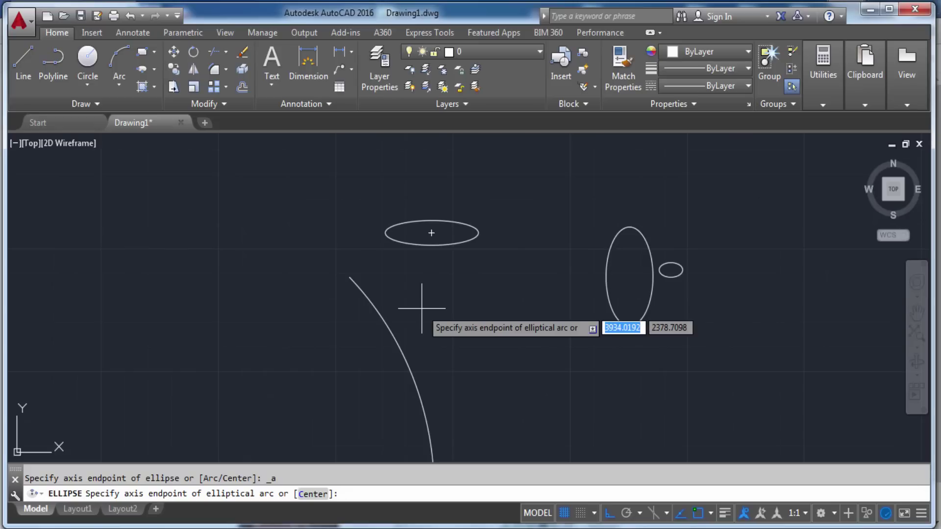
pyautogui.moveTo(474, 285); pyautogui.dragTo(481, 315, button='middle')
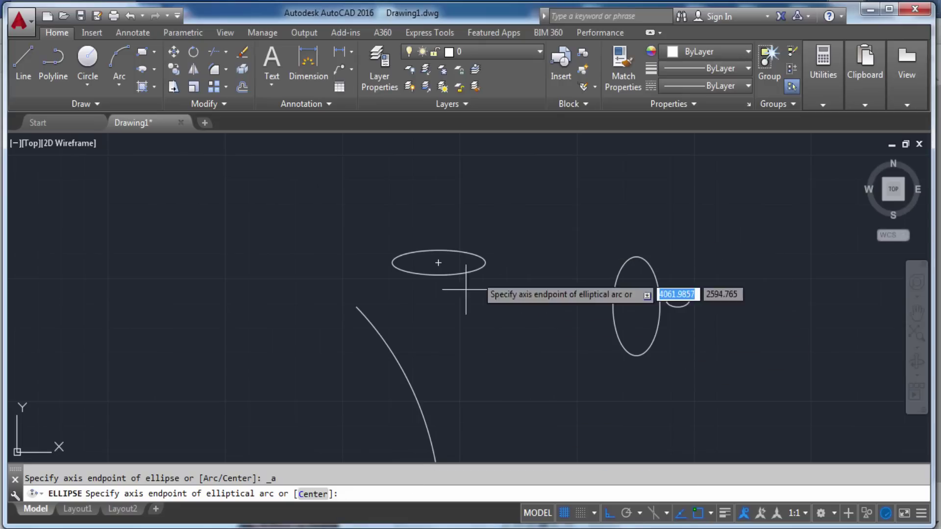
pyautogui.click(153, 70)
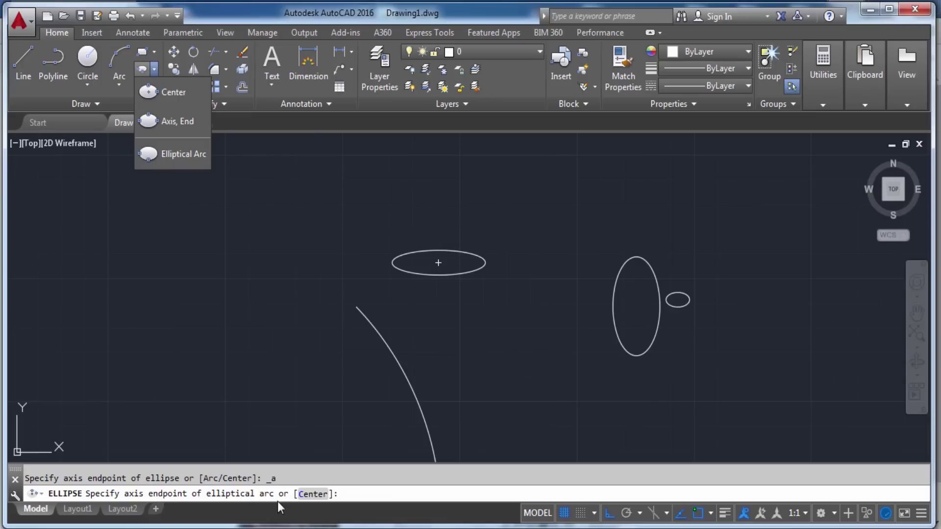
# - Centre the elliptical arc on the long curve's upper end with half-axes 100 and 25
pyautogui.click(312, 494)
pyautogui.moveTo(341, 234); pyautogui.dragTo(268, 308, button='middle')
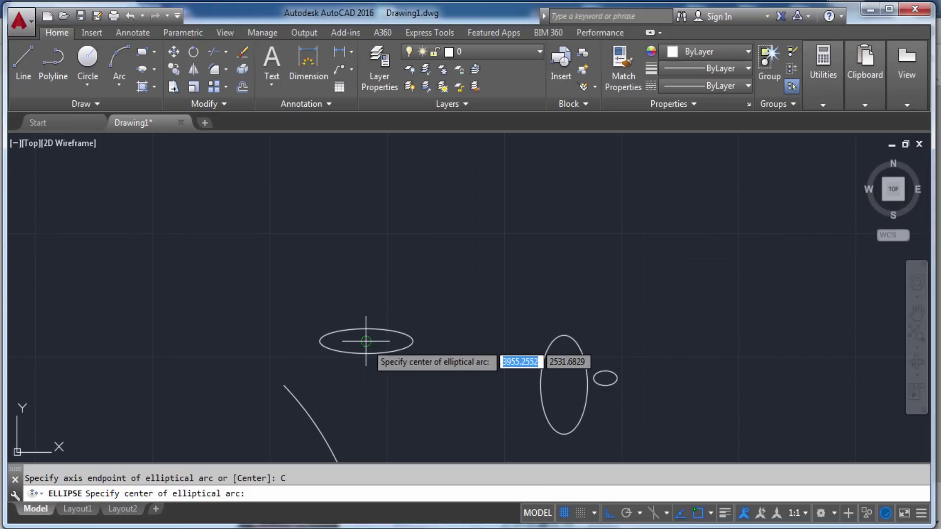
pyautogui.moveTo(483, 363); pyautogui.dragTo(762, 218, button='middle')
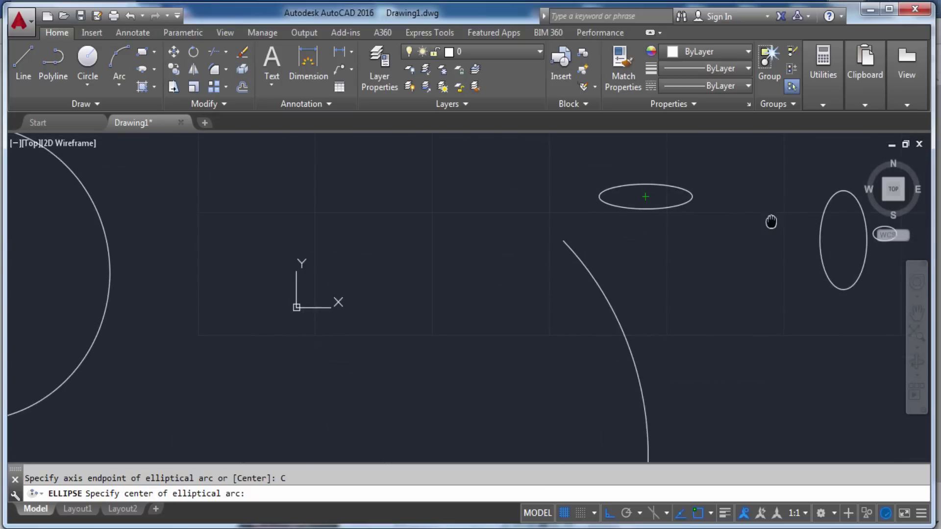
pyautogui.moveTo(455, 303); pyautogui.dragTo(430, 315, button='middle')
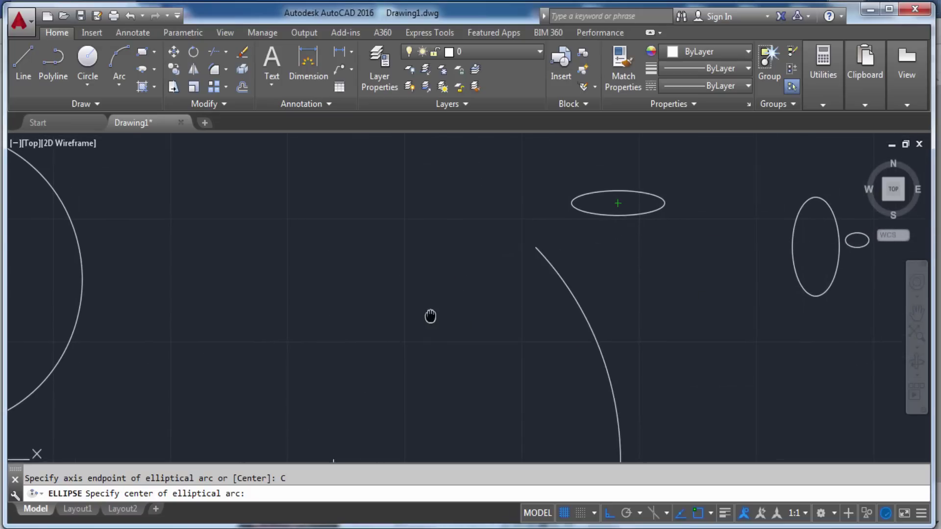
pyautogui.click(535, 253)
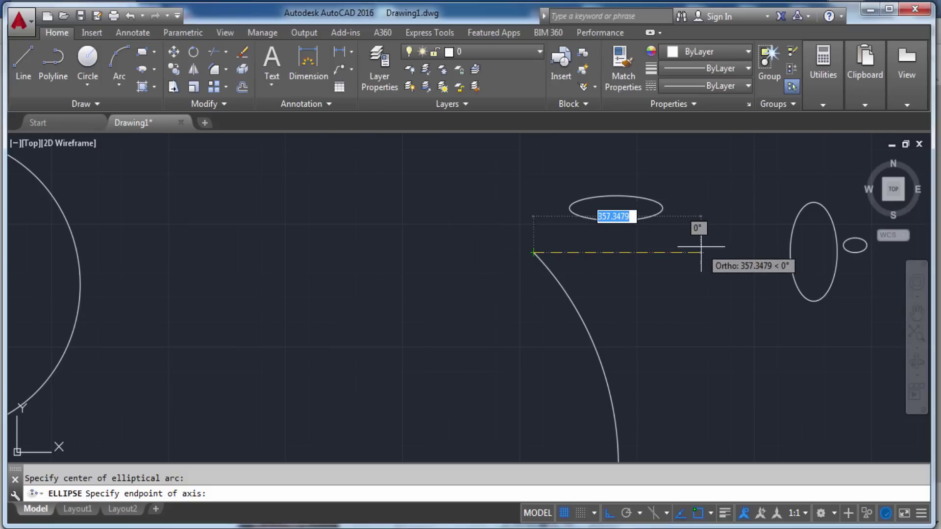
pyautogui.write('100')
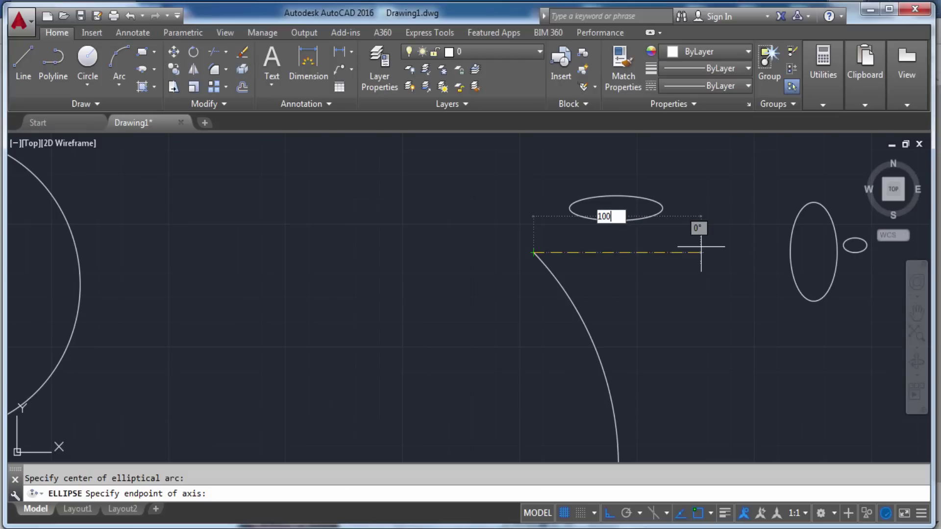
pyautogui.press('Return')
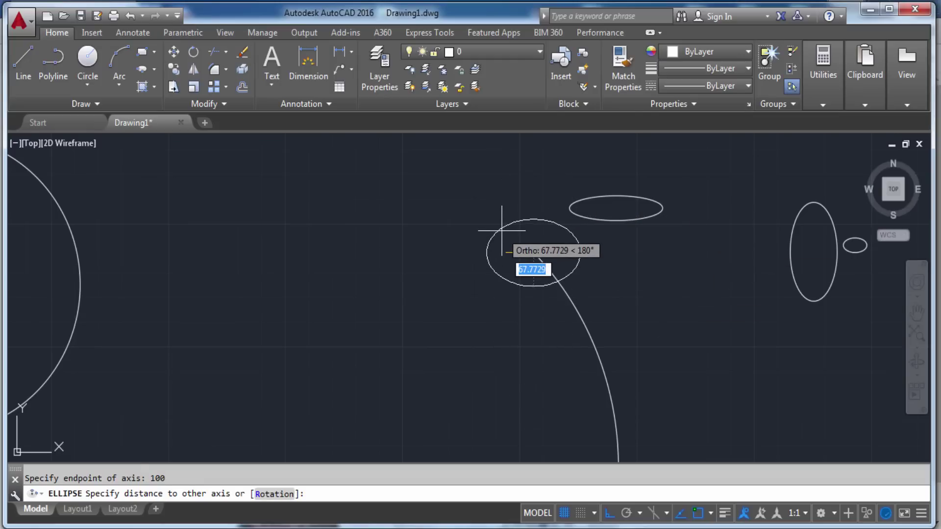
pyautogui.write('25')
pyautogui.press('Return')
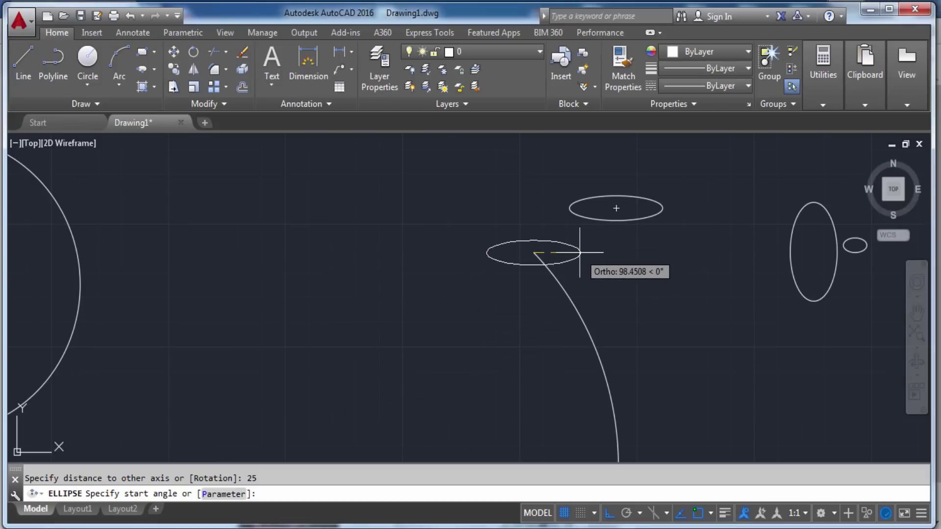
# - Pick the arc's start angle, turn Ortho off, and set a 217° end angle
pyautogui.click(580, 252)
pyautogui.scroll(8, 591, 261)
pyautogui.scroll(-2, 519, 237)
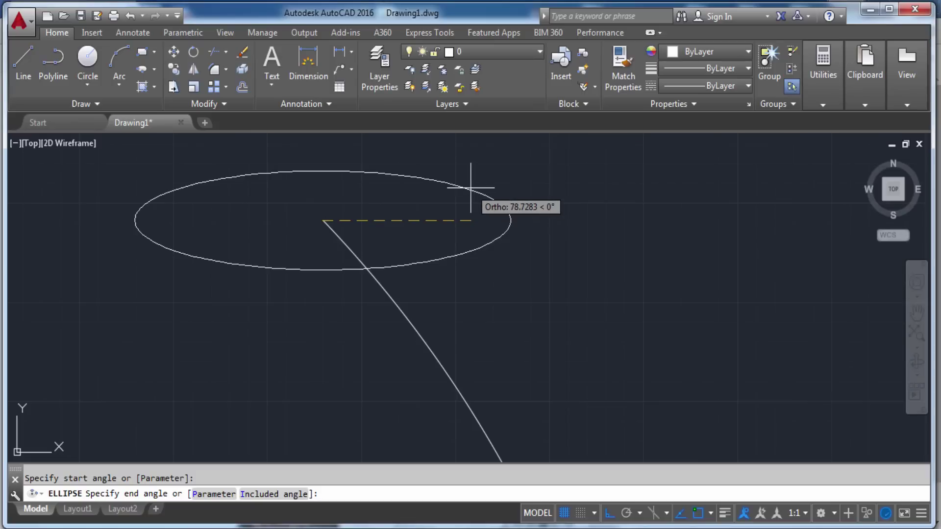
pyautogui.press('F8')
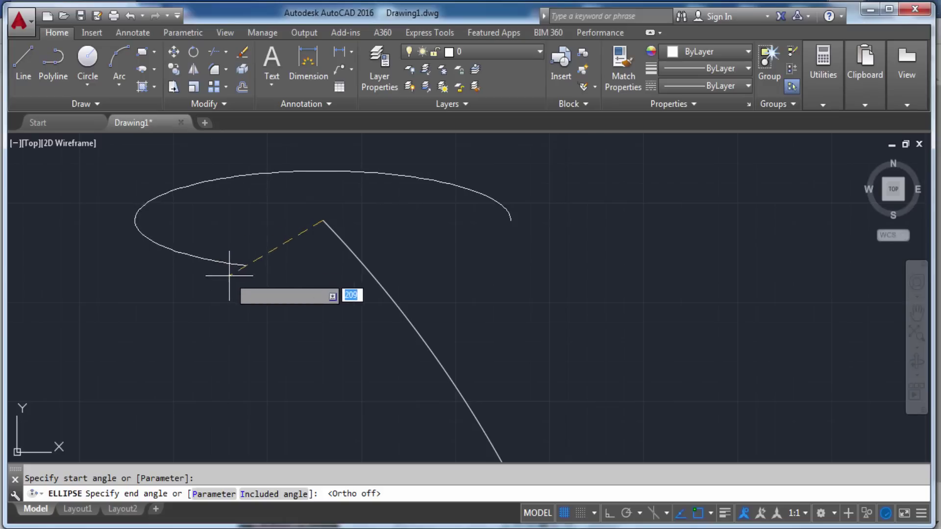
pyautogui.write('217')
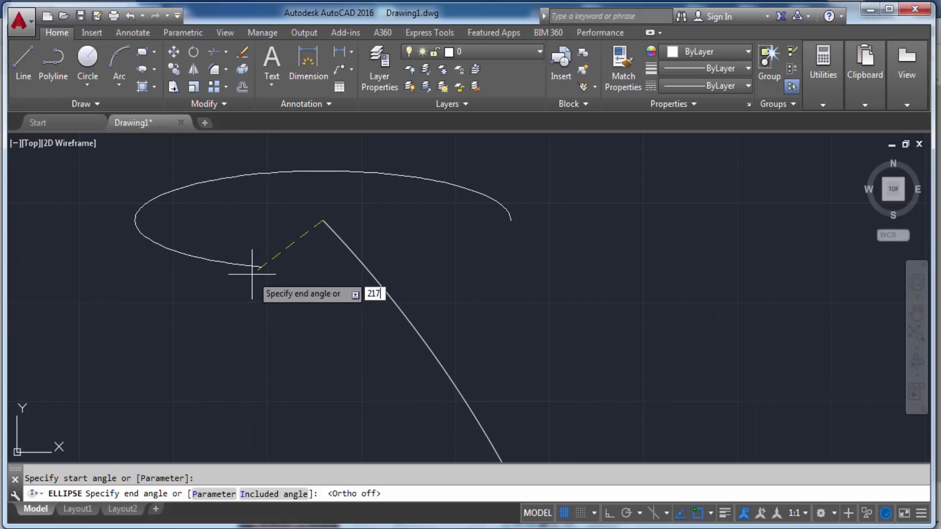
pyautogui.press('Return')
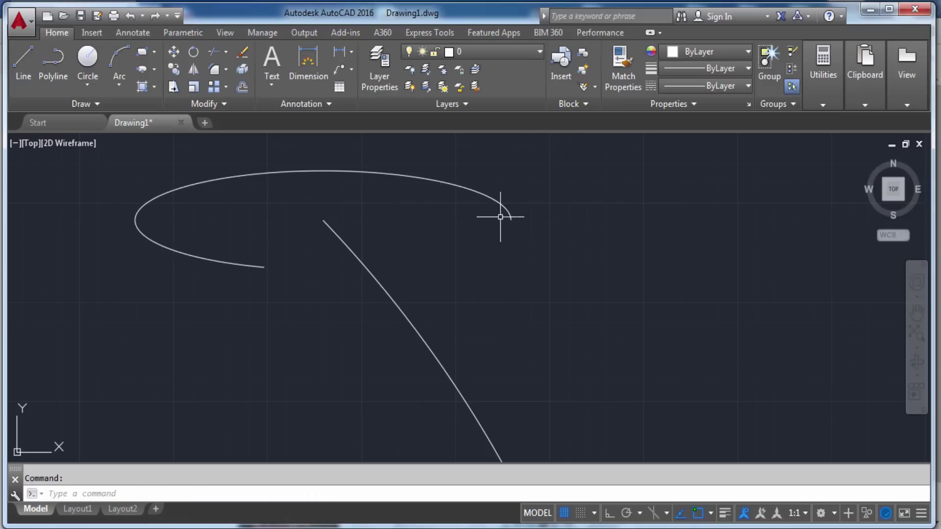
# - Zoom out and pan across the drawing until the upper horizontal ellipse fills the view top
pyautogui.scroll(-5, 443, 235)
pyautogui.scroll(-2, 443, 235)
pyautogui.scroll(-2, 443, 235)
pyautogui.scroll(4, 590, 205)
pyautogui.moveTo(595, 204); pyautogui.dragTo(772, 209, button='middle')
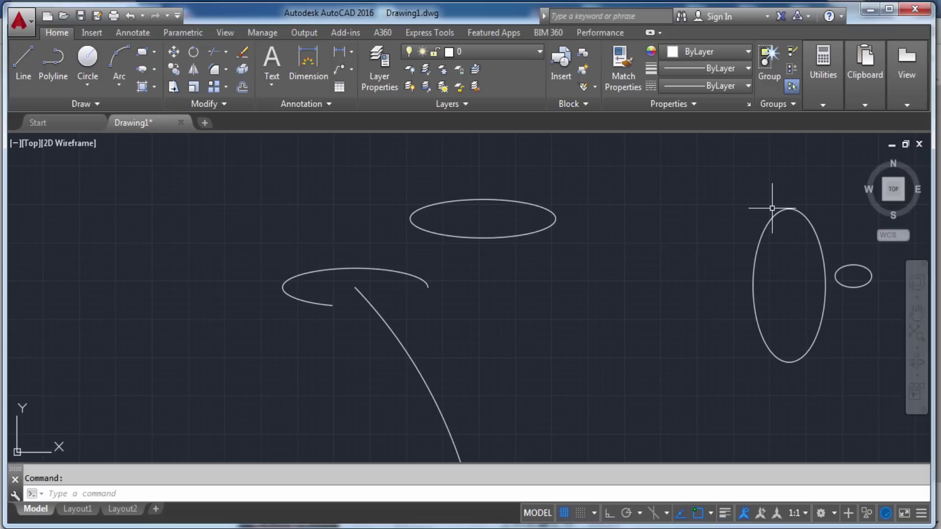
pyautogui.scroll(-4, 441, 243)
pyautogui.moveTo(457, 263)
pyautogui.mouseDown(button='middle')
pyautogui.moveTo(795, 290)
pyautogui.moveTo(519, 226)
pyautogui.moveTo(728, 232)
pyautogui.mouseUp(button='middle')
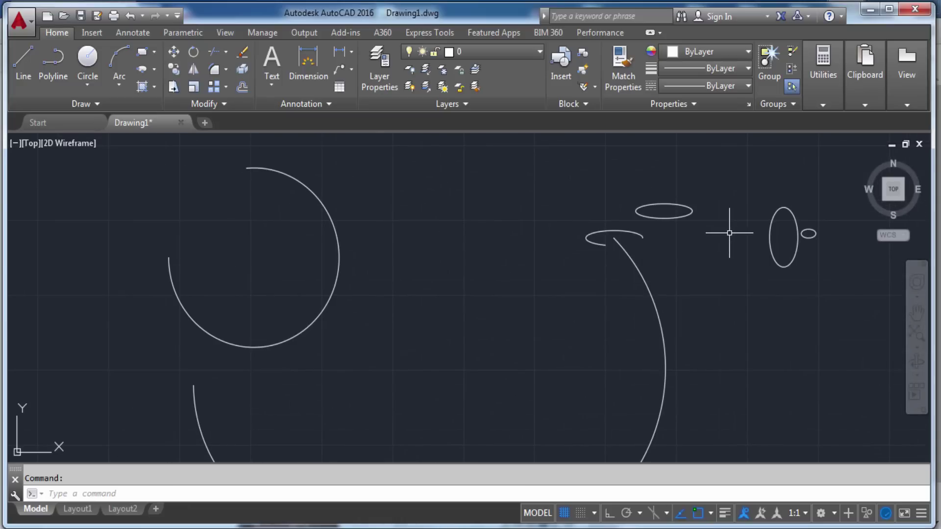
pyautogui.scroll(8, 693, 206)
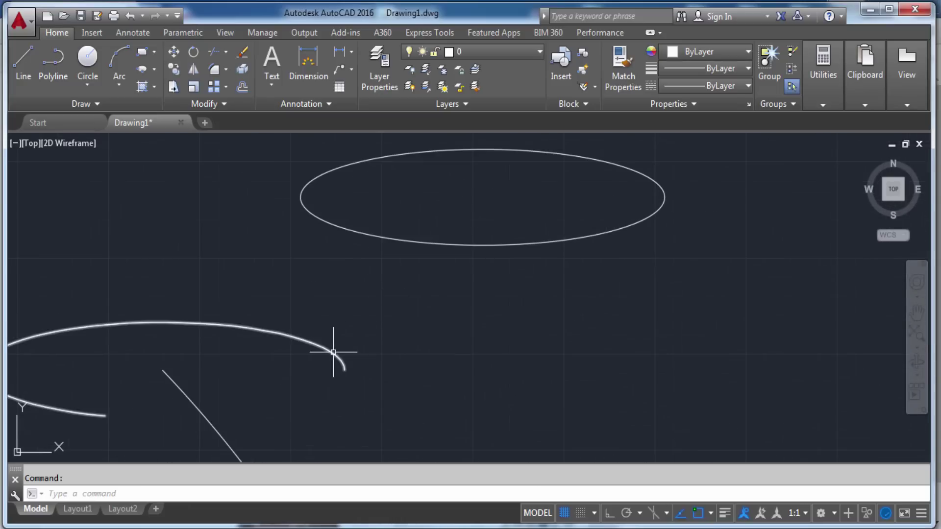
# - Draw a horizontal line from the ellipse centre to the right with Ortho on
pyautogui.click(23, 62)
pyautogui.moveTo(399, 145); pyautogui.dragTo(416, 218, button='middle')
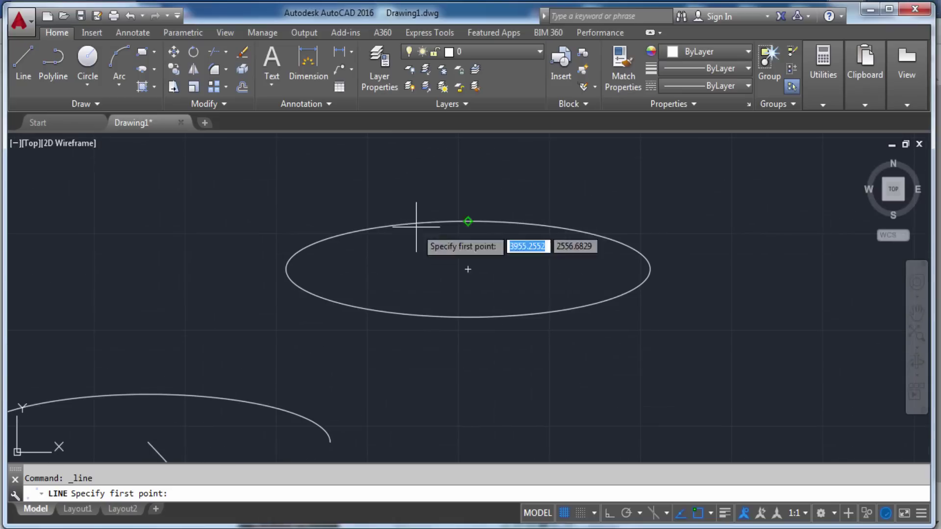
pyautogui.click(467, 269)
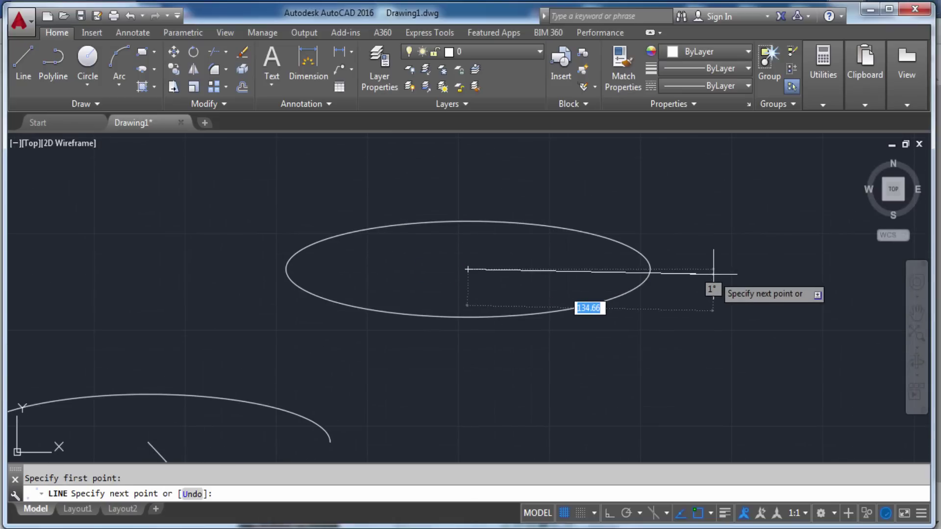
pyautogui.press('F8')
pyautogui.click(713, 269)
pyautogui.press('Escape')
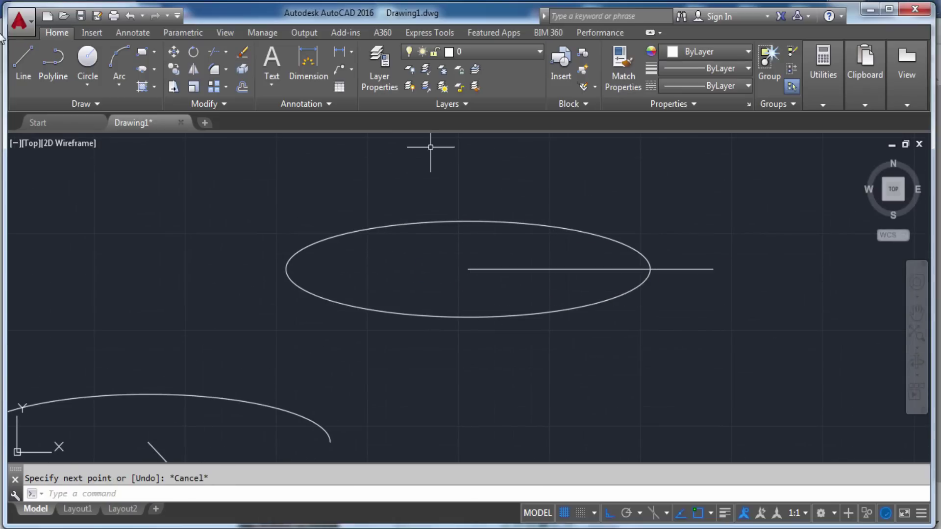
# - Draw a 100-unit line from the ellipse centre running steeply down-left
pyautogui.click(27, 67)
pyautogui.click(467, 269)
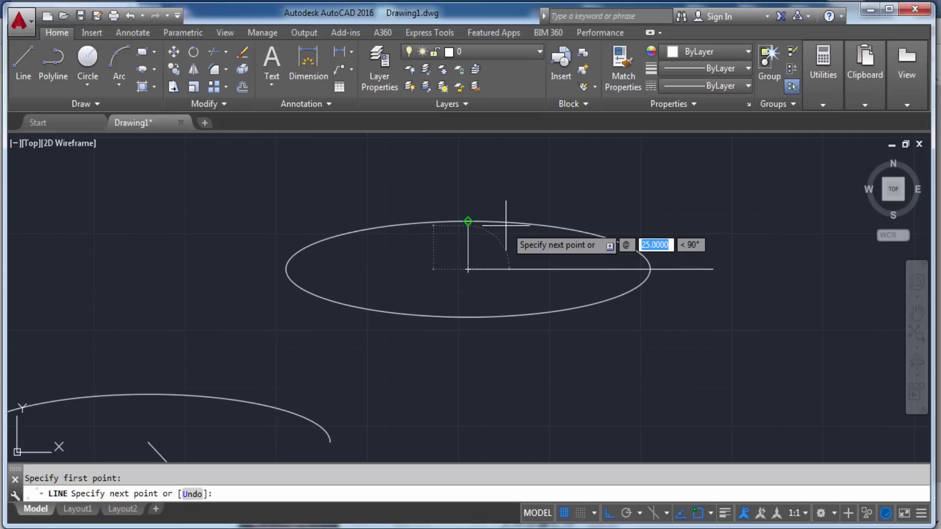
pyautogui.write('100')
pyautogui.press('Tab')
pyautogui.press('BackSpace')
pyautogui.write('270')
pyautogui.press('BackSpace')
pyautogui.press('BackSpace')
pyautogui.write('6')
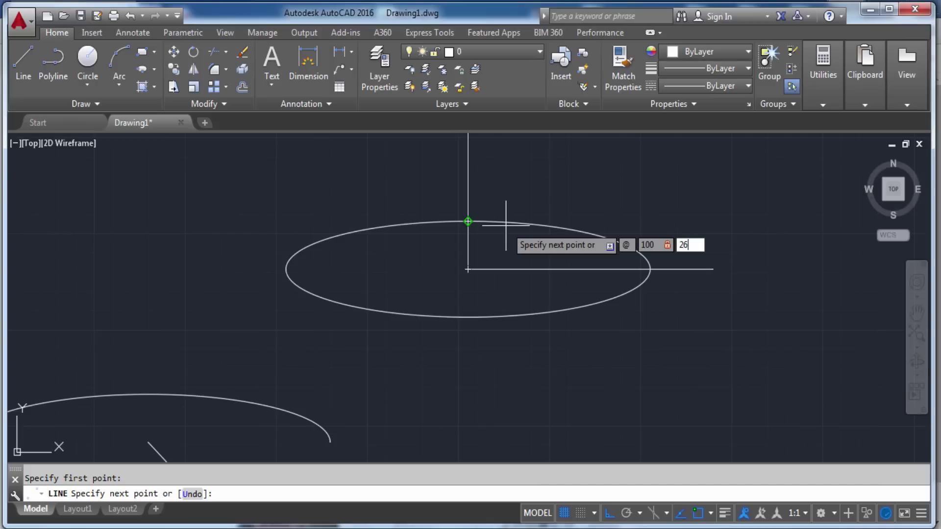
pyautogui.press('Return')
pyautogui.press('Escape')
pyautogui.scroll(5, 536, 227)
pyautogui.moveTo(536, 227); pyautogui.dragTo(643, 314, button='middle')
pyautogui.moveTo(670, 176); pyautogui.dragTo(479, 378, button='middle')
pyautogui.scroll(-1, 490, 364)
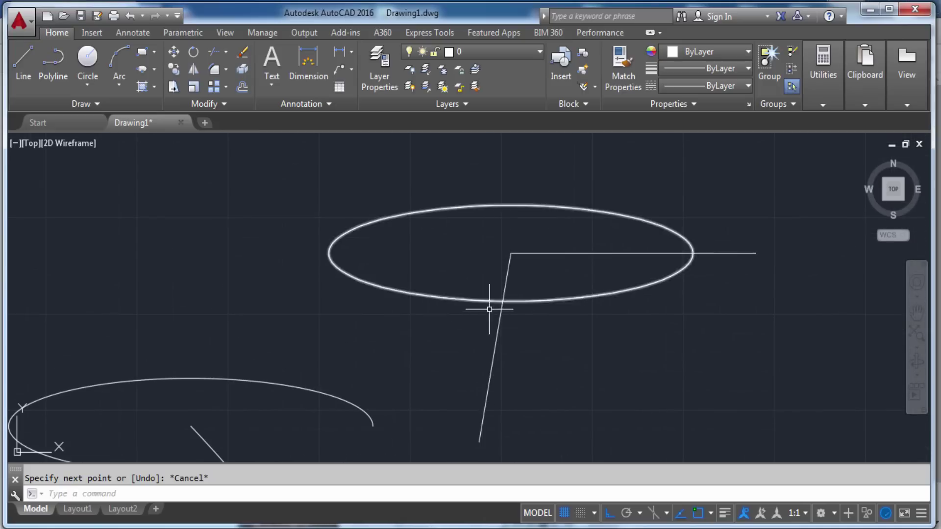
# - Trim the ellipse's lower-right arc with TR, then delete the two new lines
pyautogui.write('tr')
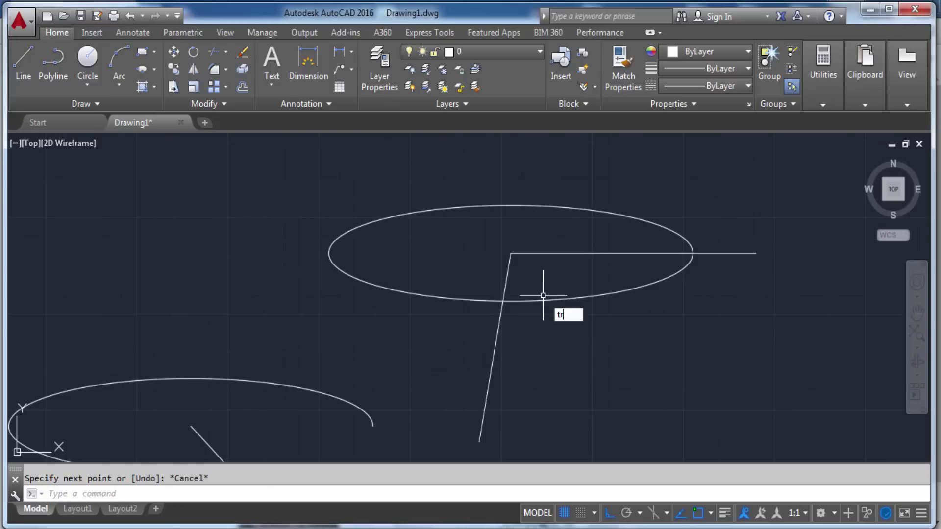
pyautogui.press('Return')
pyautogui.click(536, 299)
pyautogui.click(629, 278)
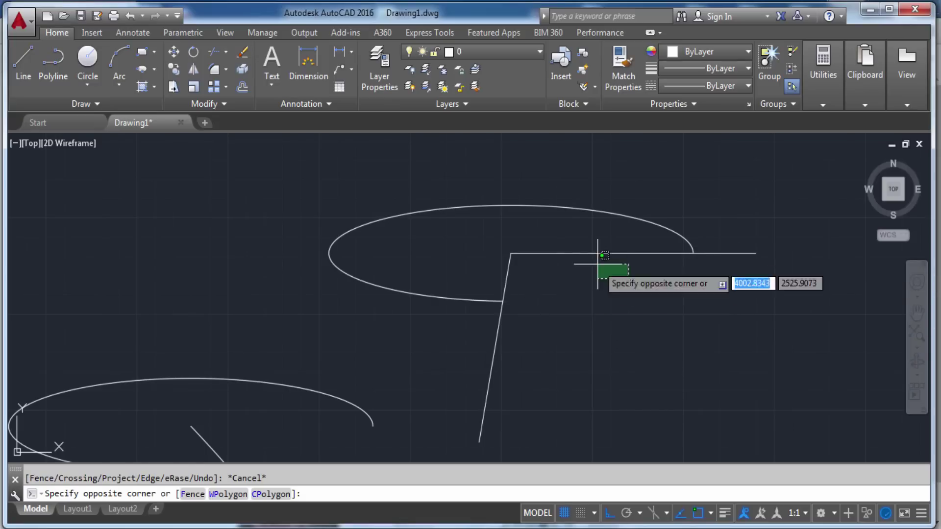
pyautogui.click(597, 264)
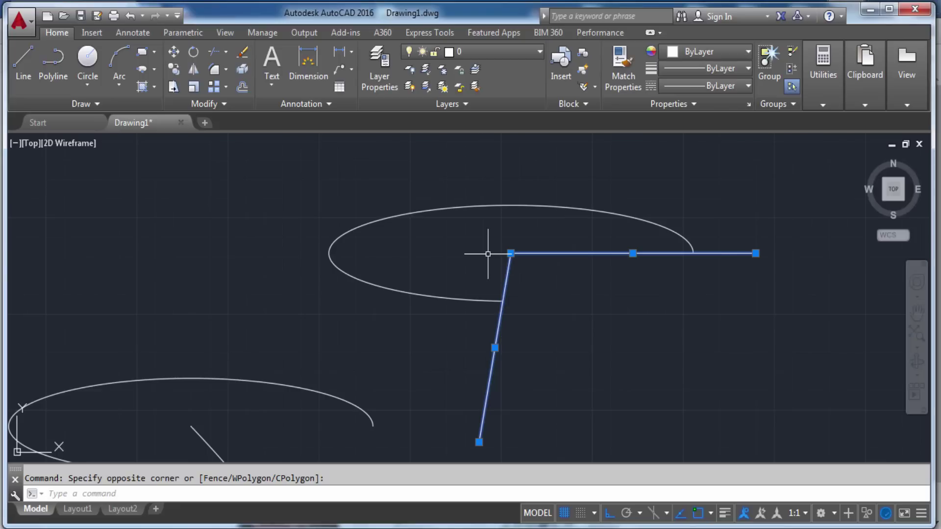
pyautogui.press('Delete')
# - Delete the upper ellipse, then select the elliptical arc and pan to follow it
pyautogui.scroll(-2, 504, 283)
pyautogui.click(583, 351)
pyautogui.click(394, 202)
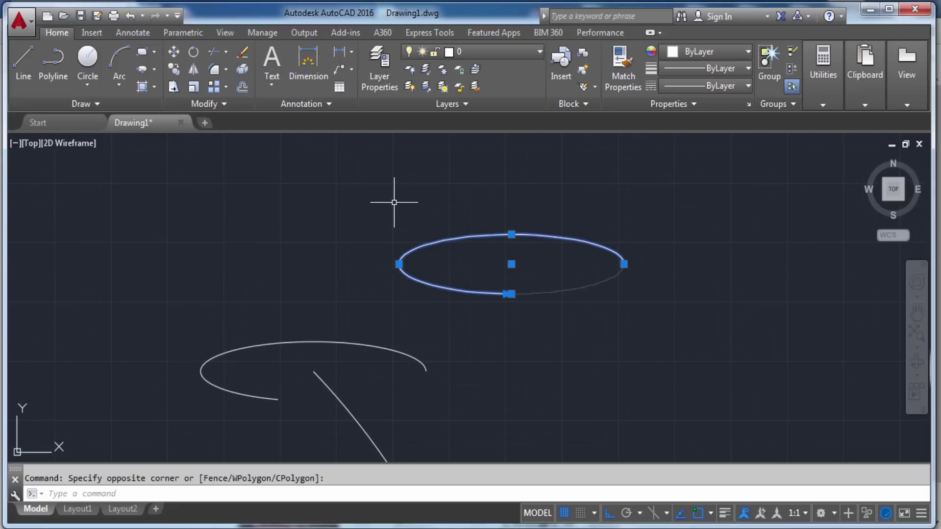
pyautogui.press('Delete')
pyautogui.click(384, 361)
pyautogui.click(343, 311)
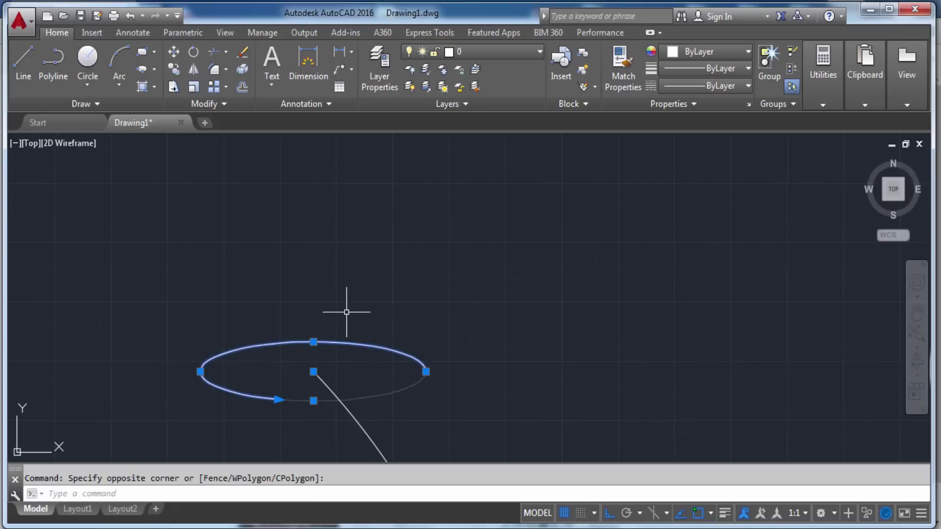
pyautogui.moveTo(347, 323); pyautogui.dragTo(451, 247, button='middle')
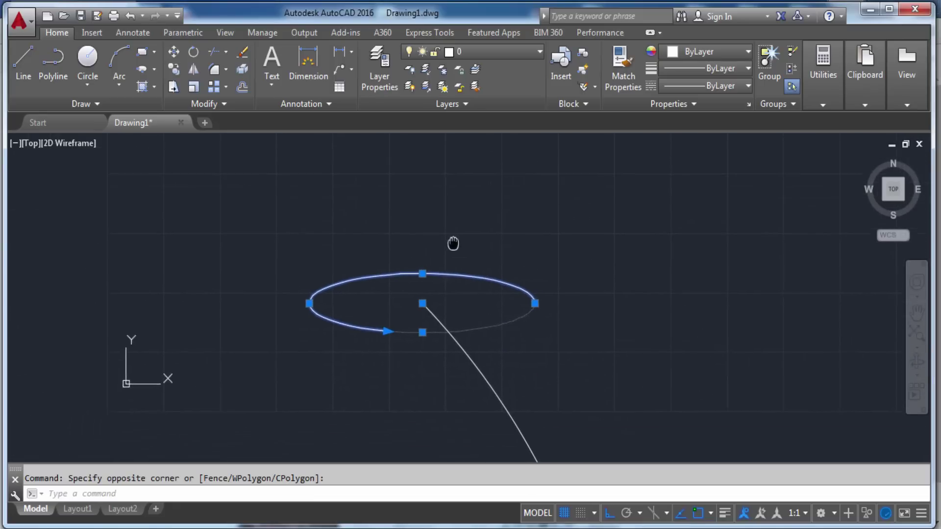
pyautogui.moveTo(690, 248)
pyautogui.mouseDown(button='middle')
pyautogui.moveTo(134, 252)
pyautogui.moveTo(437, 199)
pyautogui.moveTo(558, 235)
pyautogui.mouseUp(button='middle')
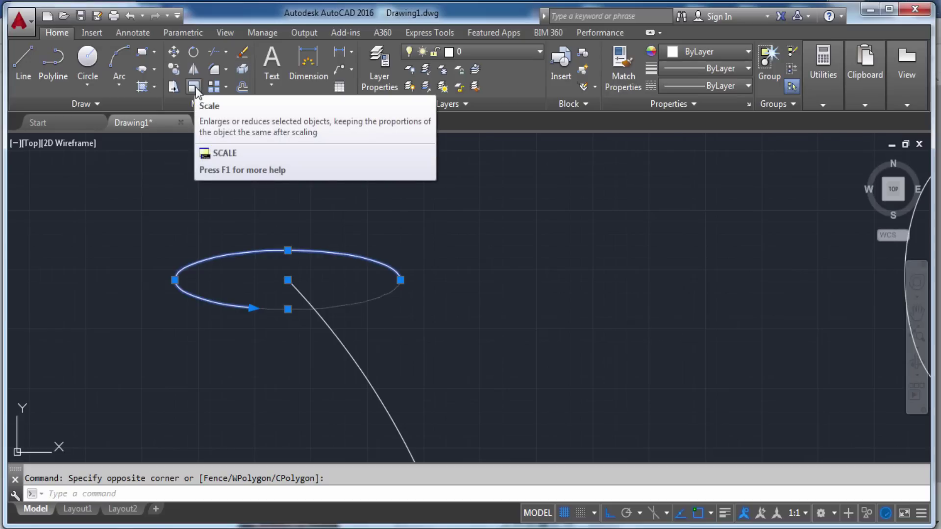
pyautogui.moveTo(193, 87)
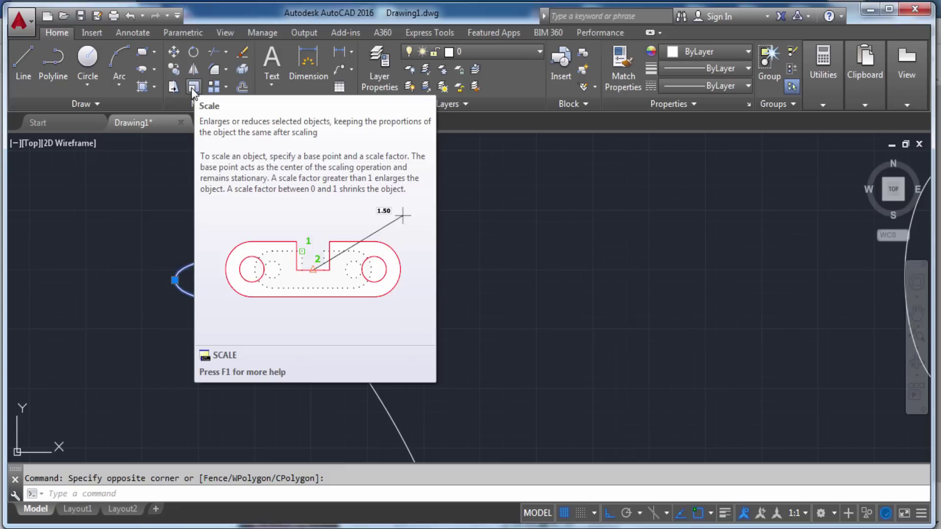
# - Launch Scale from the Modify panel, then zoom and pan toward the tall ellipse
pyautogui.click(193, 88)
pyautogui.scroll(-1, 409, 252)
pyautogui.scroll(-4, 408, 252)
pyautogui.scroll(-2, 409, 252)
pyautogui.scroll(3, 593, 256)
pyautogui.scroll(4, 623, 201)
pyautogui.moveTo(623, 201); pyautogui.dragTo(565, 334, button='middle')
pyautogui.scroll(-2, 566, 335)
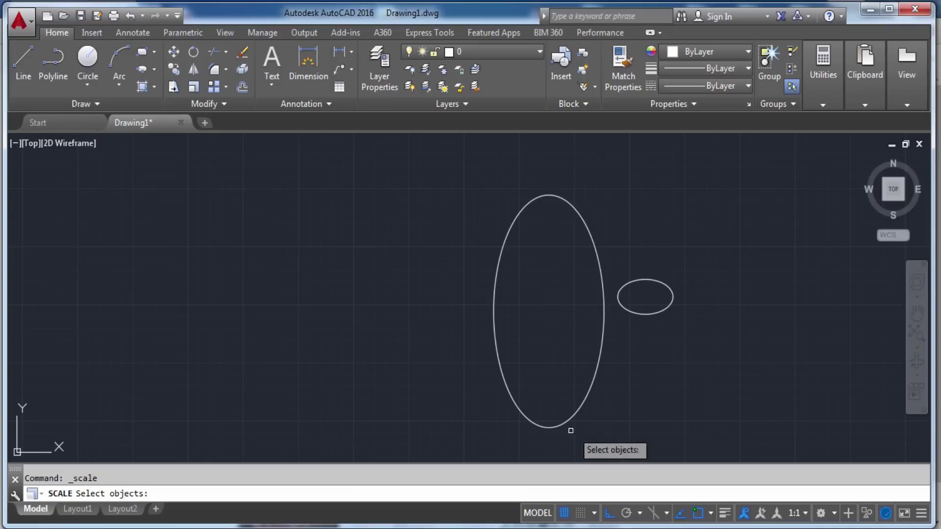
# - Cancel the Scale command and shift the view so the ellipses sit further left
pyautogui.press('Escape')
pyautogui.moveTo(630, 360); pyautogui.dragTo(575, 342, button='middle')
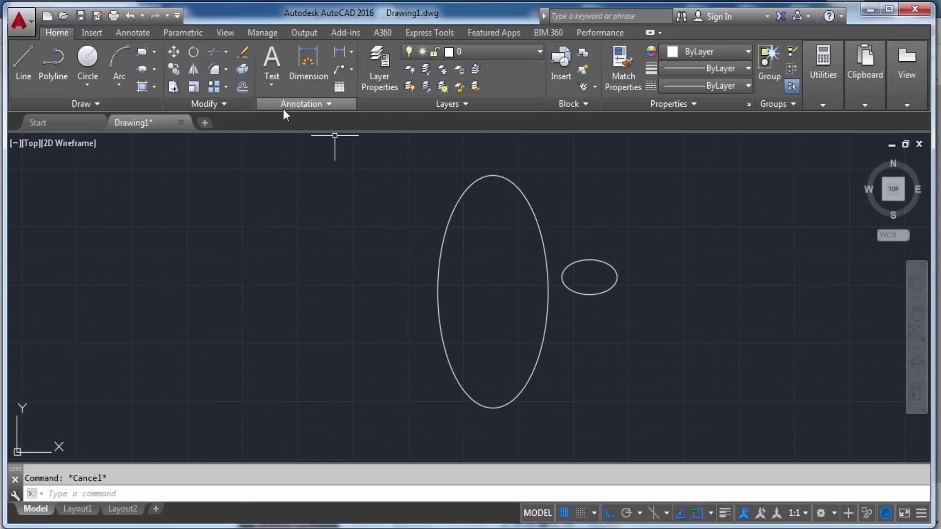
pyautogui.click(515, 240)
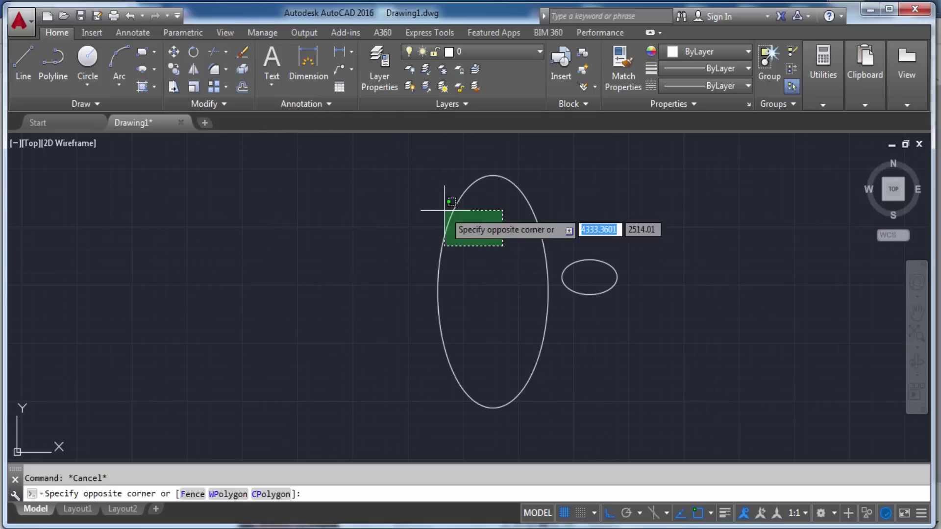
pyautogui.click(428, 195)
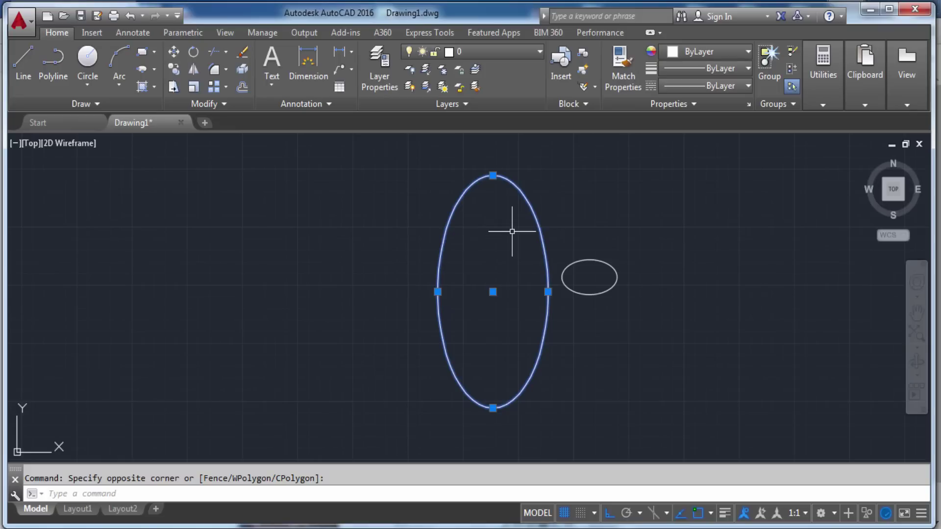
pyautogui.press('Escape')
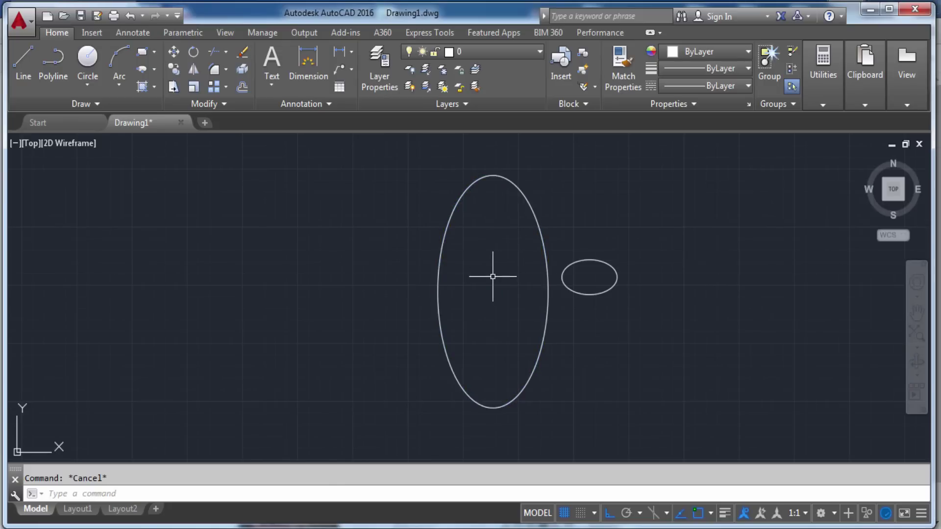
pyautogui.moveTo(493, 276); pyautogui.dragTo(469, 287, button='middle')
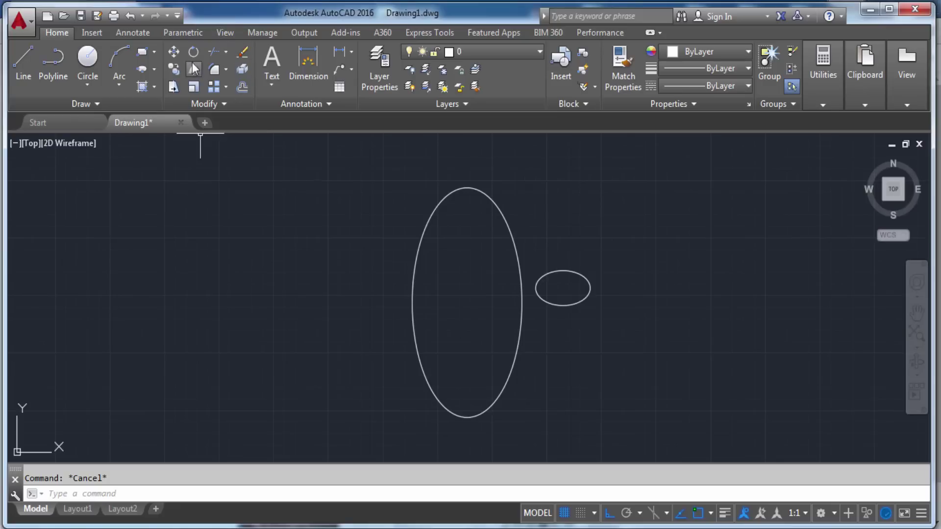
# - Scale the small flat ellipse by a factor of 2 about its own centre
pyautogui.click(191, 86)
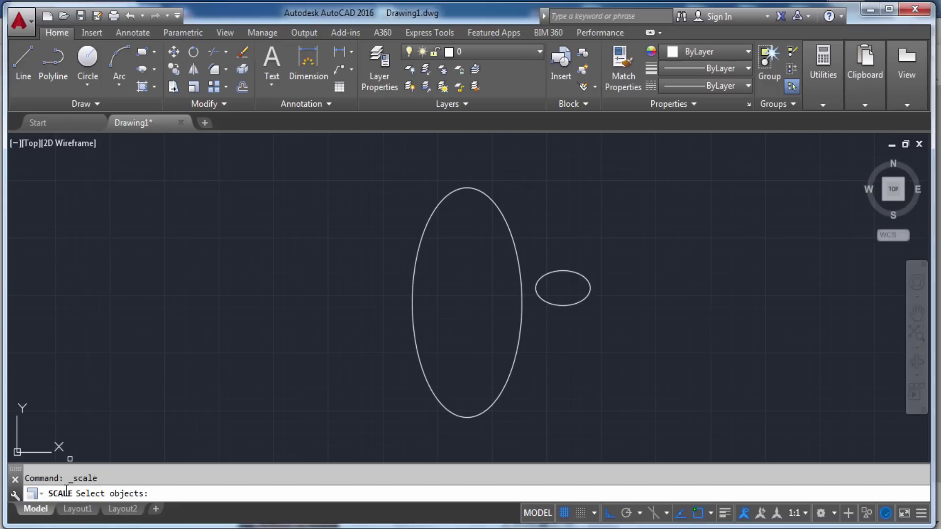
pyautogui.scroll(1, 461, 262)
pyautogui.scroll(2, 471, 246)
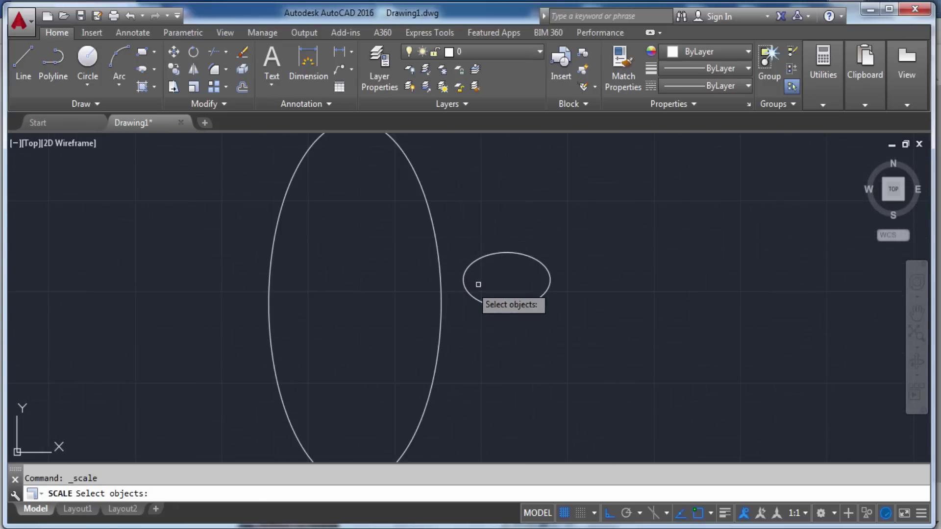
pyautogui.click(581, 311)
pyautogui.click(492, 242)
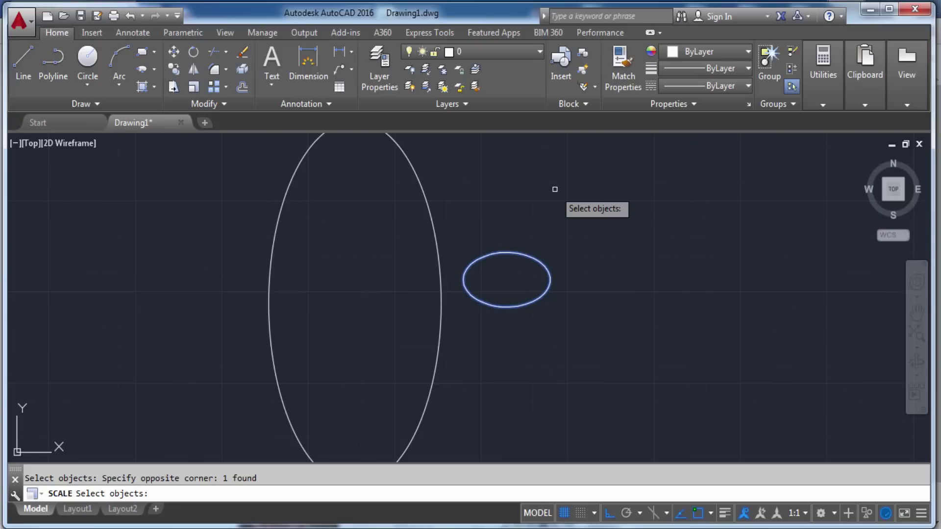
pyautogui.write('c')
pyautogui.press('BackSpace')
pyautogui.press('Return')
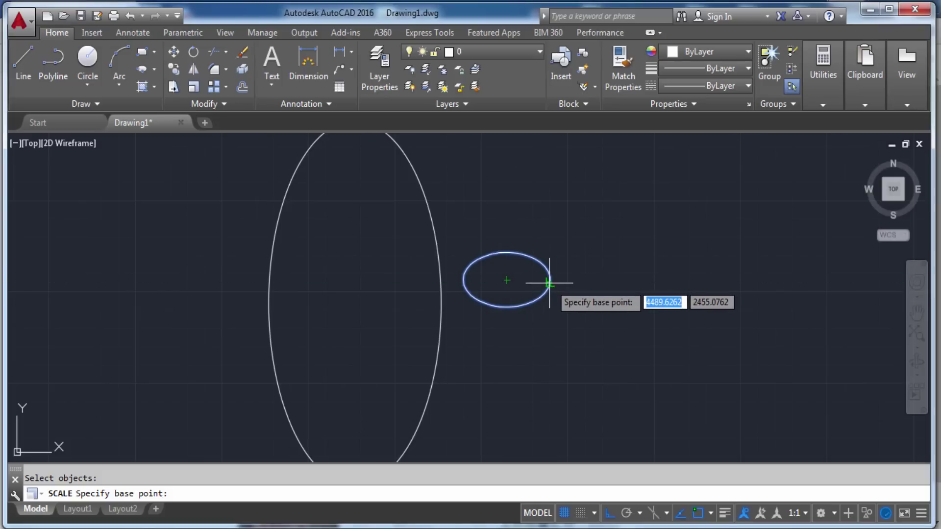
pyautogui.click(507, 280)
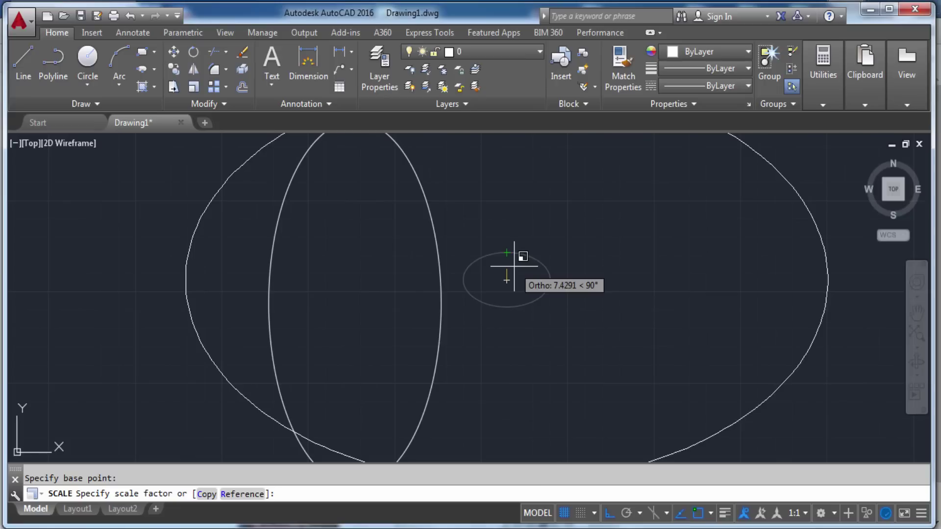
pyautogui.write('2')
pyautogui.press('Return')
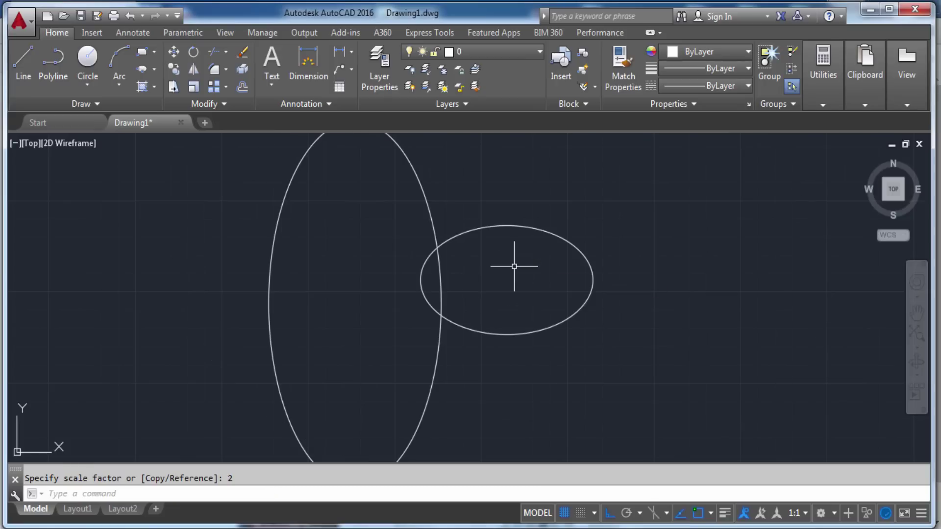
pyautogui.click(524, 227)
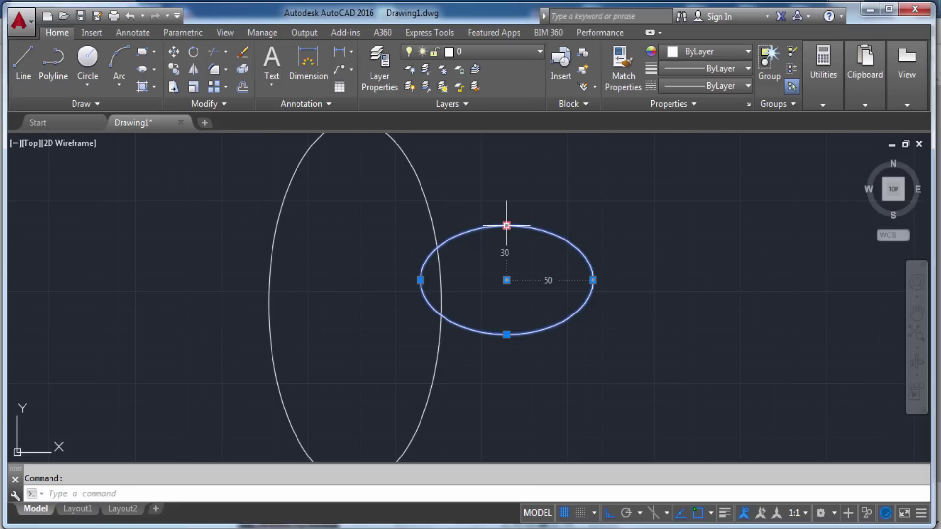
pyautogui.press('Escape')
pyautogui.click(193, 88)
pyautogui.click(517, 224)
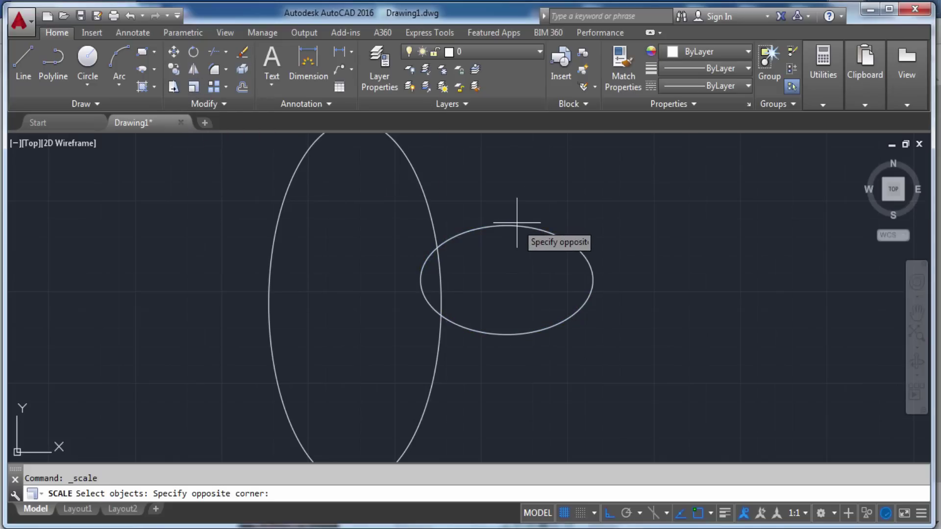
pyautogui.click(499, 239)
pyautogui.press('Return')
pyautogui.press('Escape')
pyautogui.press('Escape')
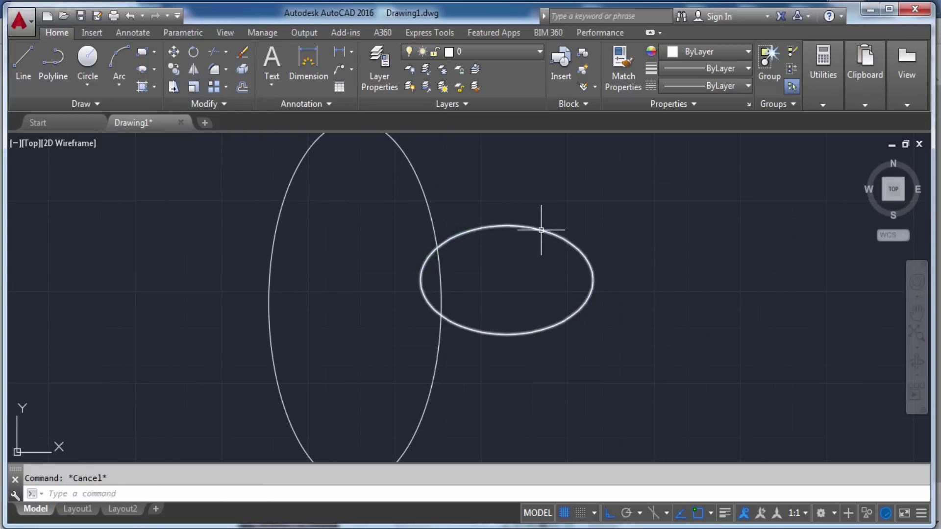
pyautogui.click(541, 229)
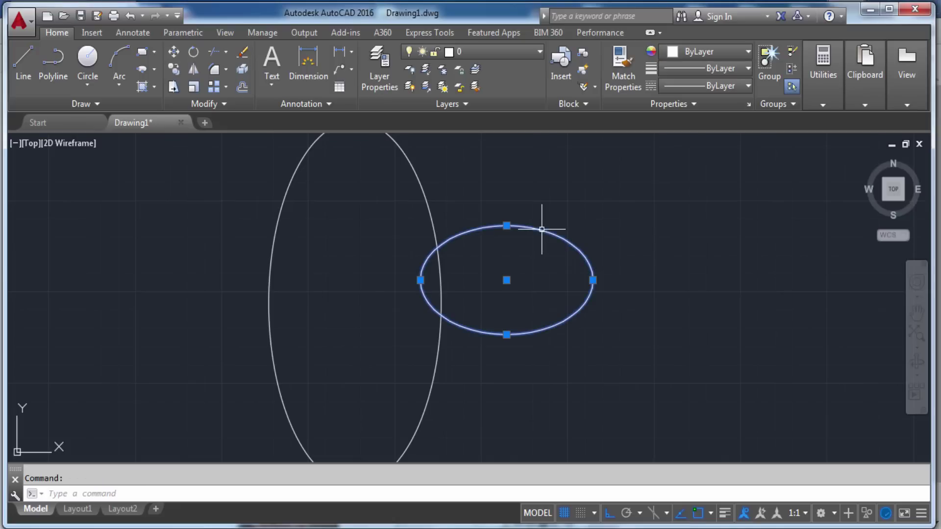
pyautogui.click(194, 89)
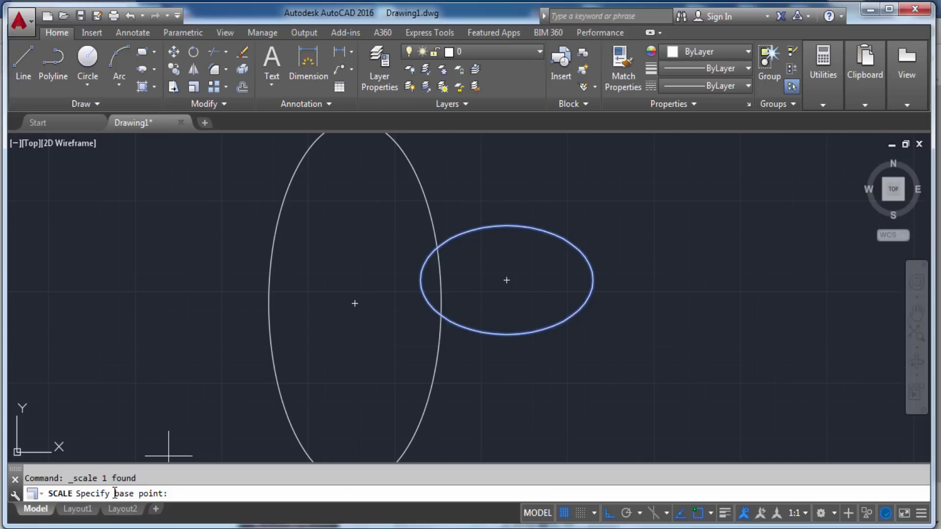
pyautogui.click(506, 280)
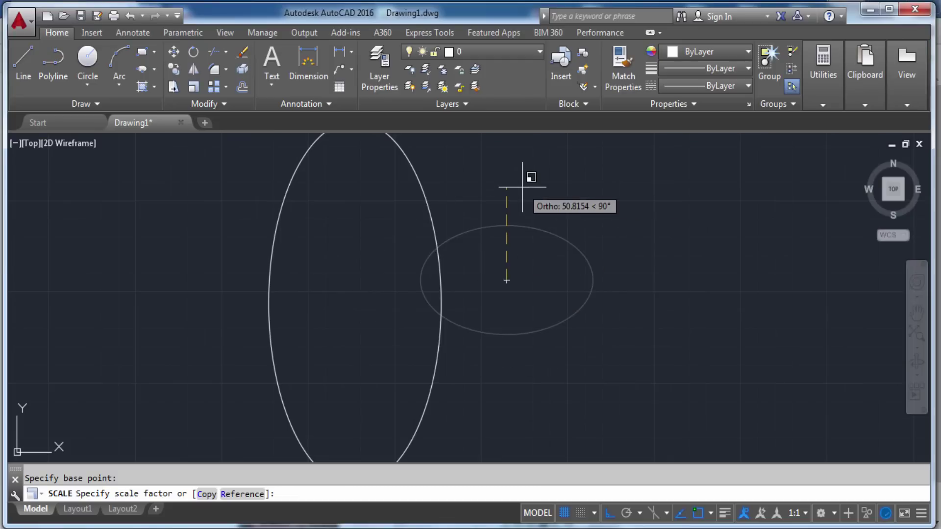
pyautogui.write('2')
pyautogui.press('Return')
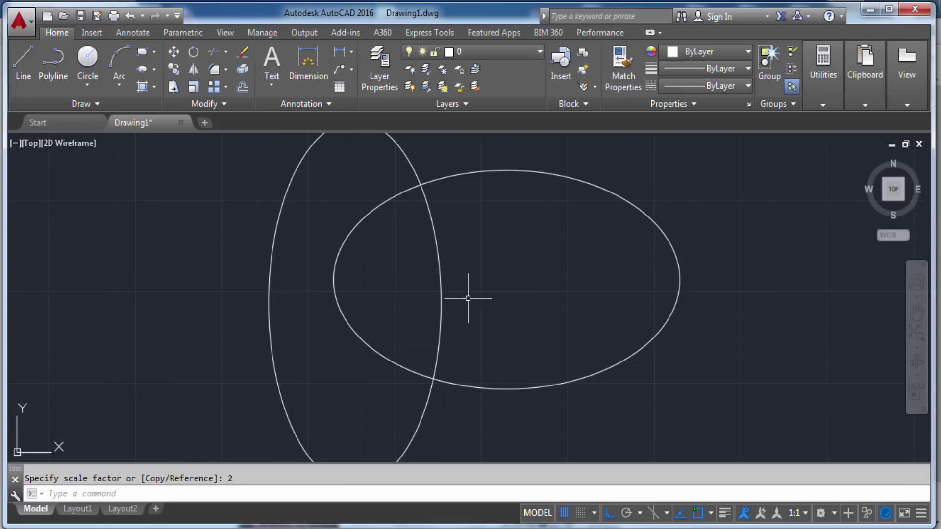
pyautogui.click(605, 178)
pyautogui.click(542, 201)
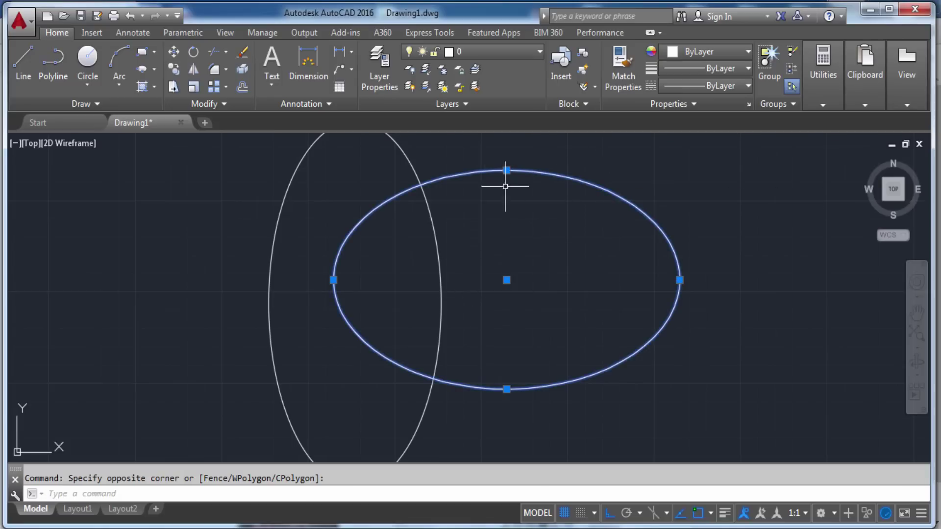
pyautogui.press('Escape')
pyautogui.hotkey('ctrl', 'z')
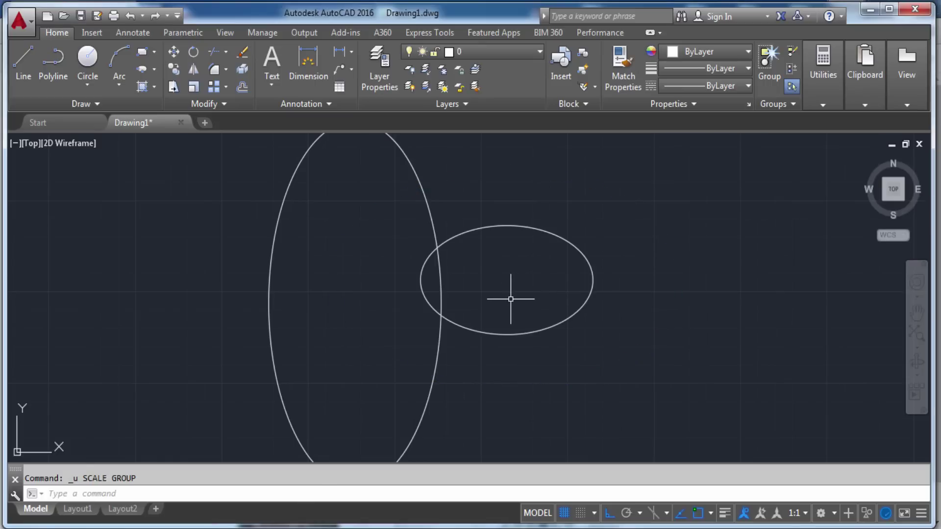
pyautogui.scroll(-5, 507, 300)
pyautogui.scroll(5, 574, 286)
pyautogui.scroll(2, 559, 264)
pyautogui.scroll(-2, 544, 252)
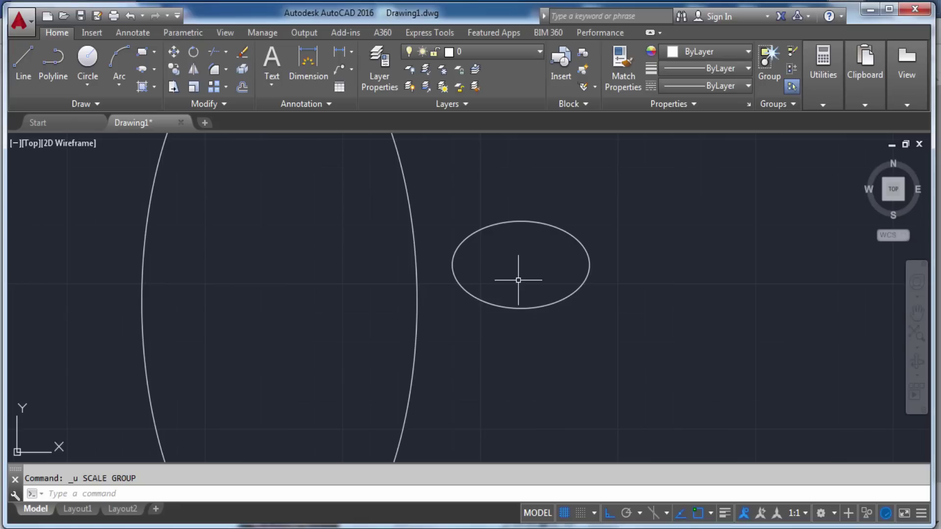
# - Scale the horizontal ellipse by a factor of 4 about its centre
pyautogui.click(191, 88)
pyautogui.click(605, 326)
pyautogui.click(521, 241)
pyautogui.press('Return')
pyautogui.click(521, 264)
pyautogui.write('4')
pyautogui.press('Return')
# - Select the enlarged ellipse to check its 100 and 60 radii, then deselect it
pyautogui.moveTo(561, 227); pyautogui.dragTo(538, 304, button='middle')
pyautogui.scroll(-2, 538, 304)
pyautogui.scroll(-2, 542, 300)
pyautogui.click(584, 259)
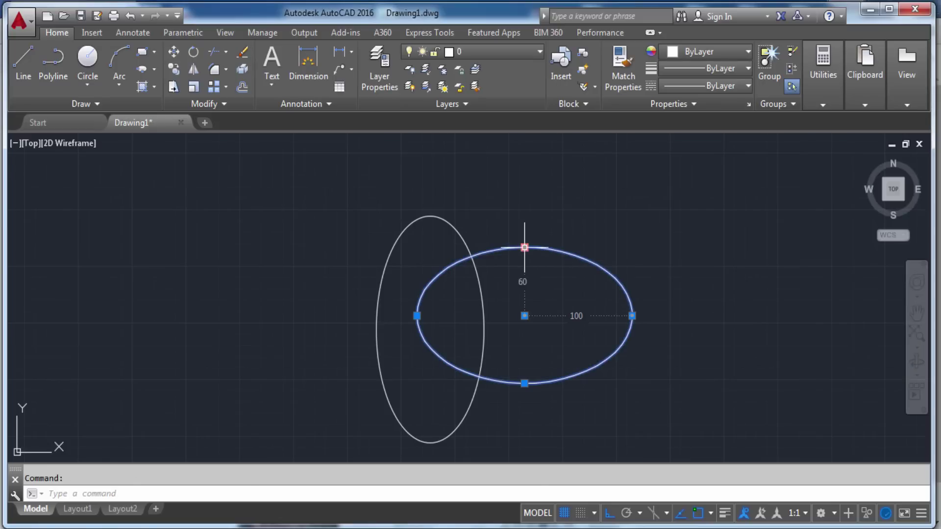
pyautogui.press('Escape')
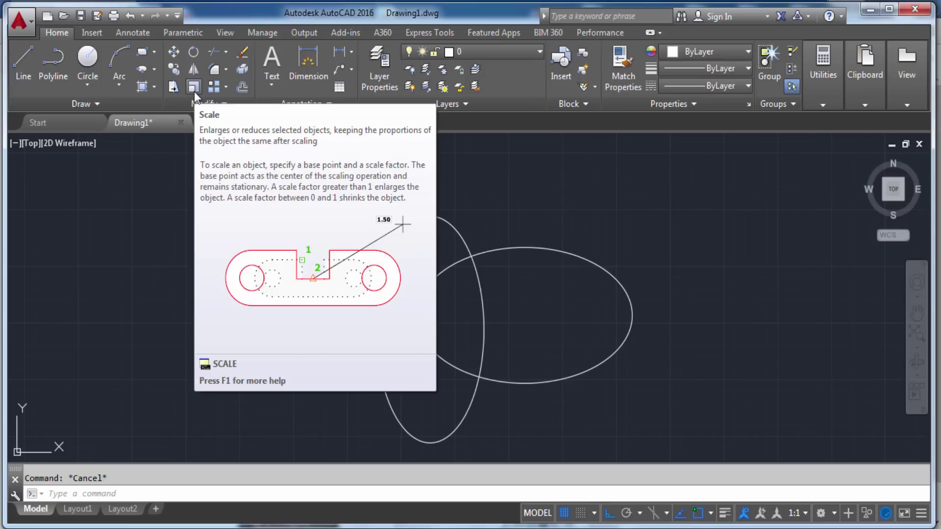
# - Scale the horizontal ellipse by 0.5 about its centre, then select it to verify its 50 and 30 radii
pyautogui.click(195, 91)
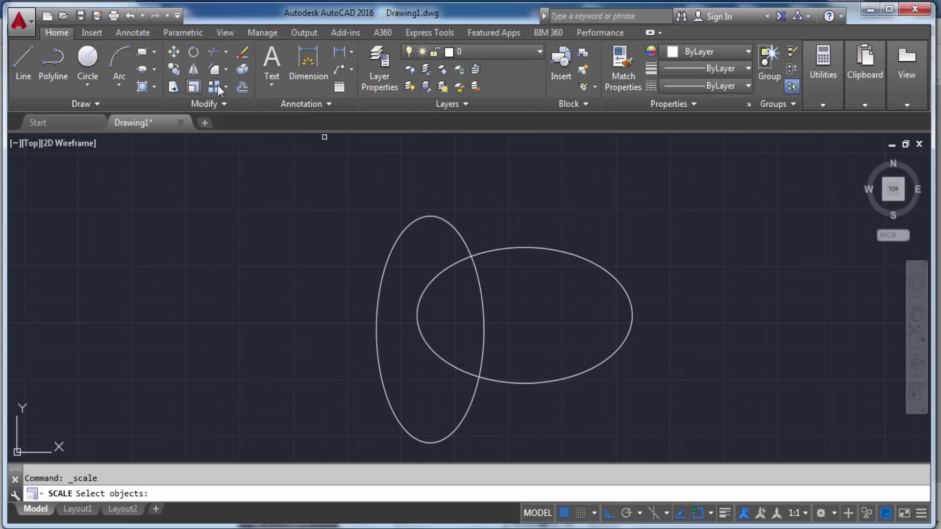
pyautogui.click(579, 274)
pyautogui.click(551, 212)
pyautogui.press('Return')
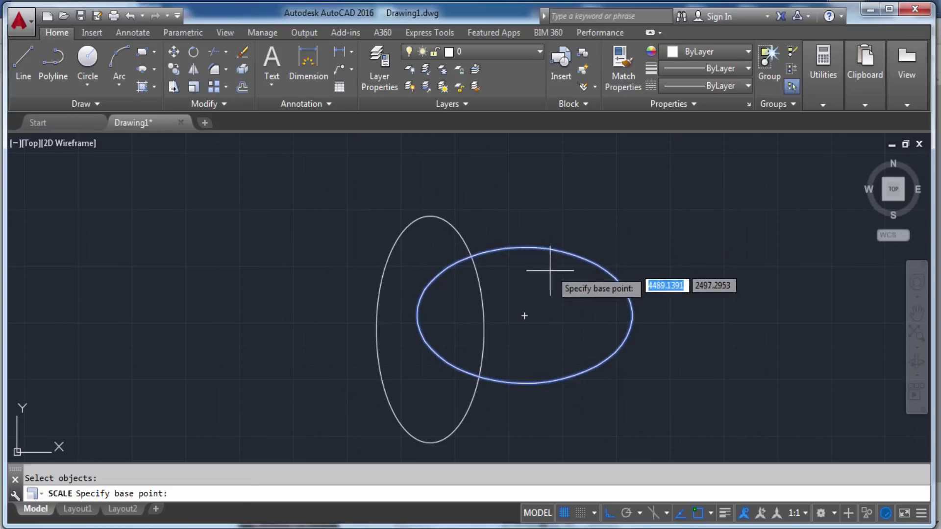
pyautogui.click(528, 319)
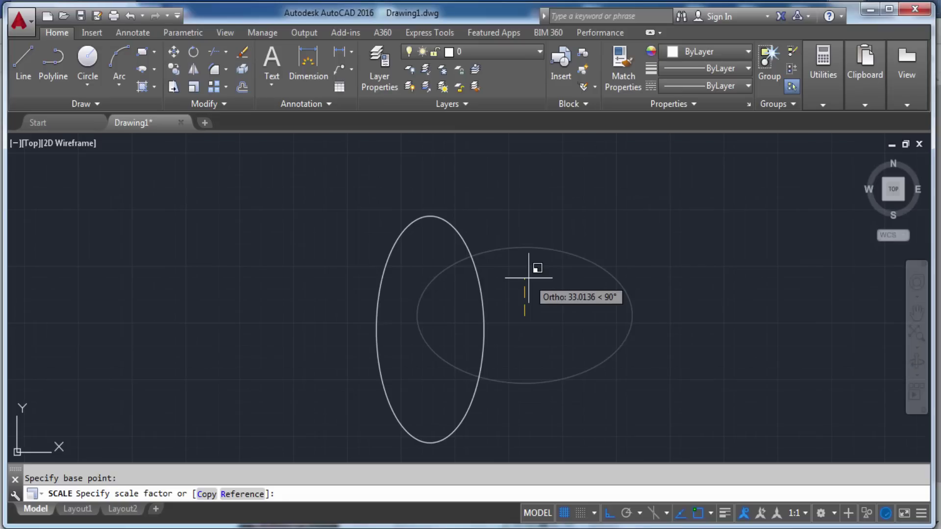
pyautogui.write('0')
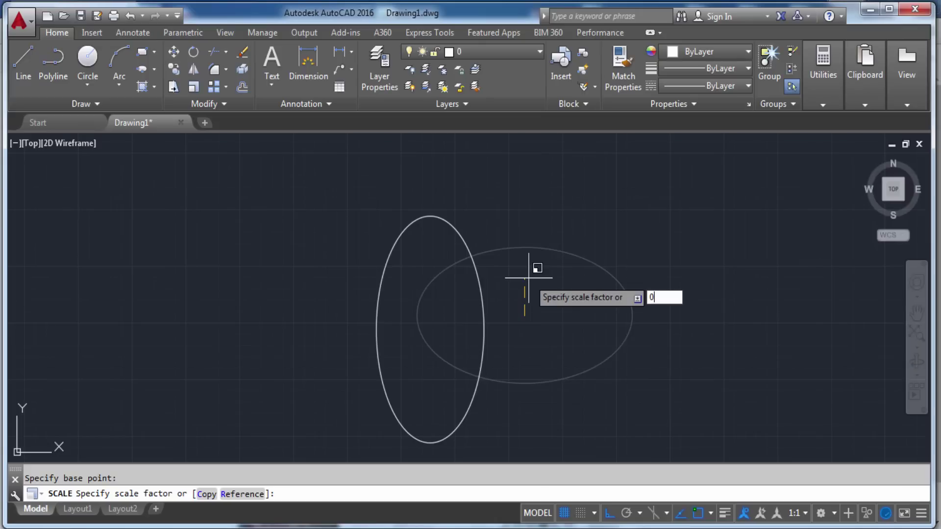
pyautogui.write('.5')
pyautogui.press('Return')
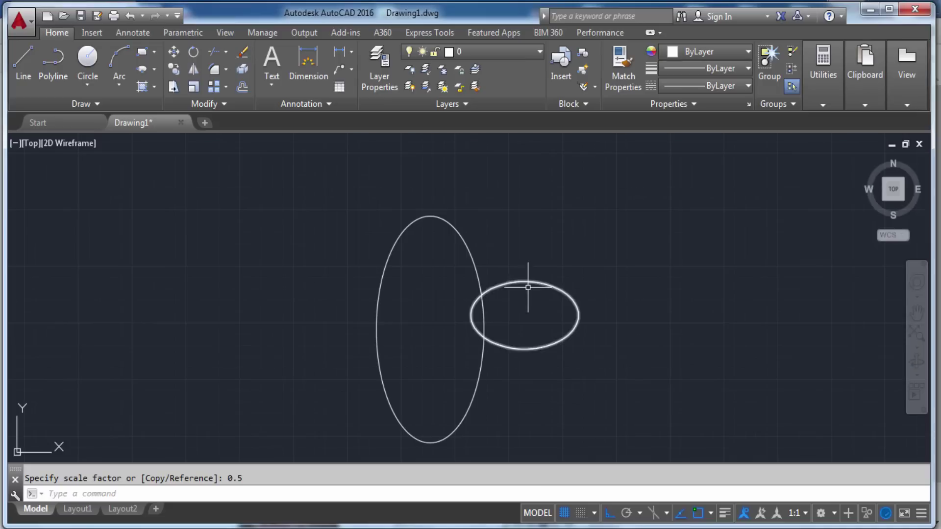
pyautogui.click(526, 279)
pyautogui.scroll(4, 525, 278)
pyautogui.moveTo(524, 278)
pyautogui.press('Escape')
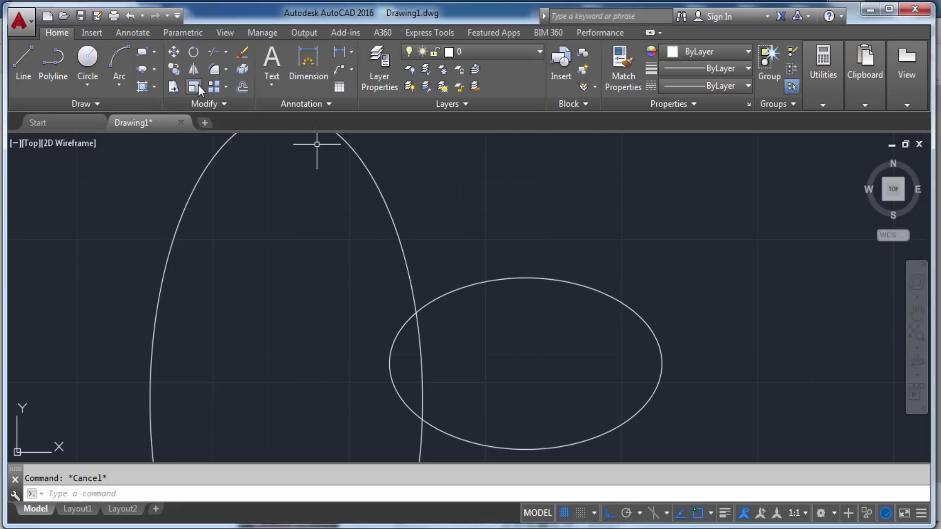
# - Scale the small ellipse to one third (0.3333333) about its centre
pyautogui.click(198, 85)
pyautogui.click(546, 294)
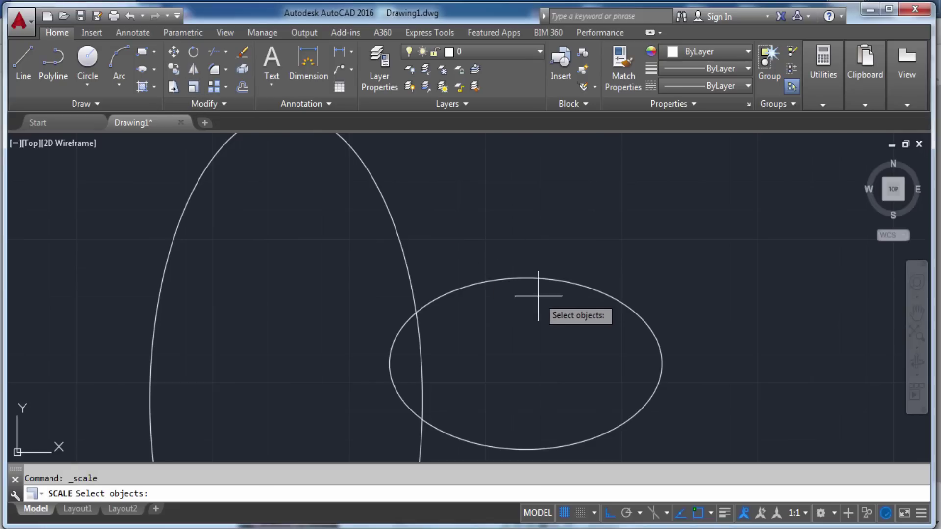
pyautogui.click(498, 235)
pyautogui.press('Return')
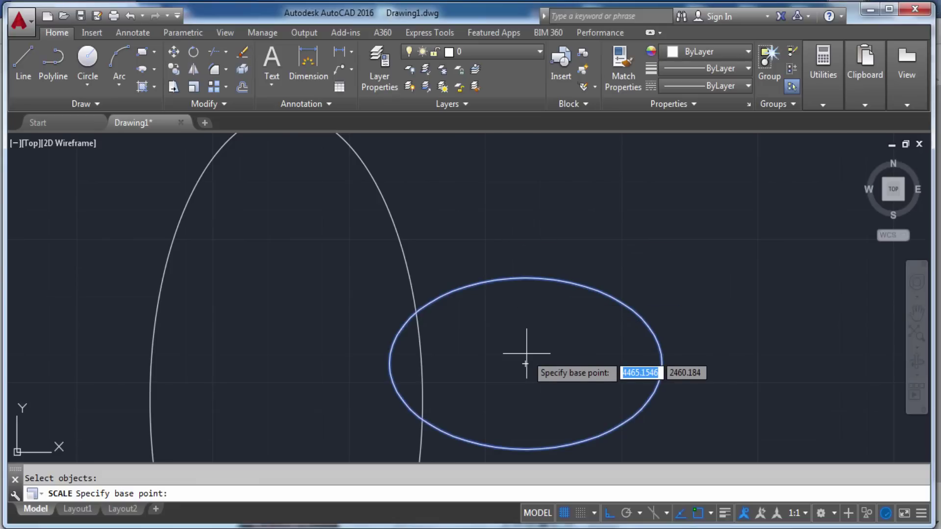
pyautogui.click(526, 360)
pyautogui.write('0.3333333')
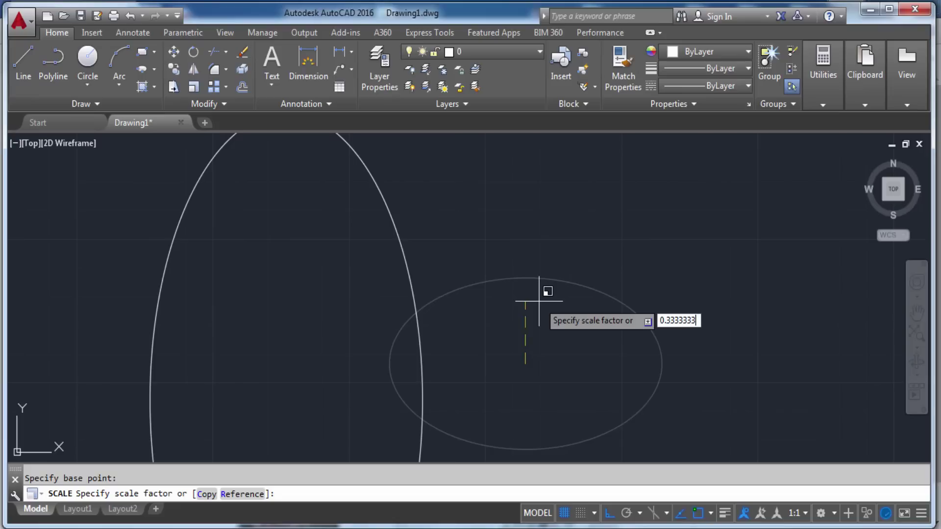
pyautogui.press('Return')
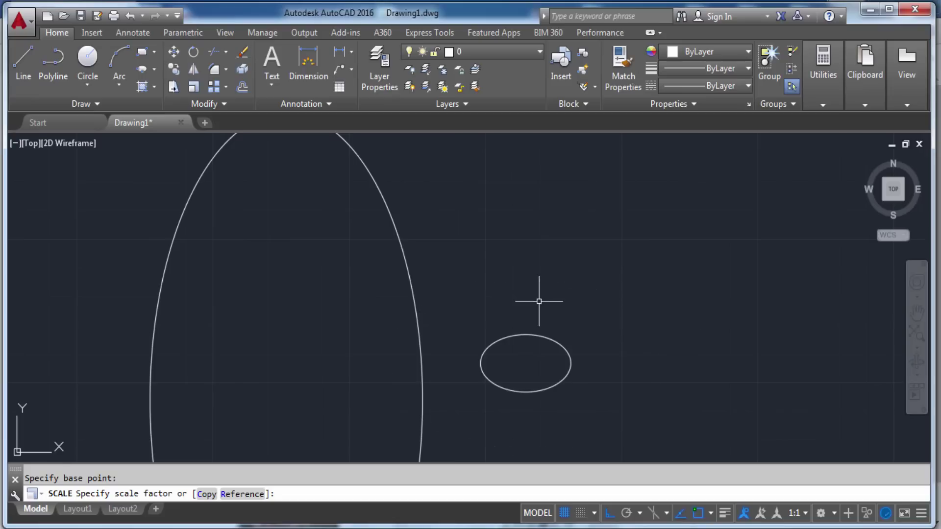
# - Pan and zoom to locate the shrunken ellipse, window-selecting it and clearing the selection
pyautogui.scroll(5, 533, 333)
pyautogui.click(534, 324)
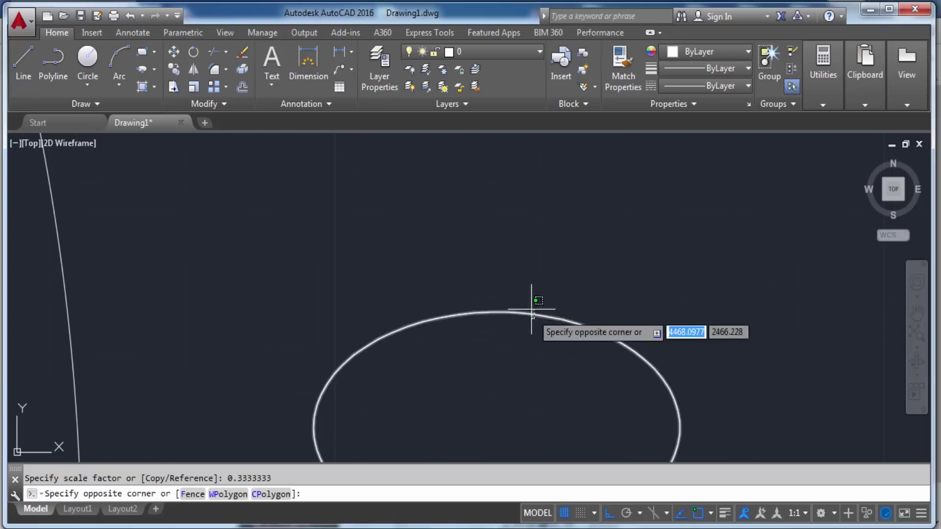
pyautogui.click(535, 301)
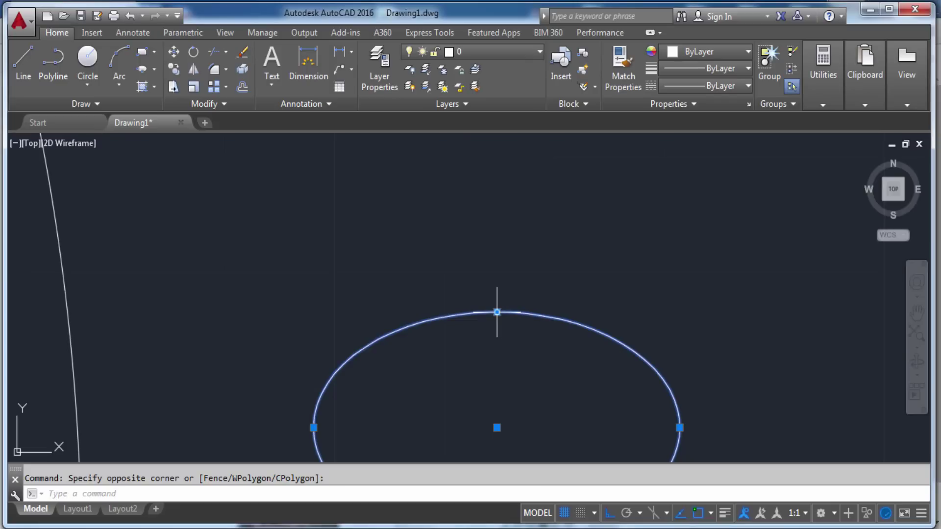
pyautogui.moveTo(497, 312); pyautogui.dragTo(536, 294, button='middle')
pyautogui.scroll(-4, 536, 290)
pyautogui.scroll(4, 541, 294)
pyautogui.scroll(-4, 539, 306)
pyautogui.press('Escape')
pyautogui.scroll(-2, 549, 338)
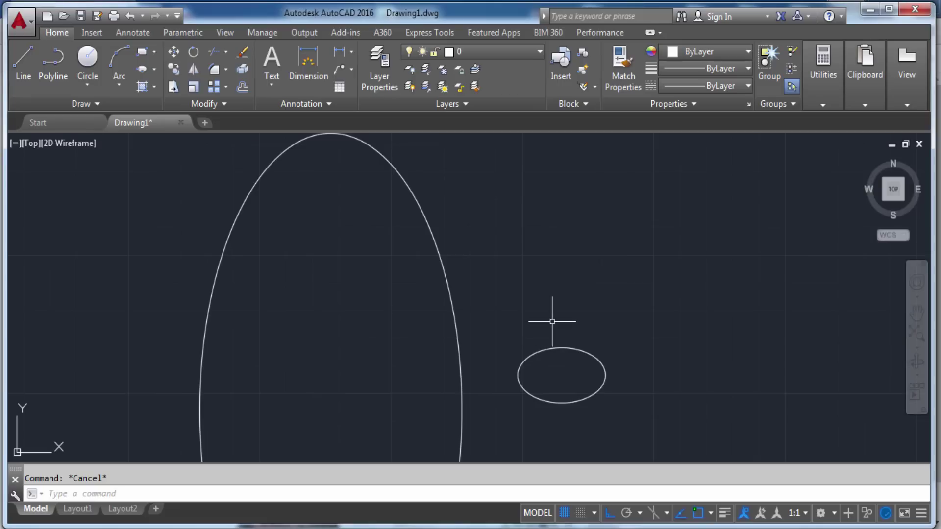
pyautogui.click(555, 352)
pyautogui.click(510, 319)
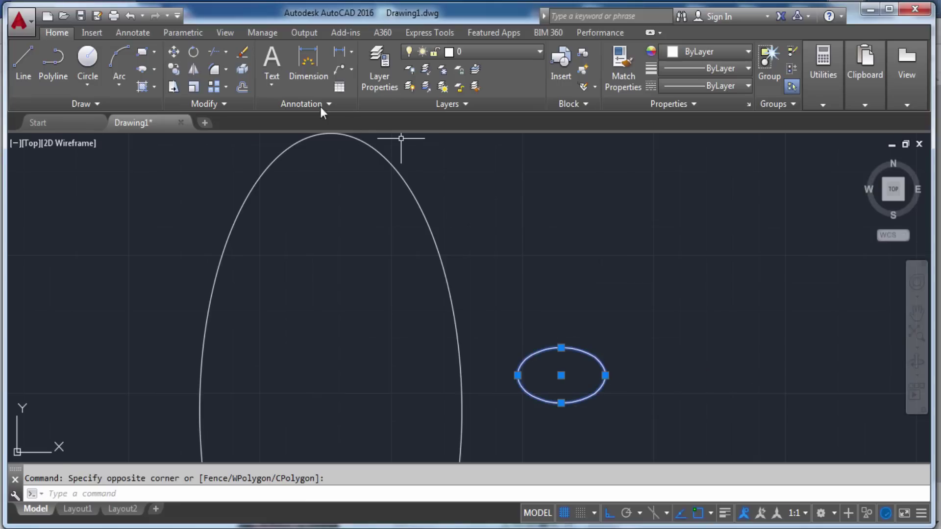
pyautogui.press('Escape')
# - Scale the small ellipse by a factor of 2 about its centre
pyautogui.click(195, 87)
pyautogui.click(543, 351)
pyautogui.click(519, 327)
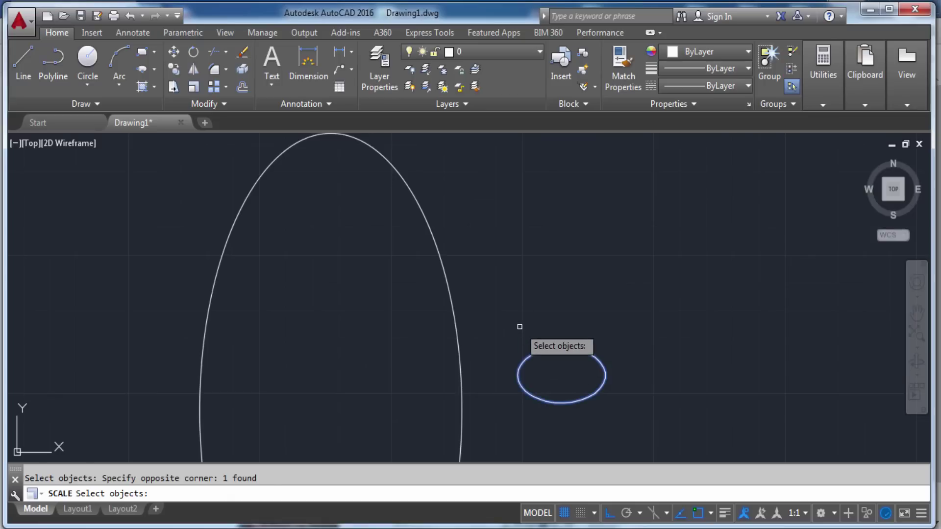
pyautogui.press('Return')
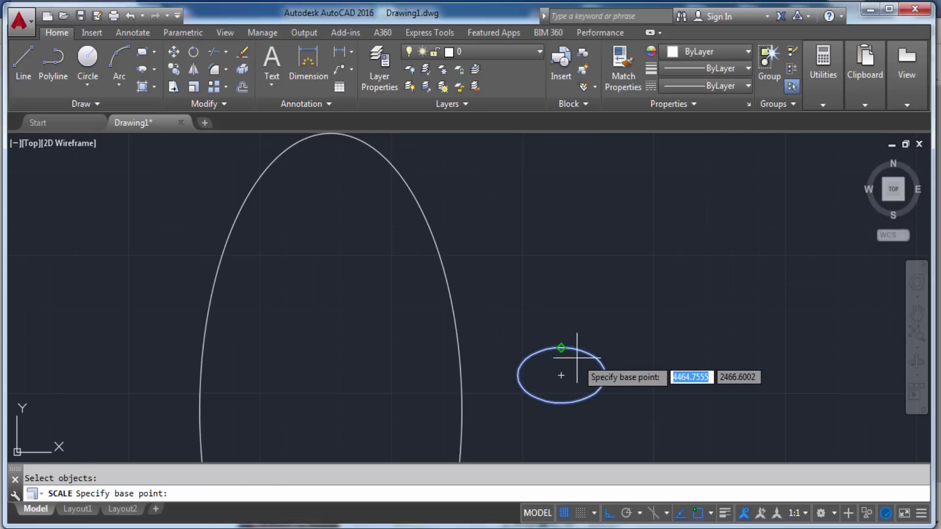
pyautogui.click(561, 376)
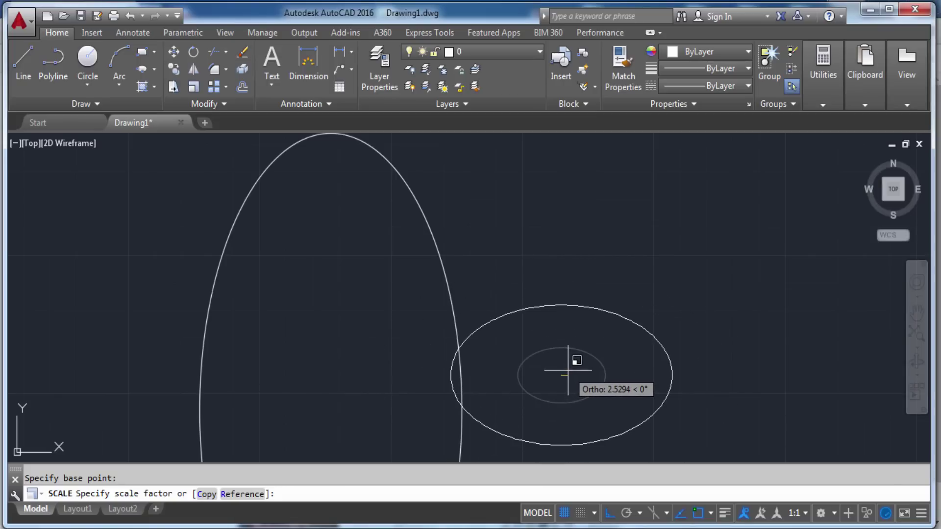
pyautogui.write('2')
pyautogui.press('Return')
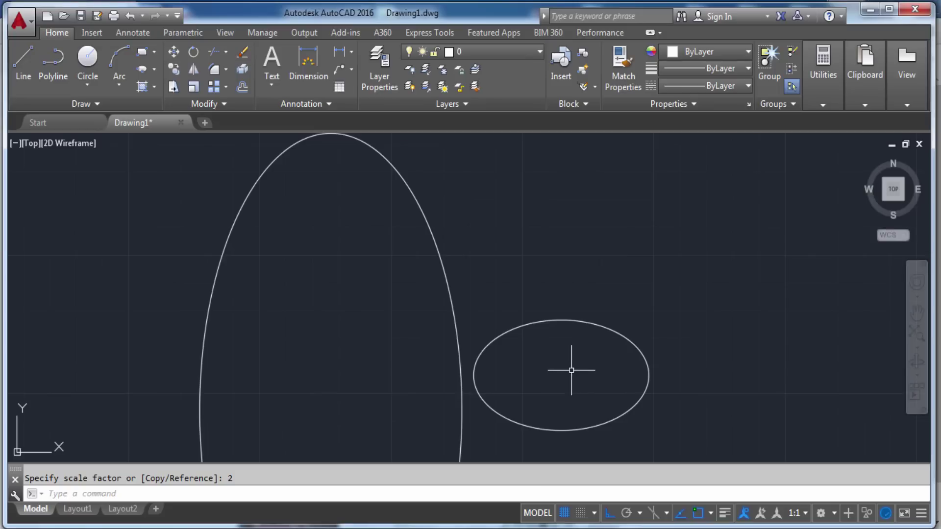
# - Zoom out and pan to clear space to the right of the ellipses
pyautogui.scroll(-4, 651, 294)
pyautogui.moveTo(347, 342)
pyautogui.mouseDown(button='middle')
pyautogui.moveTo(691, 205)
pyautogui.moveTo(600, 244)
pyautogui.mouseUp(button='middle')
pyautogui.scroll(-5, 546, 253)
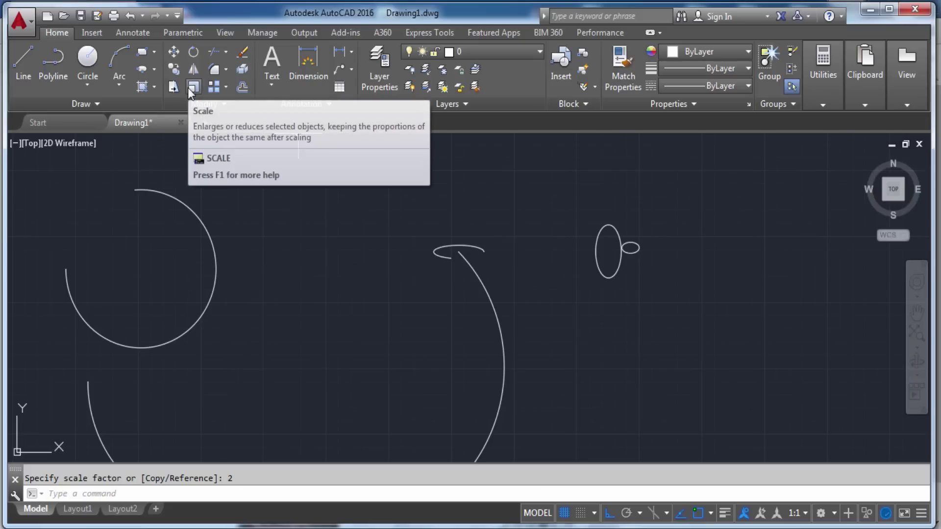
pyautogui.moveTo(189, 168); pyautogui.dragTo(292, 173, button='middle')
pyautogui.scroll(-2, 299, 196)
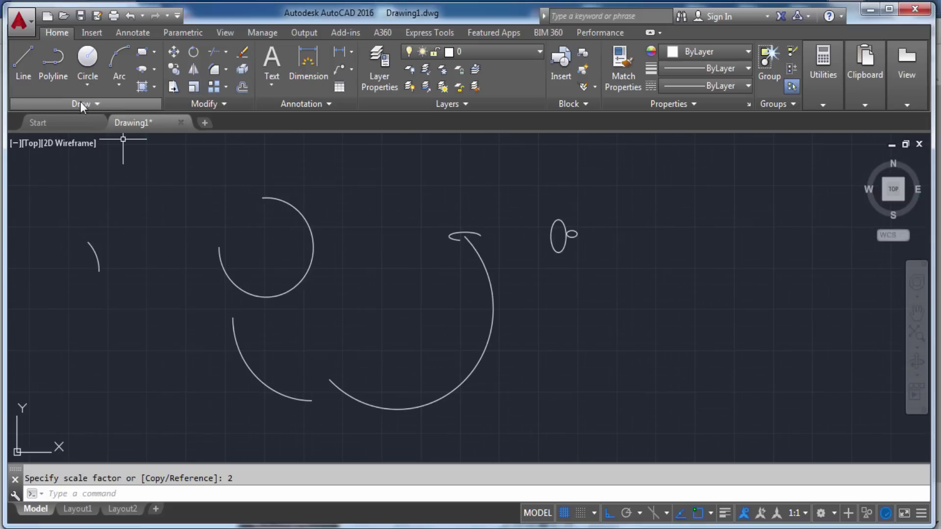
# - Draw a closed stepped polyline outline with a rectangular notch in its right side
pyautogui.click(53, 63)
pyautogui.moveTo(472, 211); pyautogui.dragTo(311, 252, button='middle')
pyautogui.click(474, 223)
pyautogui.click(476, 353)
pyautogui.click(695, 353)
pyautogui.click(695, 311)
pyautogui.click(565, 310)
pyautogui.click(565, 268)
pyautogui.click(645, 268)
pyautogui.click(645, 219)
pyautogui.click(524, 219)
pyautogui.click(524, 189)
pyautogui.click(474, 200)
pyautogui.press('Return')
# - Pan to frame the new outline and window-select it
pyautogui.scroll(2, 706, 286)
pyautogui.moveTo(520, 330); pyautogui.dragTo(600, 347, button='middle')
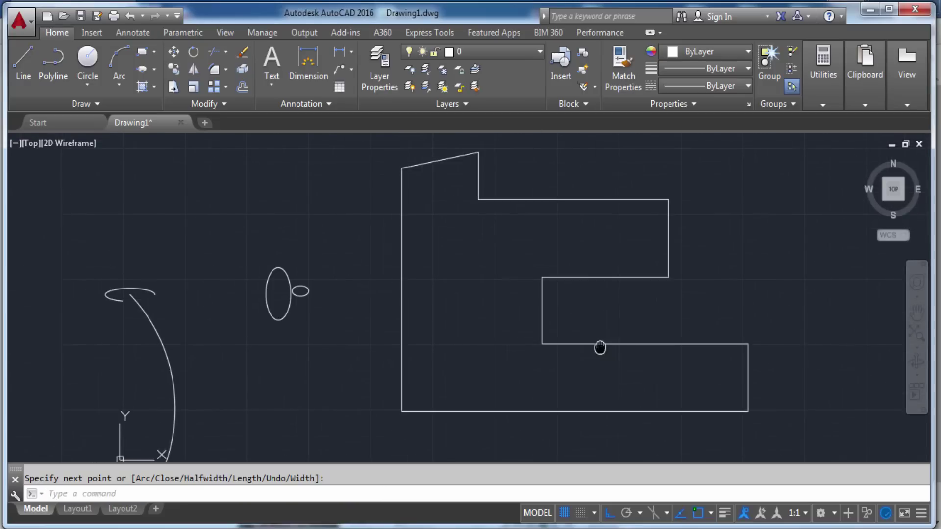
pyautogui.moveTo(691, 317)
pyautogui.mouseDown(button='middle')
pyautogui.moveTo(530, 283)
pyautogui.moveTo(550, 290)
pyautogui.mouseUp(button='middle')
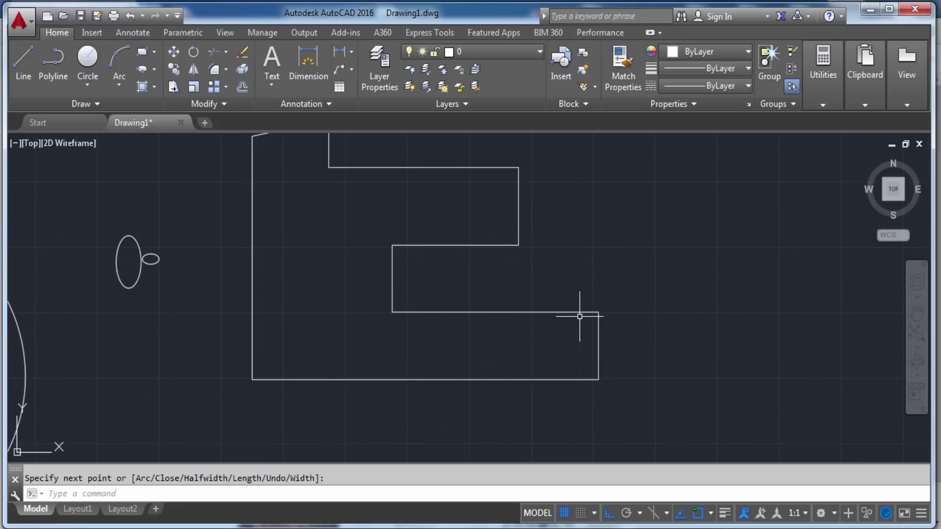
pyautogui.click(602, 341)
pyautogui.click(604, 320)
pyautogui.moveTo(598, 313)
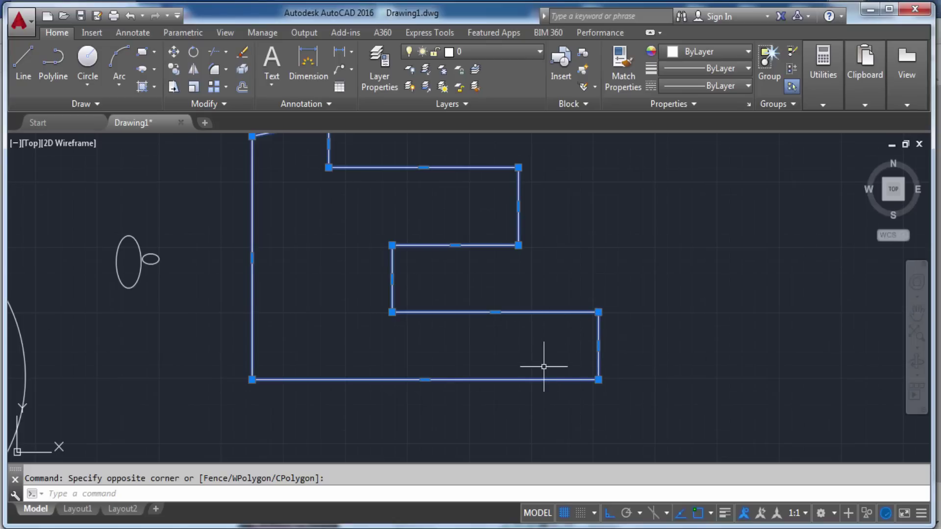
pyautogui.press('Escape')
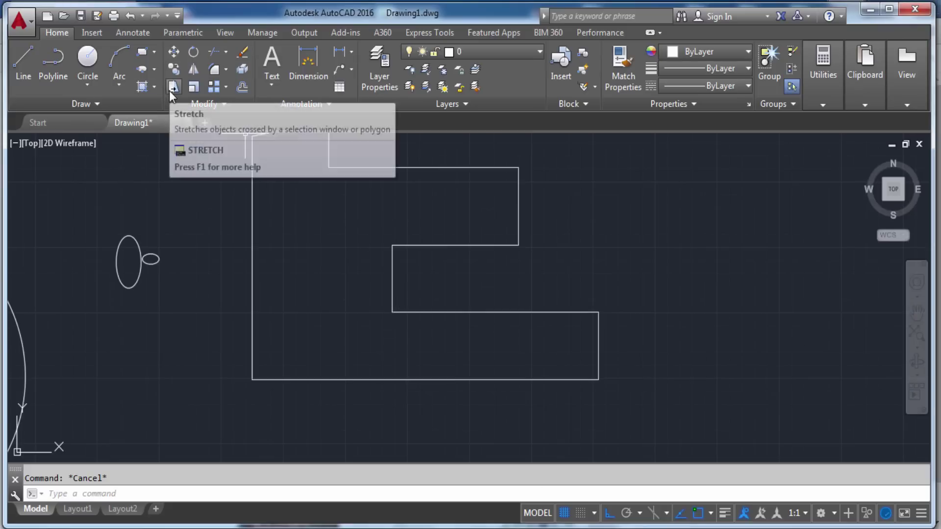
pyautogui.moveTo(173, 86)
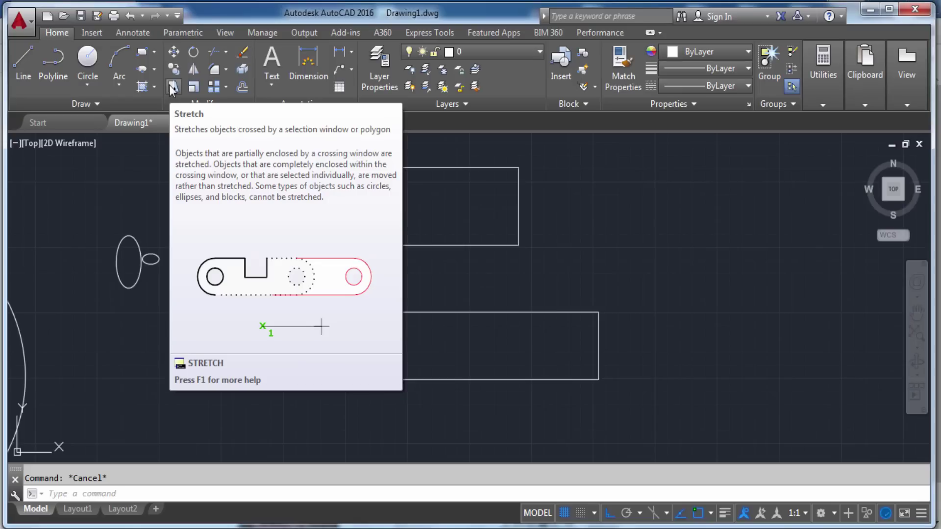
# - Start STRETCH and crossing-window the outline, panning to frame it
pyautogui.click(172, 88)
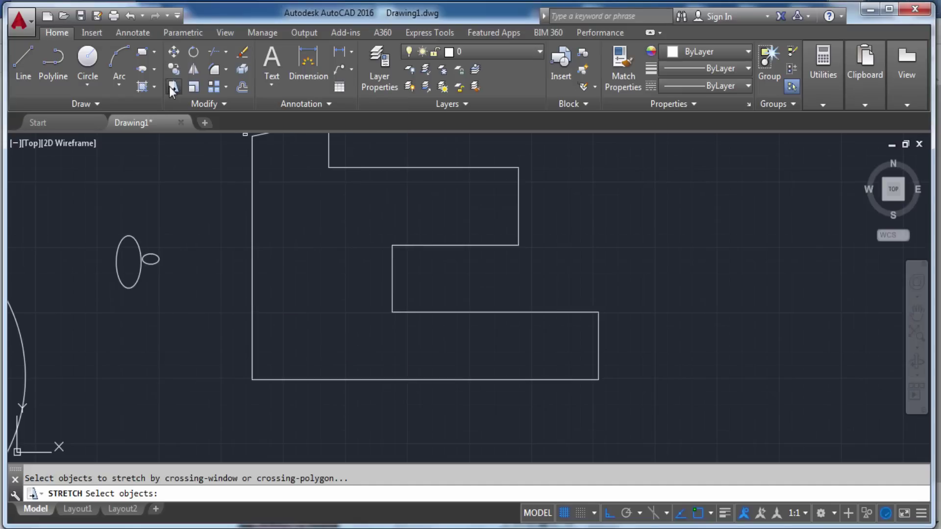
pyautogui.moveTo(549, 246); pyautogui.dragTo(540, 244, button='middle')
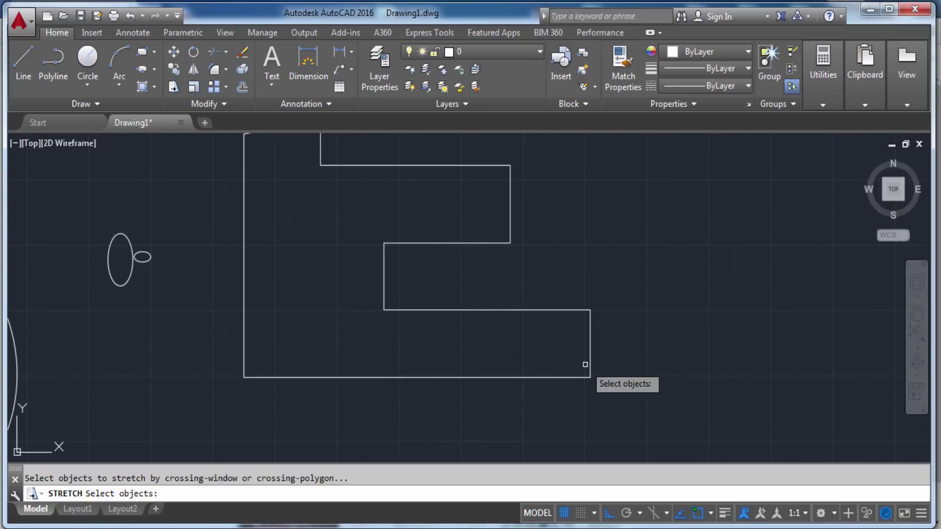
pyautogui.scroll(-2, 585, 365)
pyautogui.scroll(2, 588, 387)
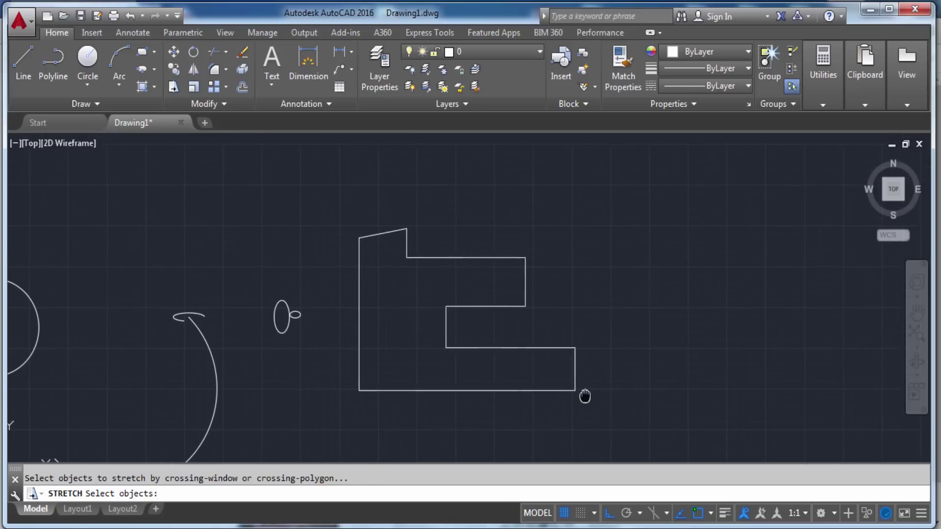
pyautogui.click(595, 403)
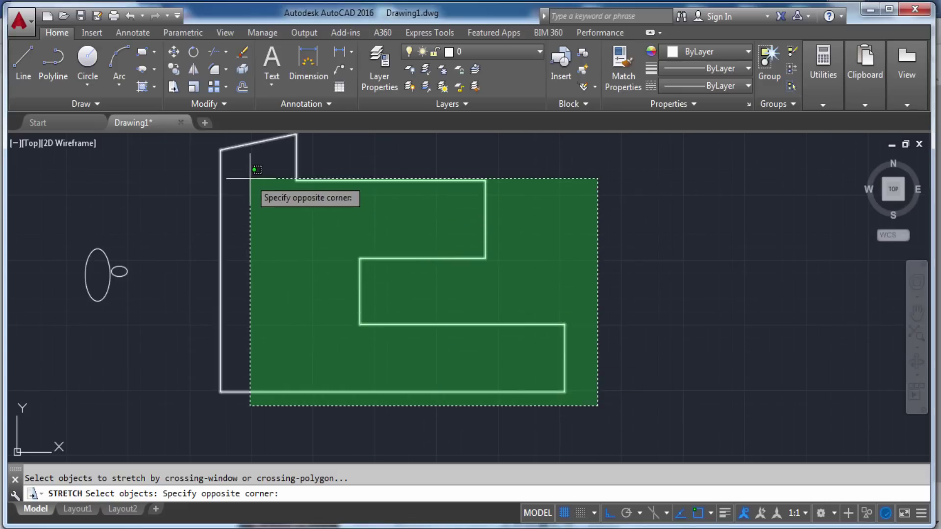
pyautogui.click(684, 291)
pyautogui.scroll(2, 582, 377)
pyautogui.moveTo(582, 376); pyautogui.dragTo(653, 357, button='middle')
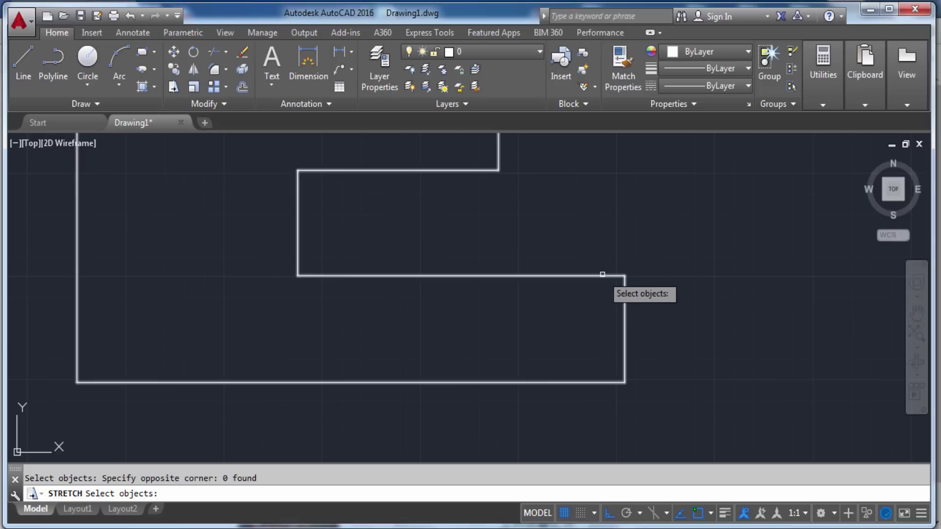
pyautogui.click(755, 311)
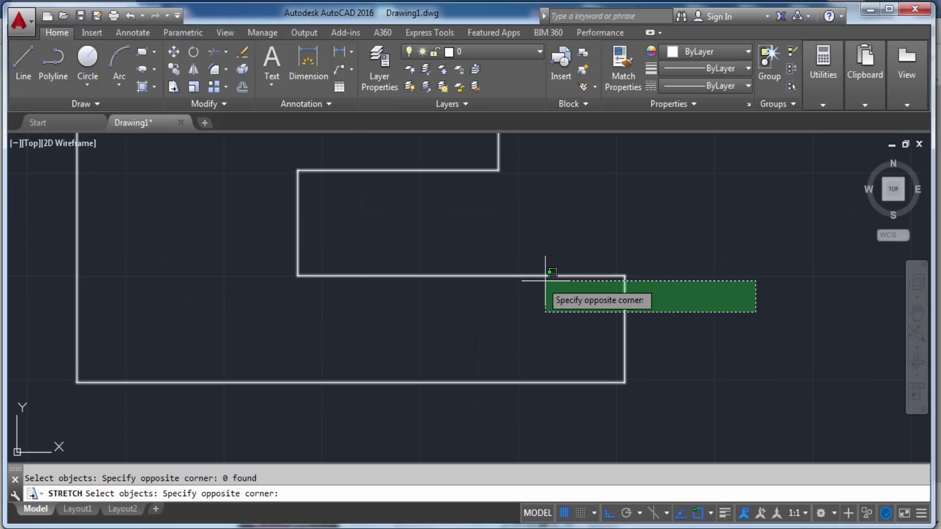
pyautogui.click(229, 224)
# - Crossing-select the middle edge and stretch it down 59 units from its midpoint
pyautogui.click(686, 323)
pyautogui.click(260, 206)
pyautogui.click(686, 323)
pyautogui.click(272, 245)
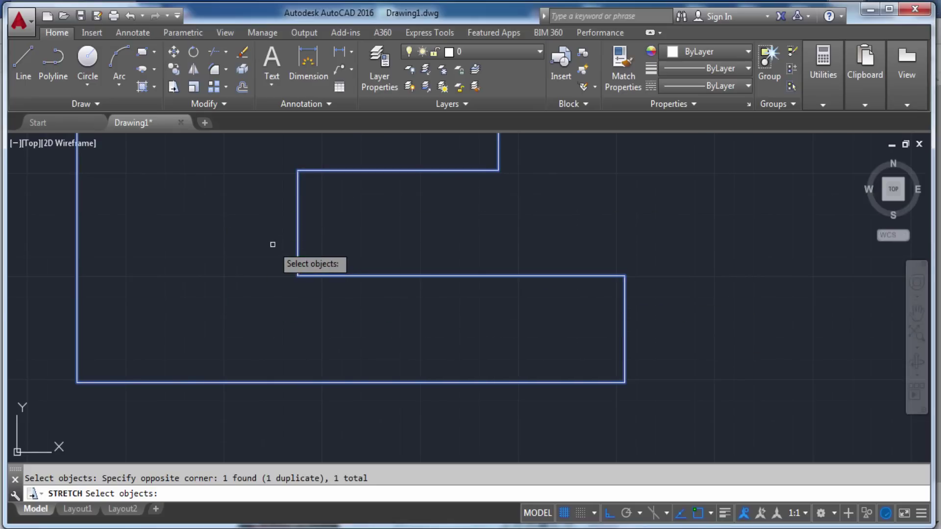
pyautogui.press('Return')
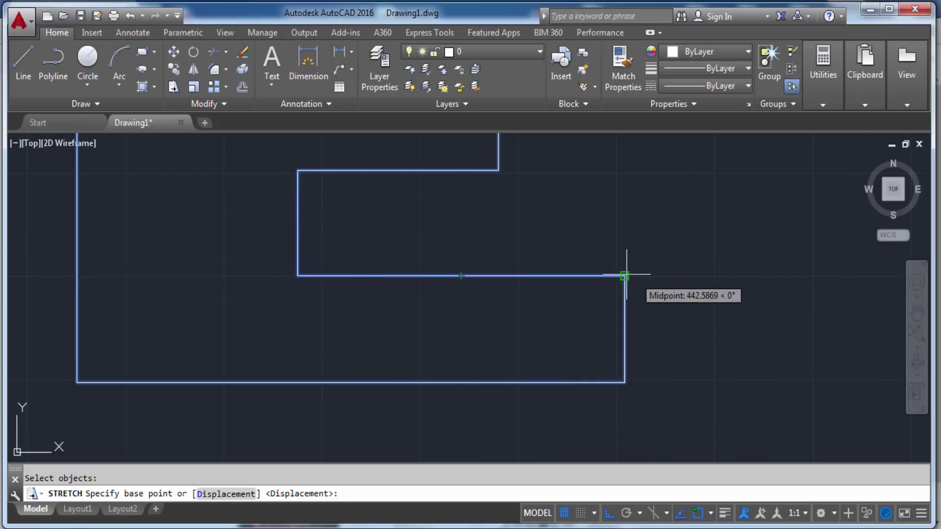
pyautogui.click(460, 276)
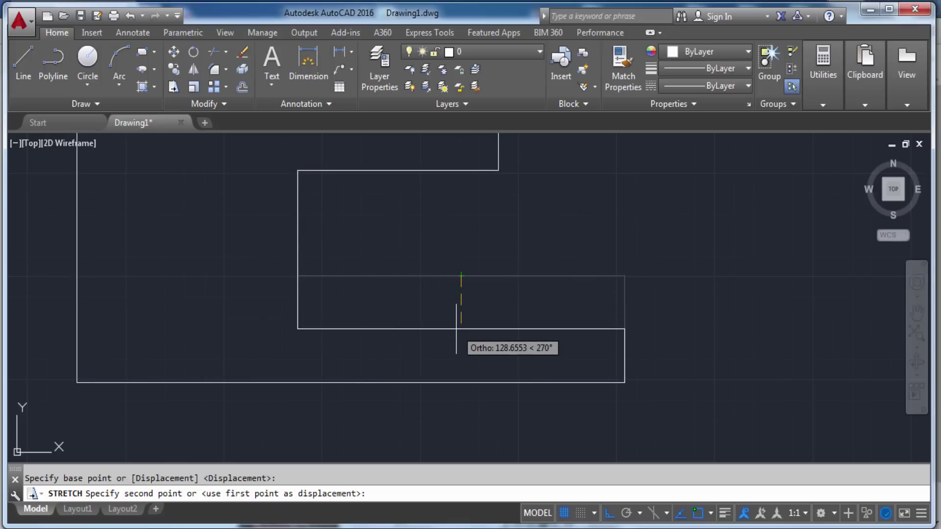
pyautogui.write('59')
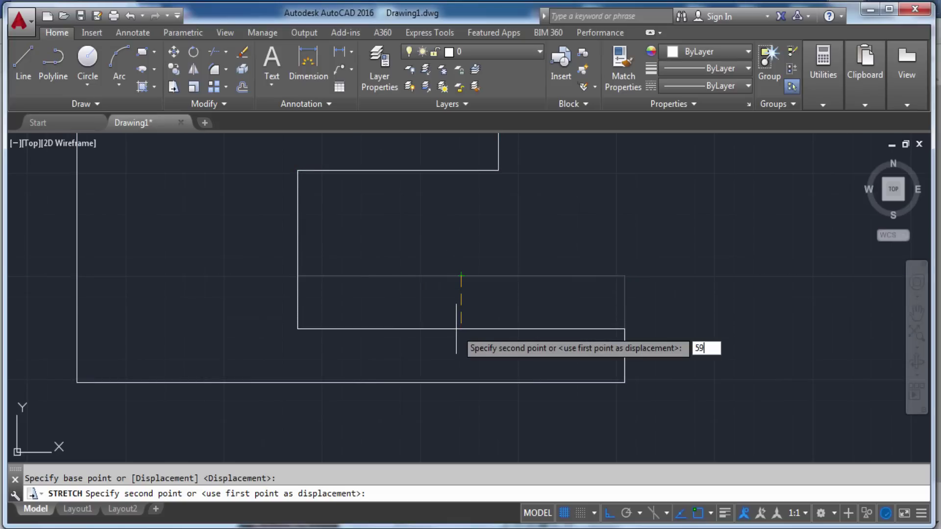
pyautogui.press('Return')
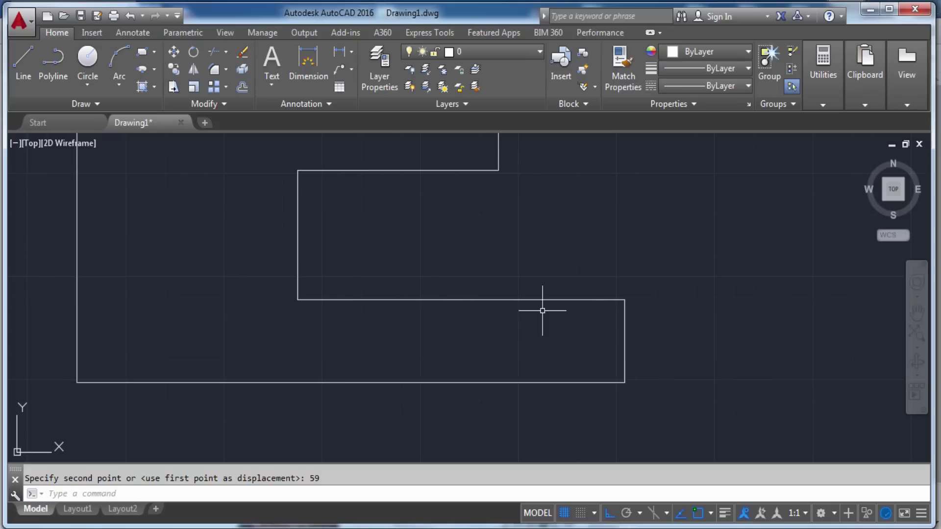
# - Stretch the outline's middle edge again by 59 units, then pan to show the whole drawing
pyautogui.click(173, 87)
pyautogui.click(650, 327)
pyautogui.click(509, 268)
pyautogui.press('Return')
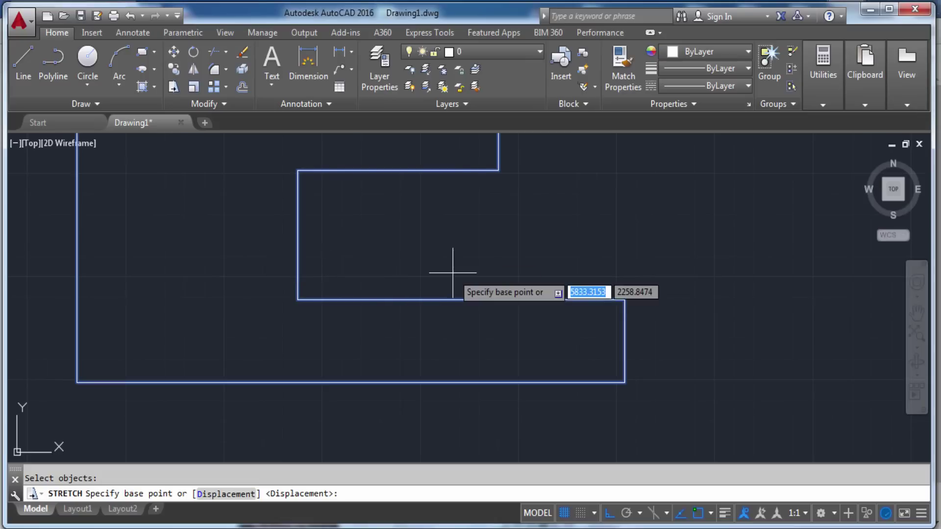
pyautogui.click(461, 300)
pyautogui.write('59')
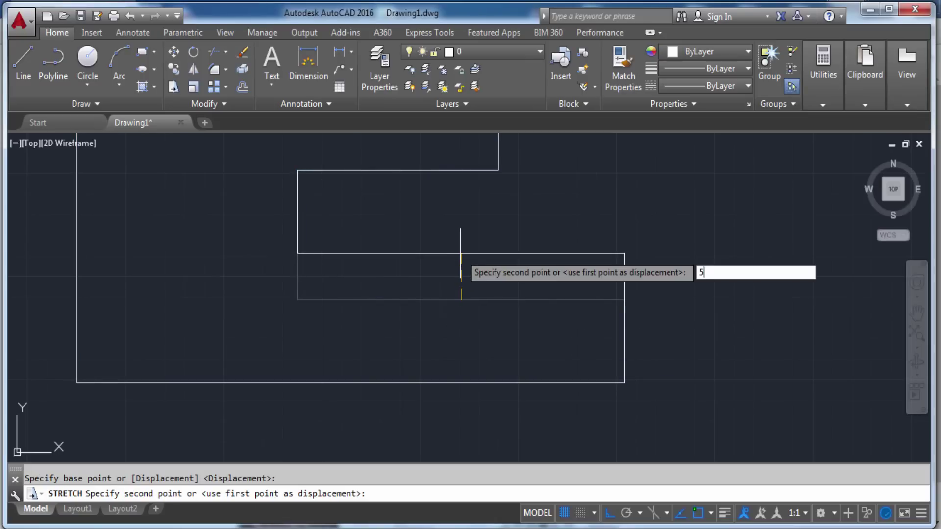
pyautogui.press('Return')
pyautogui.scroll(-4, 460, 253)
pyautogui.moveTo(466, 279); pyautogui.dragTo(481, 289, button='middle')
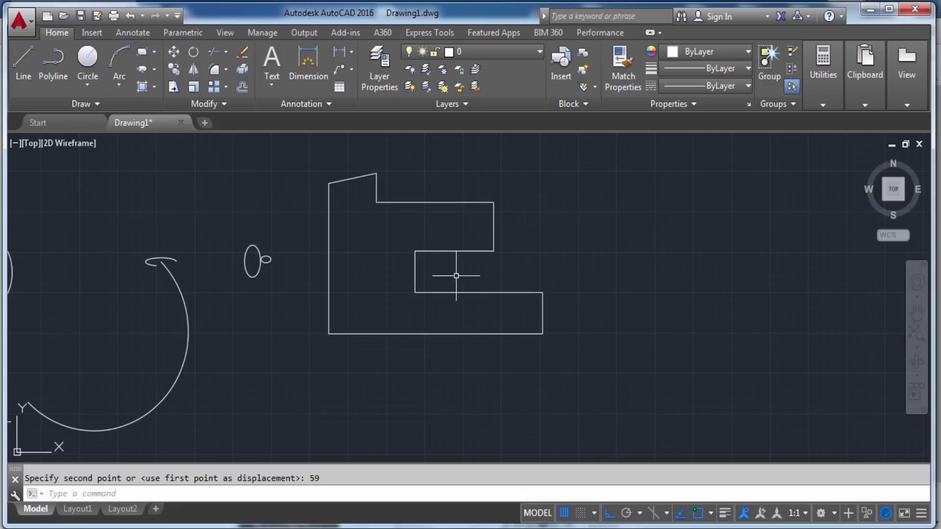
pyautogui.click(172, 88)
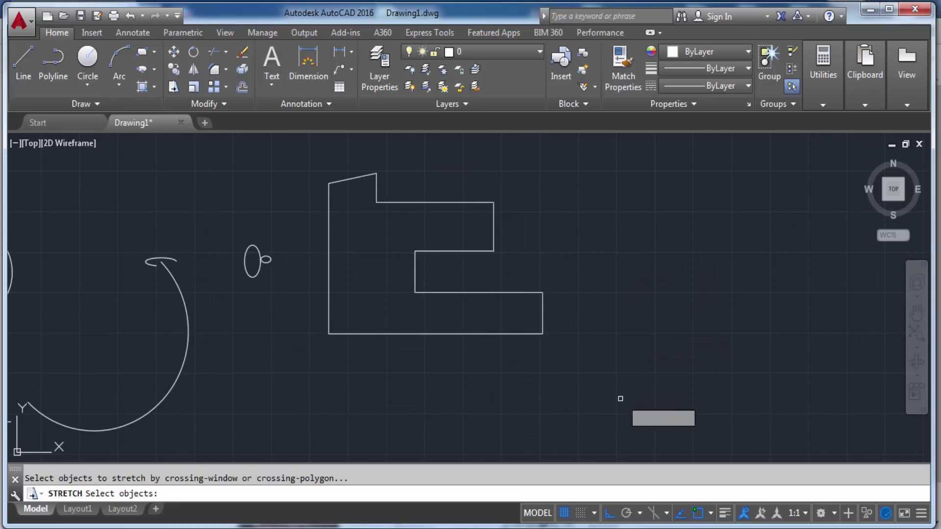
# - Crossing-select the outline's right part and stretch it 50 units left from the notch midpoint
pyautogui.click(607, 390)
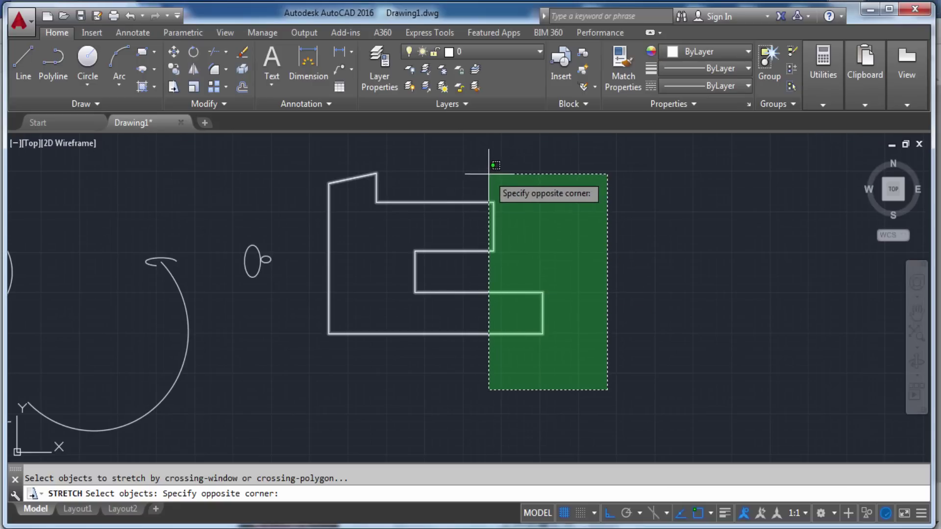
pyautogui.scroll(2, 528, 299)
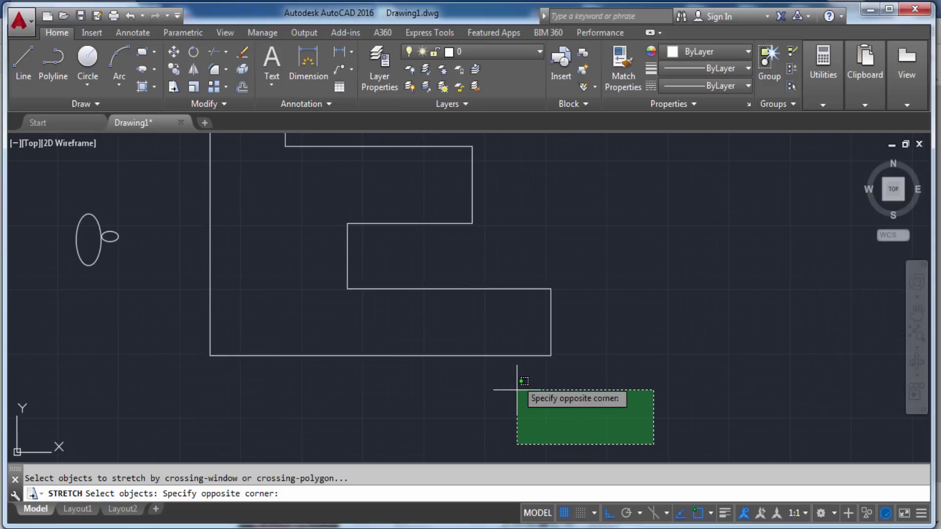
pyautogui.moveTo(460, 152); pyautogui.dragTo(476, 214, button='middle')
pyautogui.click(452, 164)
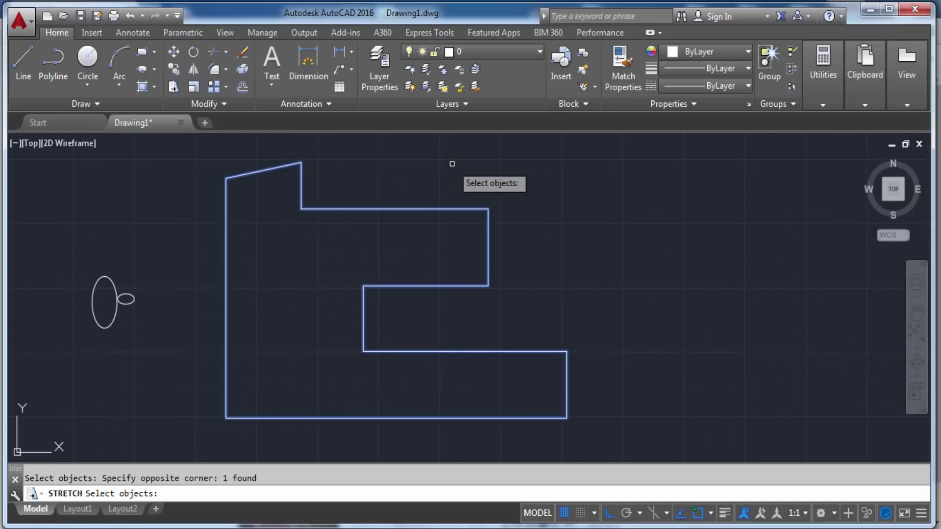
pyautogui.scroll(-3, 452, 164)
pyautogui.press('Return')
pyautogui.scroll(3, 500, 269)
pyautogui.moveTo(499, 270); pyautogui.dragTo(502, 355, button='middle')
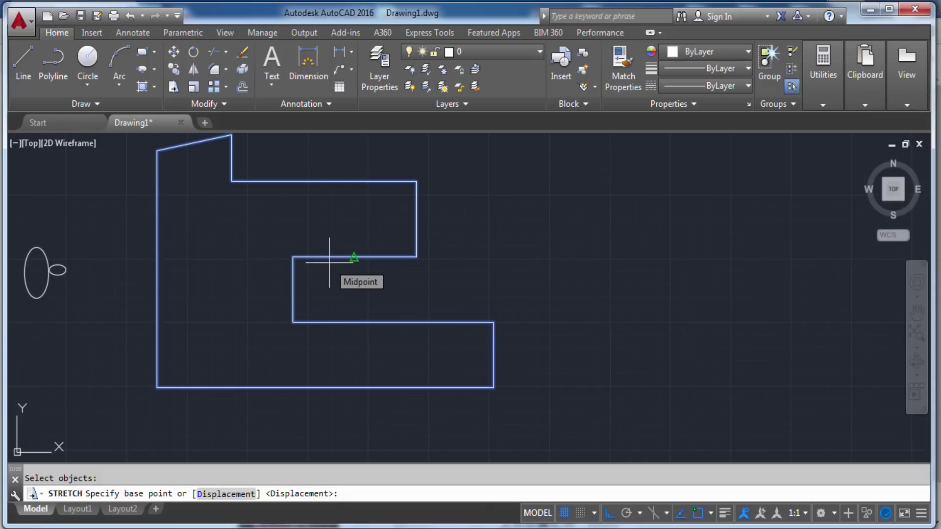
pyautogui.click(750, 284)
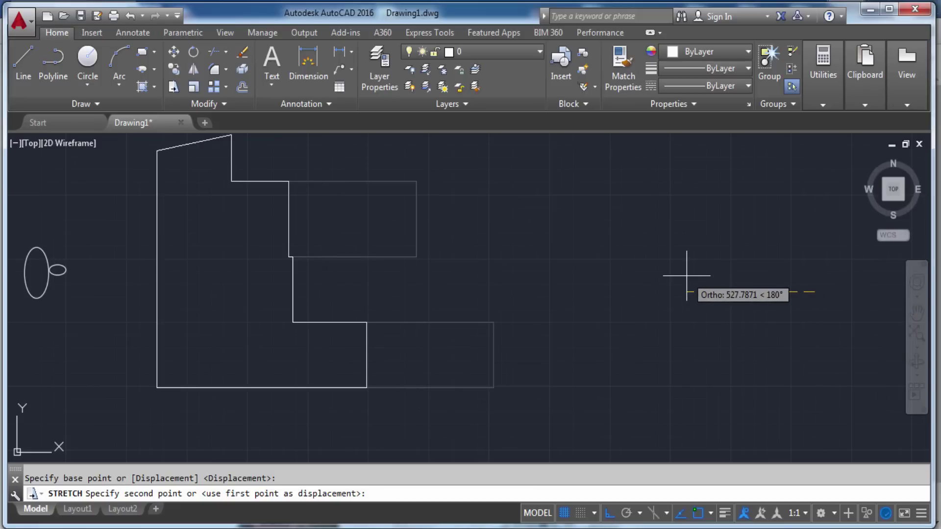
pyautogui.write('50')
pyautogui.press('Return')
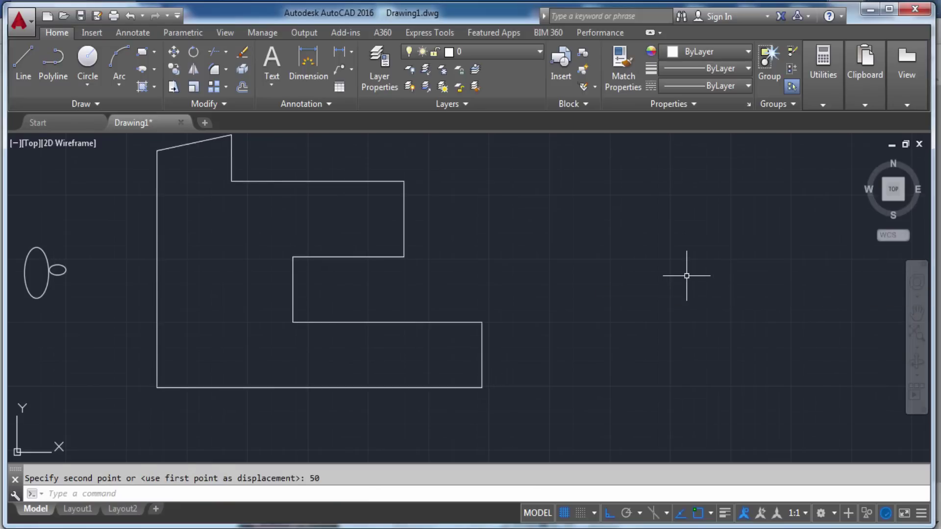
pyautogui.moveTo(290, 273); pyautogui.dragTo(402, 362, button='middle')
pyautogui.scroll(5, 300, 235)
pyautogui.scroll(-2, 311, 256)
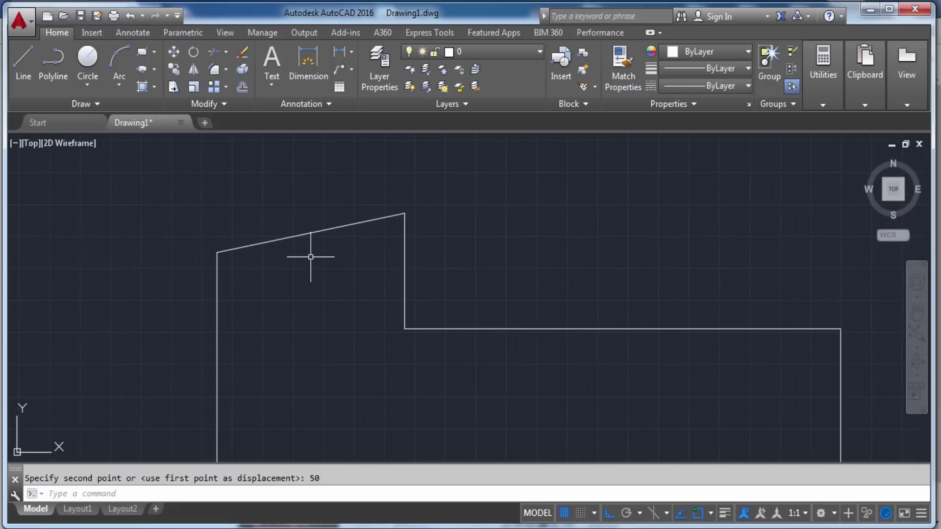
# - Begin scaling the outline with window selections and a base point, then cancel the scale
pyautogui.click(196, 89)
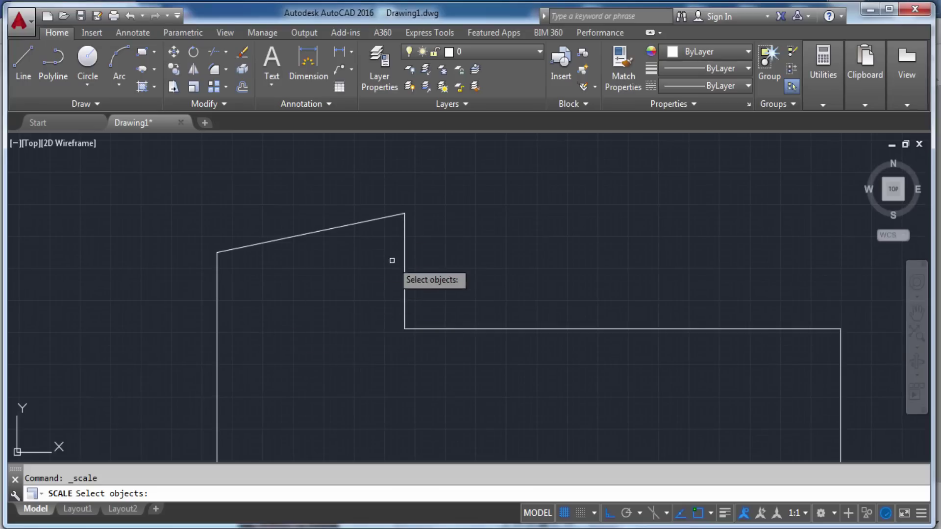
pyautogui.click(488, 257)
pyautogui.click(132, 194)
pyautogui.moveTo(273, 204); pyautogui.dragTo(277, 216, button='middle')
pyautogui.click(463, 307)
pyautogui.click(184, 215)
pyautogui.press('Return')
pyautogui.click(481, 243)
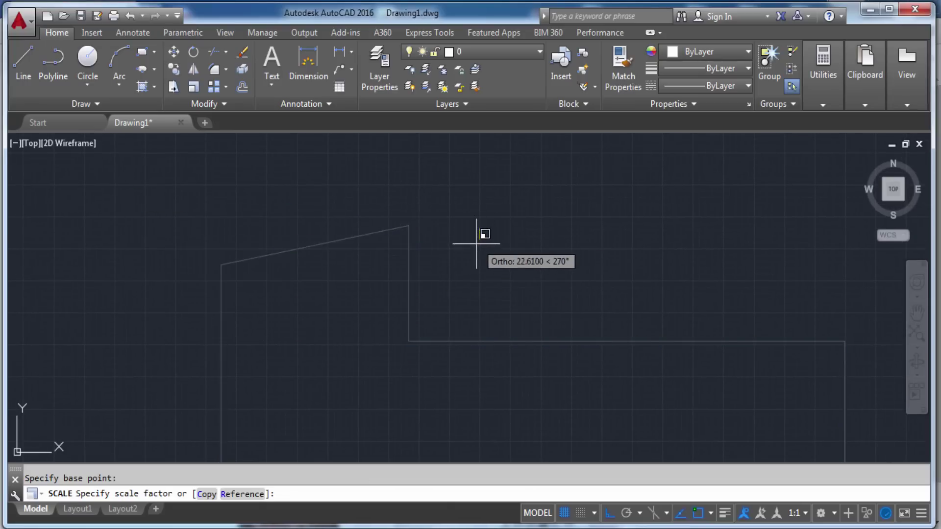
pyautogui.press('Escape')
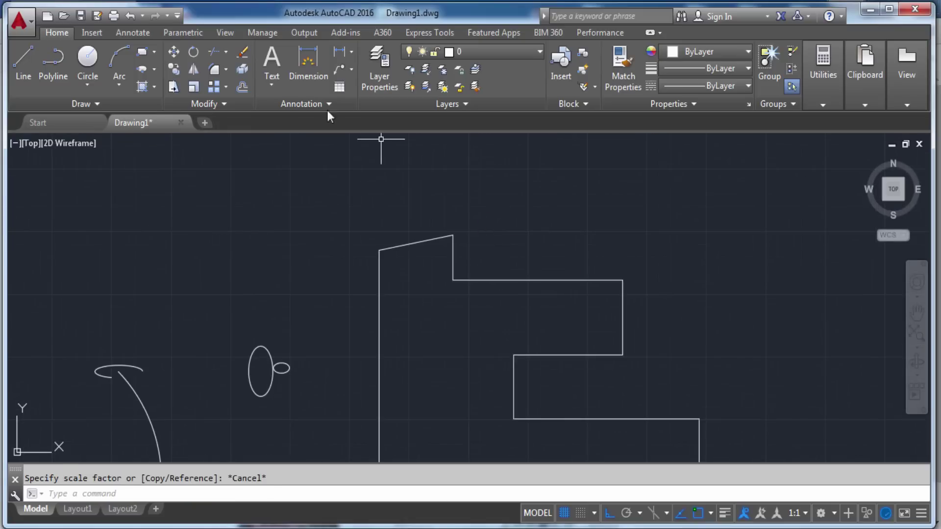
# - Start a stretch on part of the outline, pick a base point, then cancel it
pyautogui.click(175, 82)
pyautogui.click(484, 245)
pyautogui.click(375, 194)
pyautogui.press('Return')
pyautogui.click(345, 183)
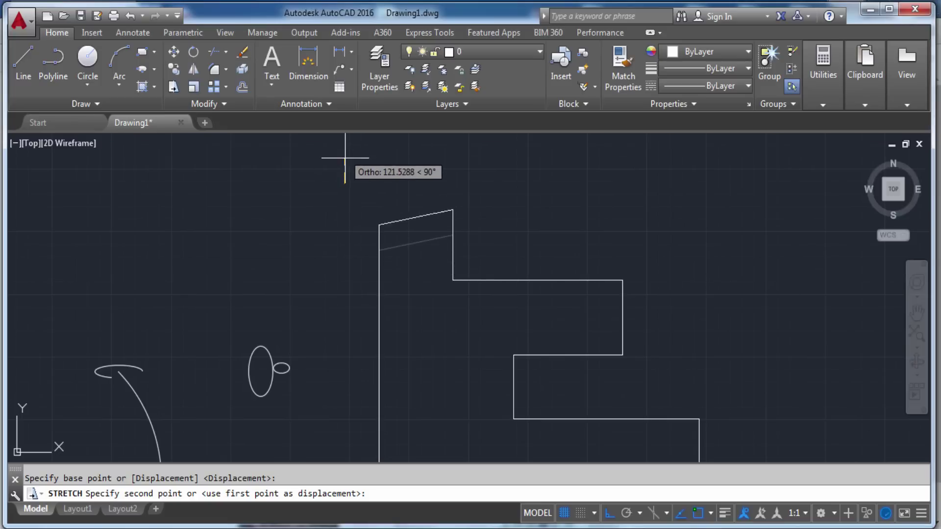
pyautogui.press('Escape')
# - Try stretching the sloped top edge from its top-left corner, then cancel again
pyautogui.click(174, 82)
pyautogui.click(472, 245)
pyautogui.scroll(4, 402, 187)
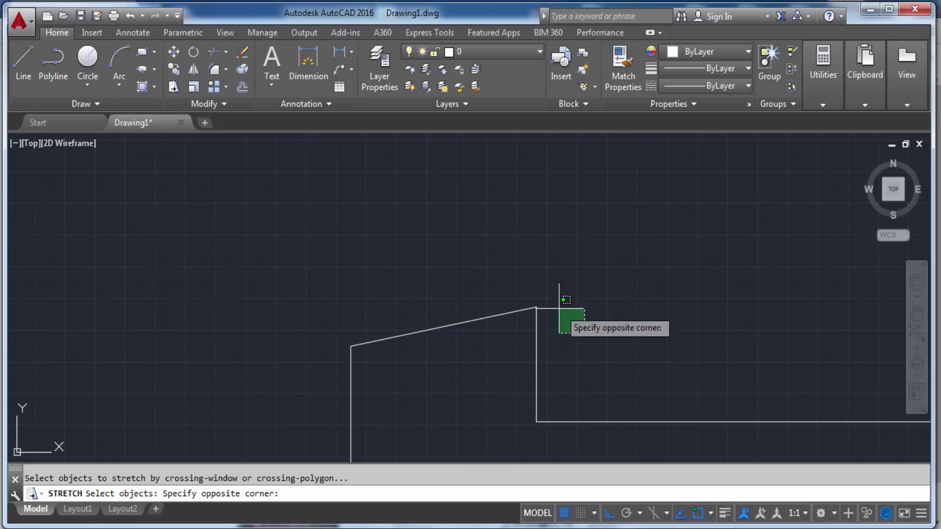
pyautogui.click(340, 254)
pyautogui.press('Return')
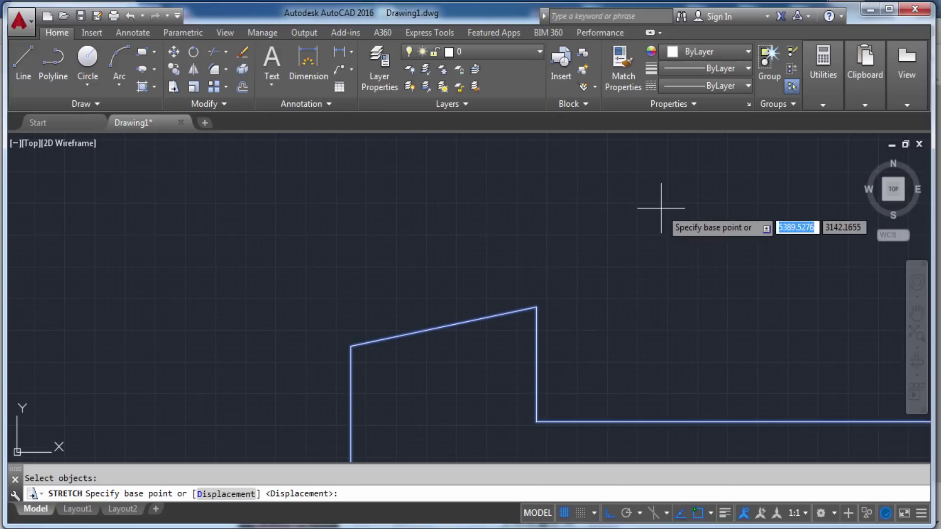
pyautogui.click(657, 177)
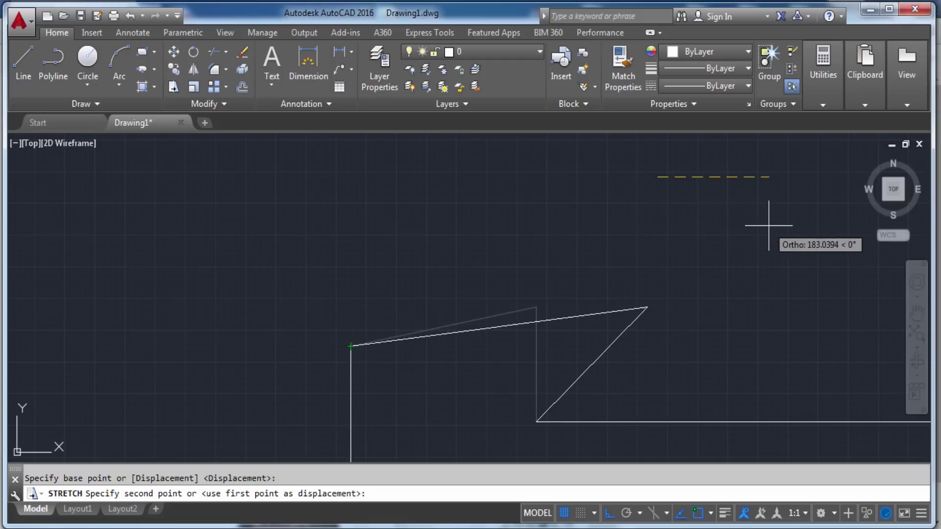
pyautogui.scroll(-2, 762, 216)
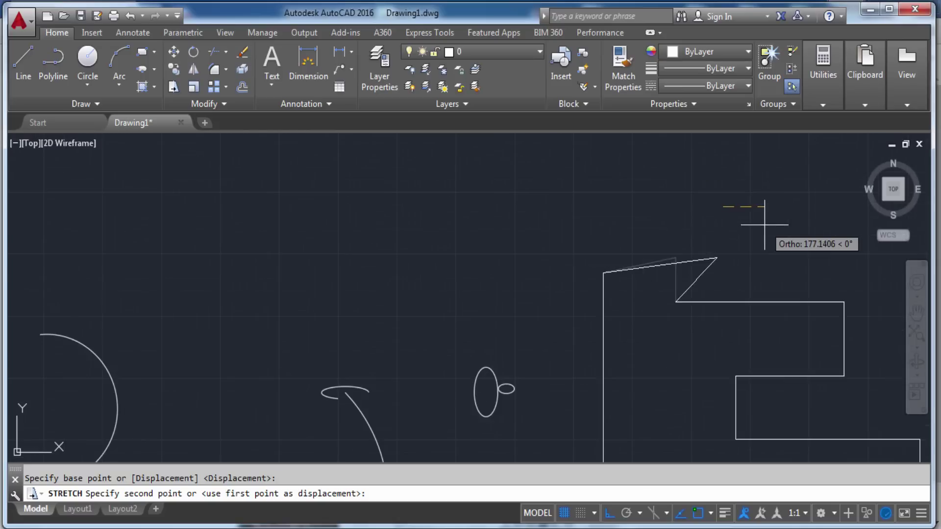
pyautogui.press('Escape')
# - Recentre the view and select the outline to show its grips
pyautogui.scroll(3, 724, 304)
pyautogui.scroll(-1, 610, 266)
pyautogui.scroll(2, 608, 272)
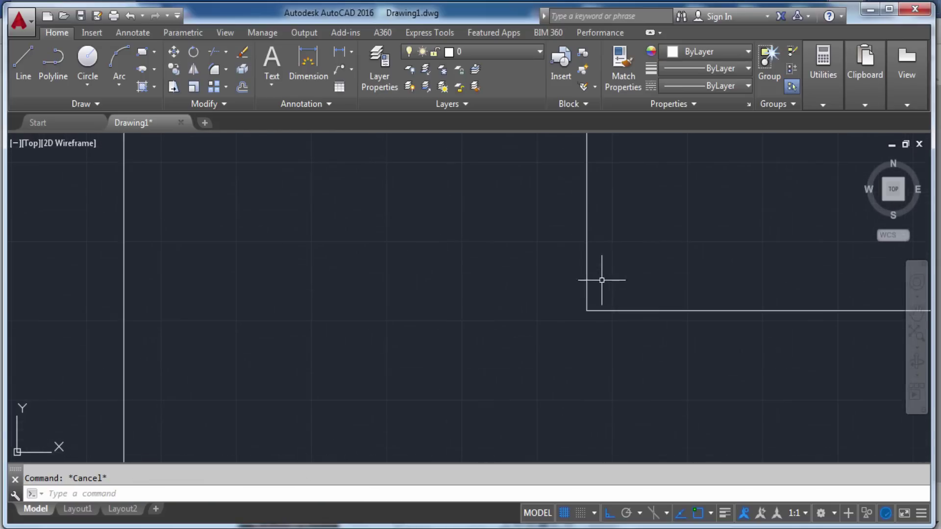
pyautogui.scroll(-2, 584, 312)
pyautogui.scroll(-4, 574, 309)
pyautogui.scroll(-2, 574, 310)
pyautogui.moveTo(602, 332)
pyautogui.mouseDown(button='middle')
pyautogui.moveTo(539, 244)
pyautogui.moveTo(546, 299)
pyautogui.mouseUp(button='middle')
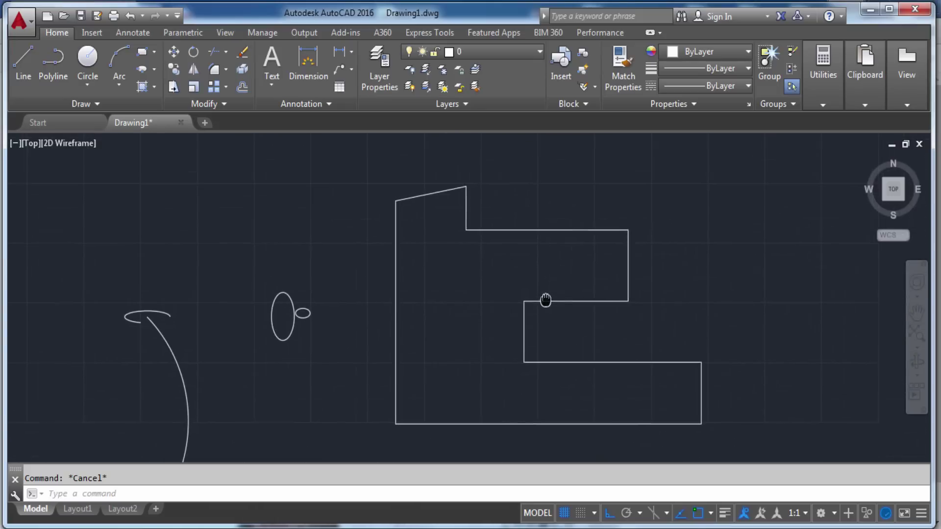
pyautogui.click(598, 365)
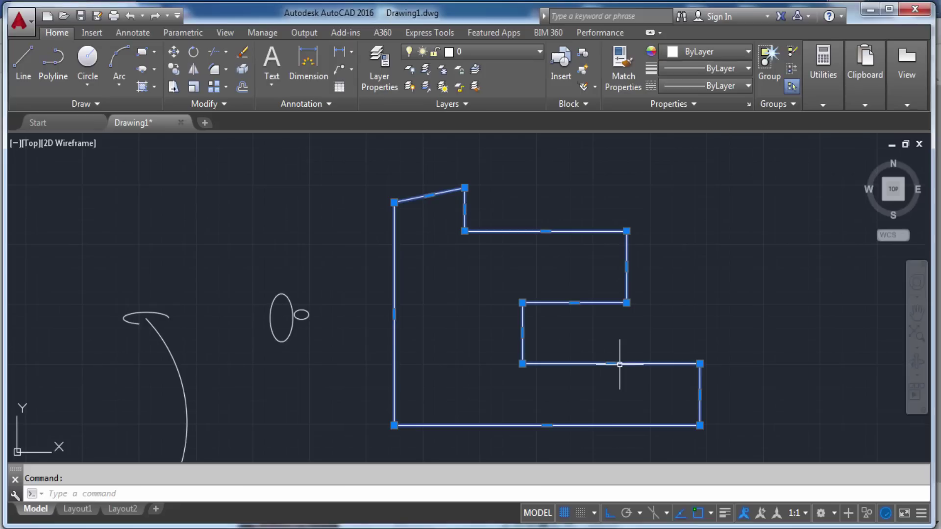
# - Push the upper arm's right edge 200 units right using its midpoint grip
pyautogui.scroll(4, 657, 254)
pyautogui.scroll(-2, 637, 245)
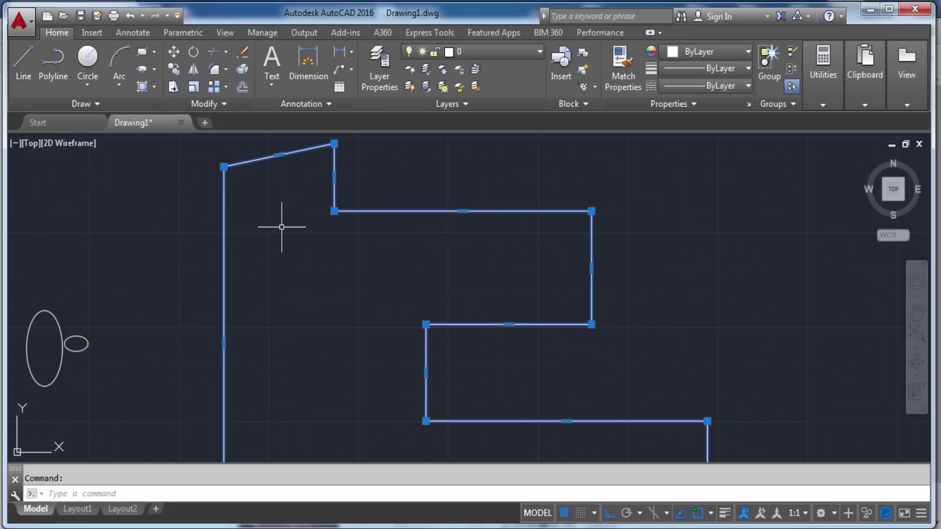
pyautogui.moveTo(548, 200); pyautogui.dragTo(450, 216, button='middle')
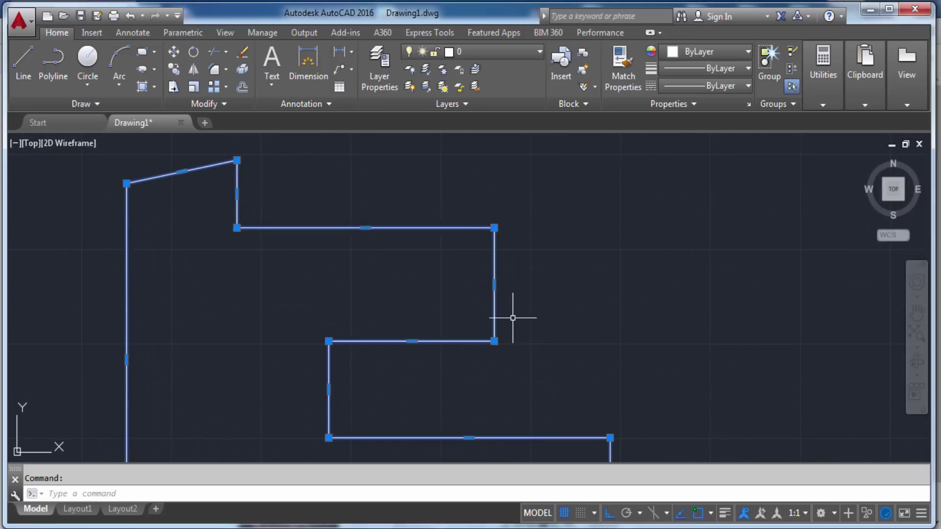
pyautogui.click(494, 285)
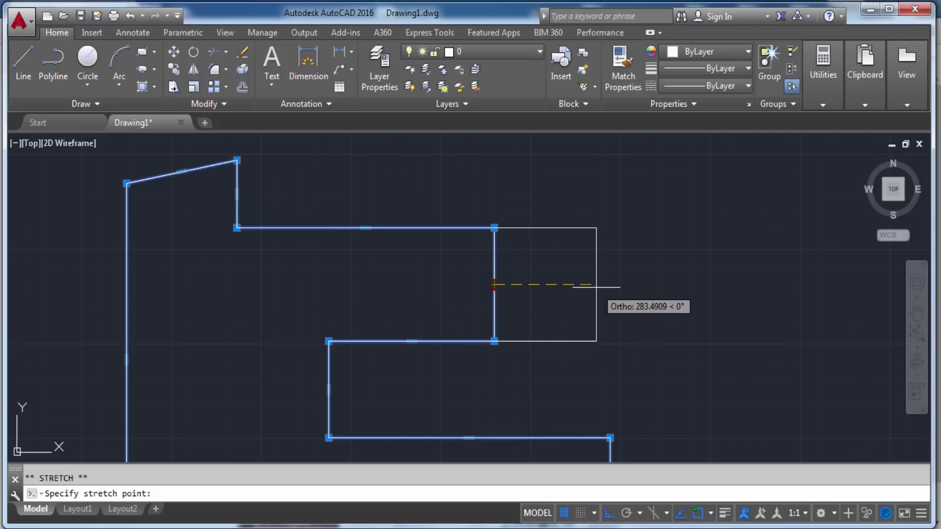
pyautogui.write('200')
pyautogui.press('Return')
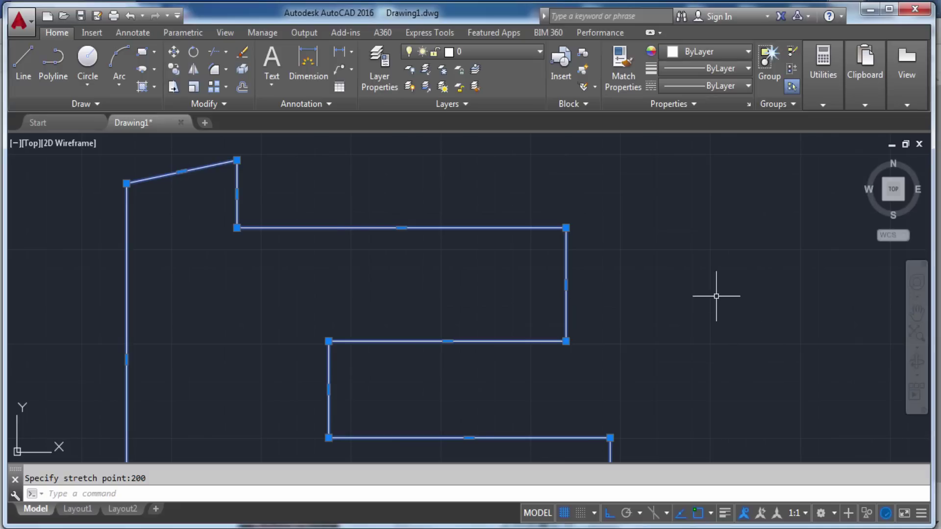
# - Raise the notch's top edge 50 units using its midpoint grip
pyautogui.scroll(-2, 716, 296)
pyautogui.scroll(2, 553, 304)
pyautogui.scroll(2, 558, 312)
pyautogui.click(525, 333)
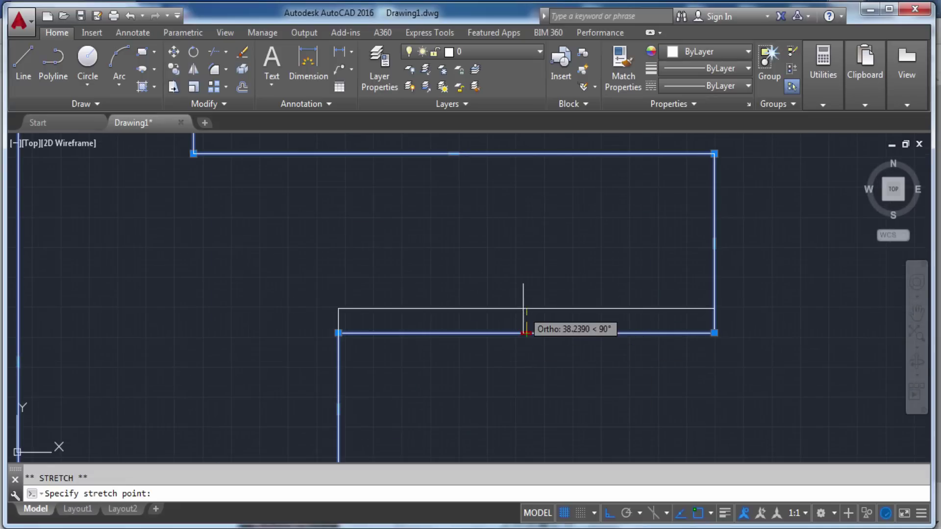
pyautogui.write('50')
pyautogui.press('Return')
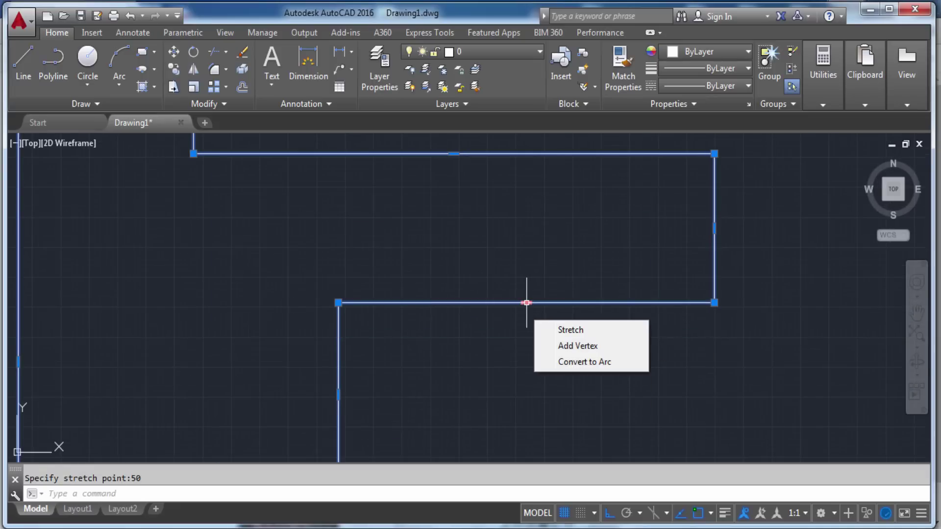
# - Lower the notch's top-right corner and shift its left corner right, sloping both edges
pyautogui.click(714, 303)
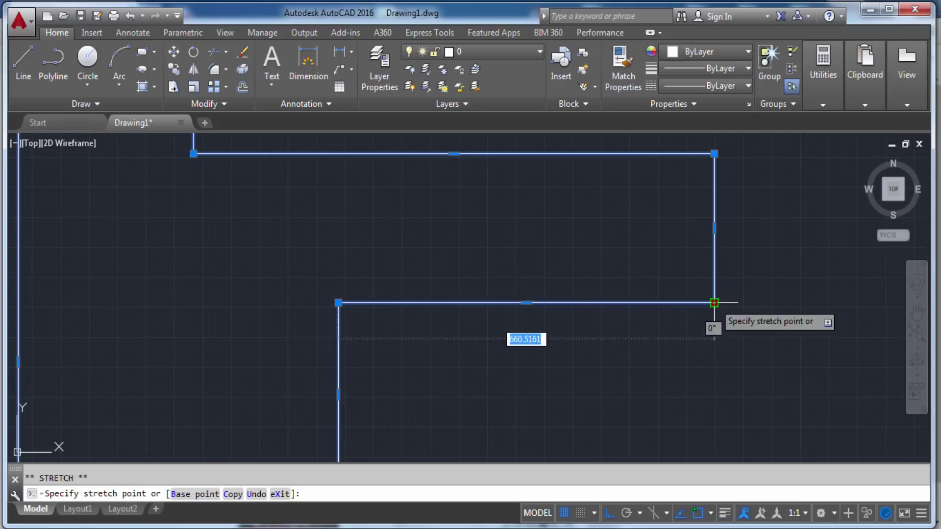
pyautogui.click(714, 369)
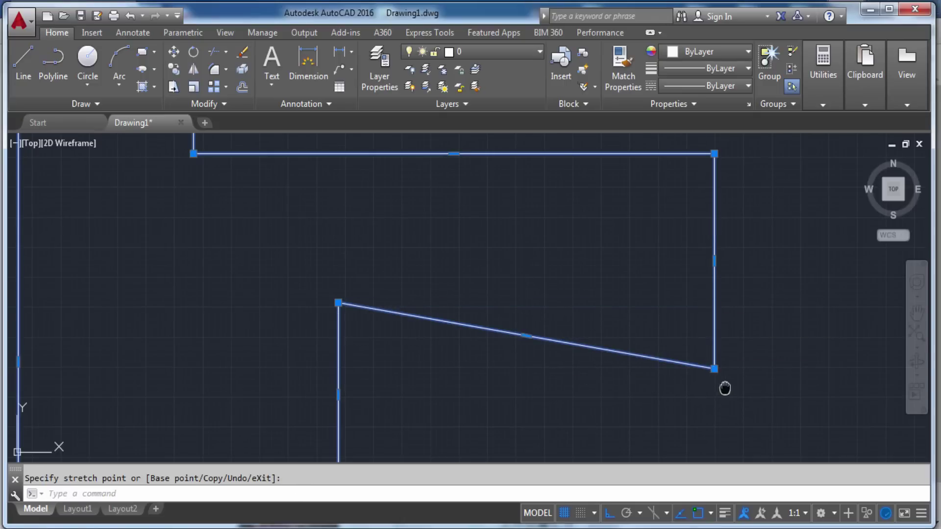
pyautogui.moveTo(725, 388); pyautogui.dragTo(647, 285, button='middle')
pyautogui.click(356, 199)
pyautogui.moveTo(685, 223)
pyautogui.mouseDown(button='middle')
pyautogui.moveTo(732, 363)
pyautogui.moveTo(715, 342)
pyautogui.mouseUp(button='middle')
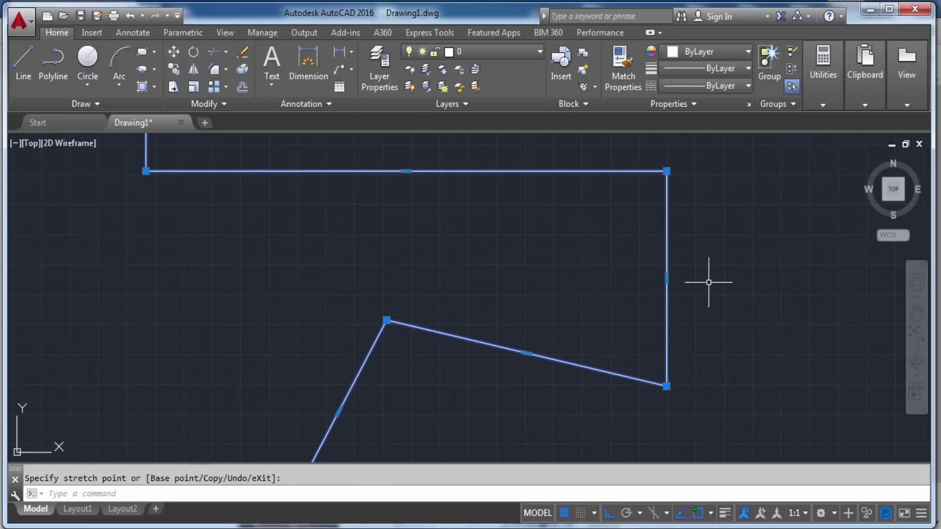
pyautogui.scroll(-2, 708, 282)
pyautogui.moveTo(709, 282); pyautogui.dragTo(626, 231, button='middle')
pyautogui.scroll(-2, 628, 232)
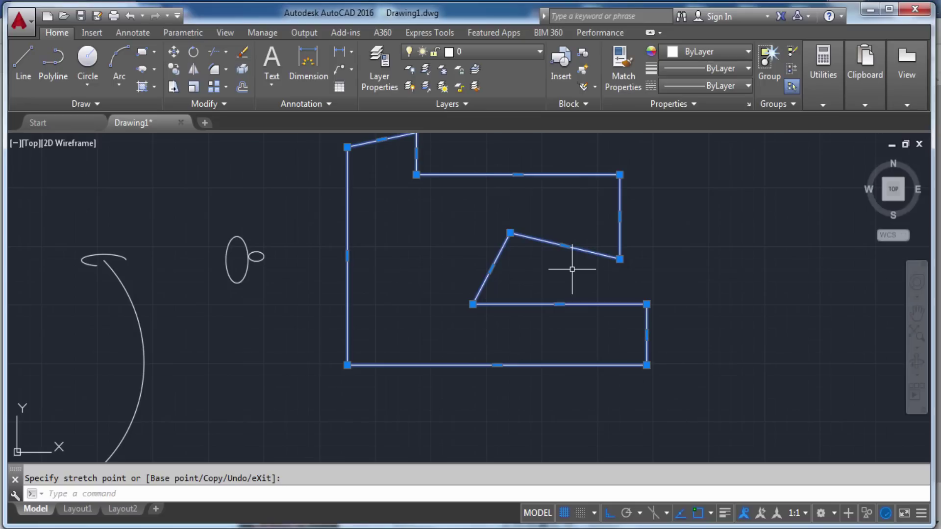
pyautogui.scroll(2, 523, 294)
pyautogui.moveTo(466, 263)
pyautogui.mouseDown(button='middle')
pyautogui.moveTo(380, 372)
pyautogui.moveTo(322, 288)
pyautogui.mouseUp(button='middle')
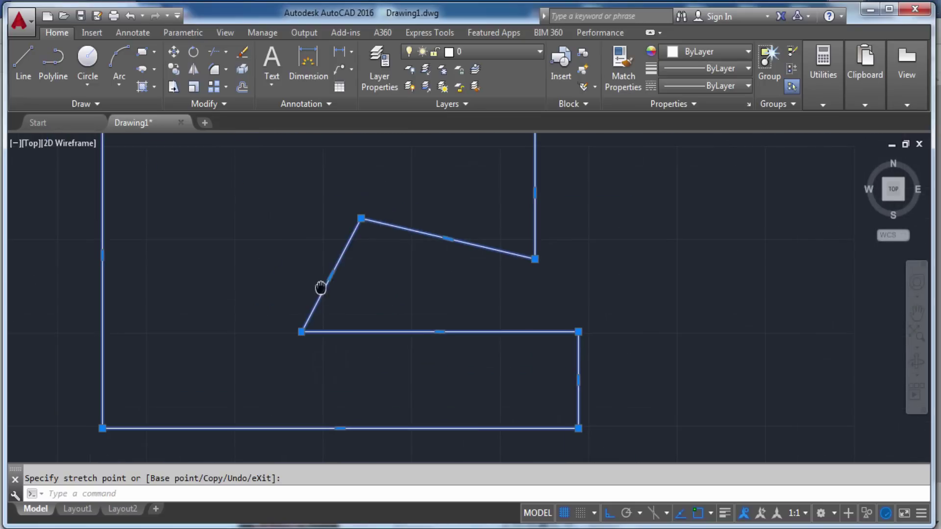
# - Stretch the polyline's right portion further right with a crossing window
pyautogui.click(196, 89)
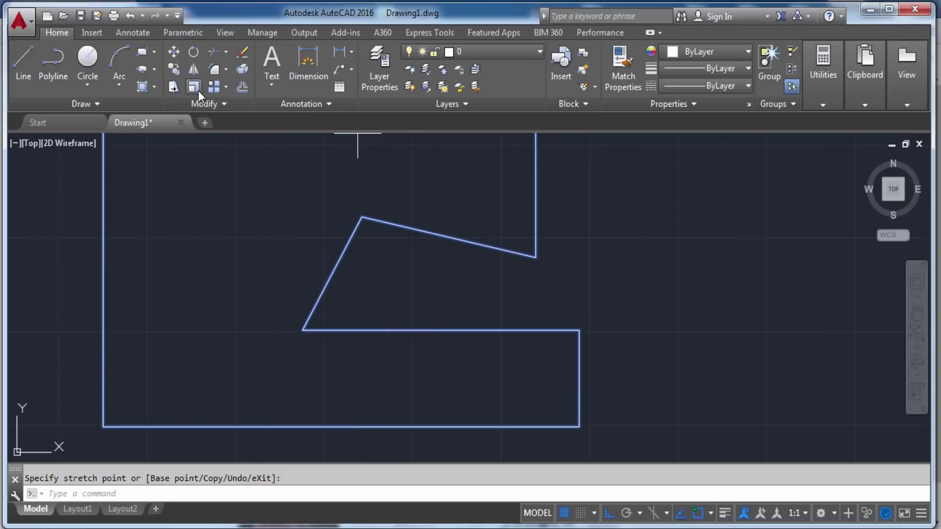
pyautogui.click(172, 88)
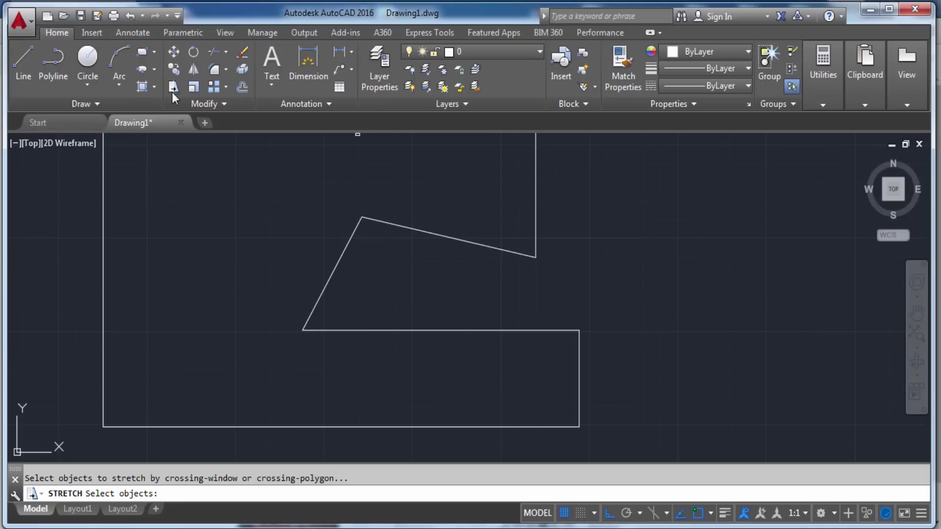
pyautogui.moveTo(457, 212); pyautogui.dragTo(464, 319, button='middle')
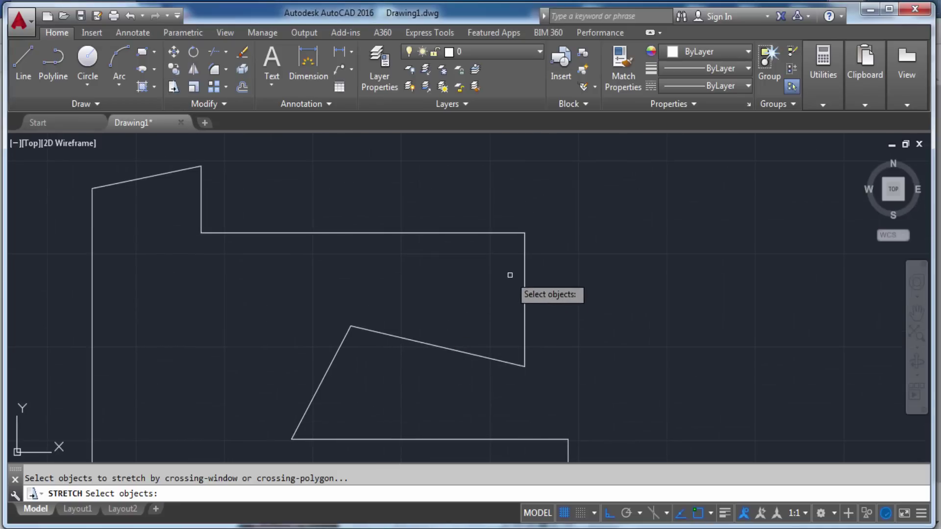
pyautogui.click(557, 389)
pyautogui.click(479, 145)
pyautogui.click(573, 233)
pyautogui.click(658, 300)
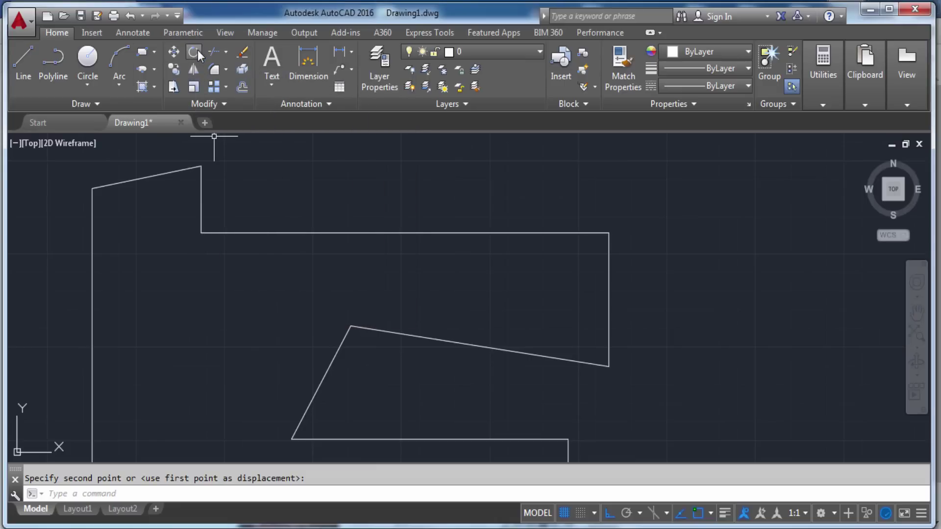
# - Start the Line command and move the view to empty space beside the shape
pyautogui.click(25, 59)
pyautogui.moveTo(394, 249)
pyautogui.mouseDown(button='middle')
pyautogui.moveTo(39, 289)
pyautogui.moveTo(343, 250)
pyautogui.moveTo(211, 276)
pyautogui.moveTo(487, 282)
pyautogui.moveTo(382, 246)
pyautogui.moveTo(279, 257)
pyautogui.mouseUp(button='middle')
pyautogui.scroll(-4, 55, 273)
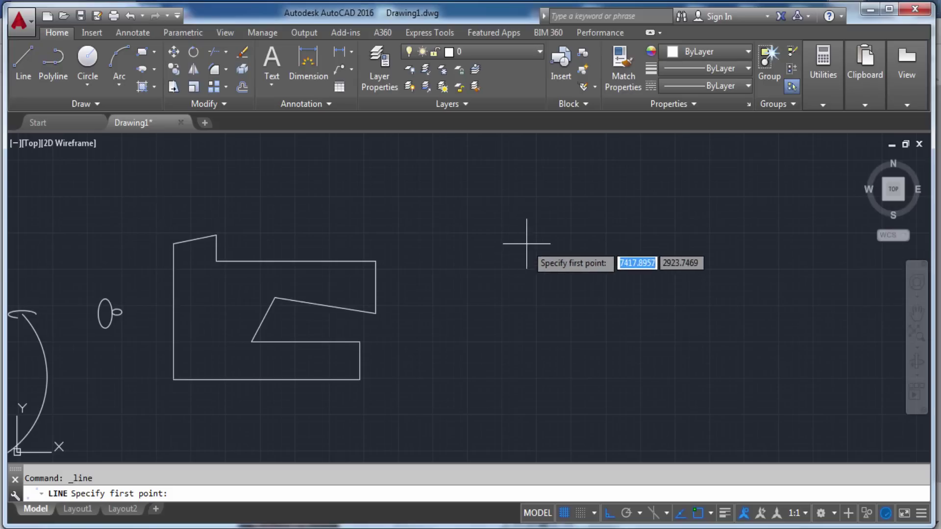
# - Draw a 500-unit line at 30° in open space right of the outline
pyautogui.click(505, 248)
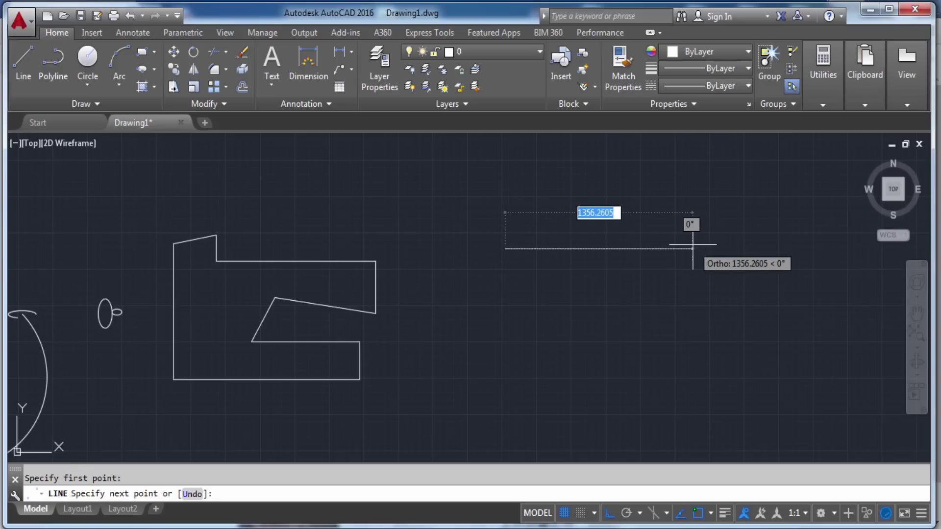
pyautogui.write('500')
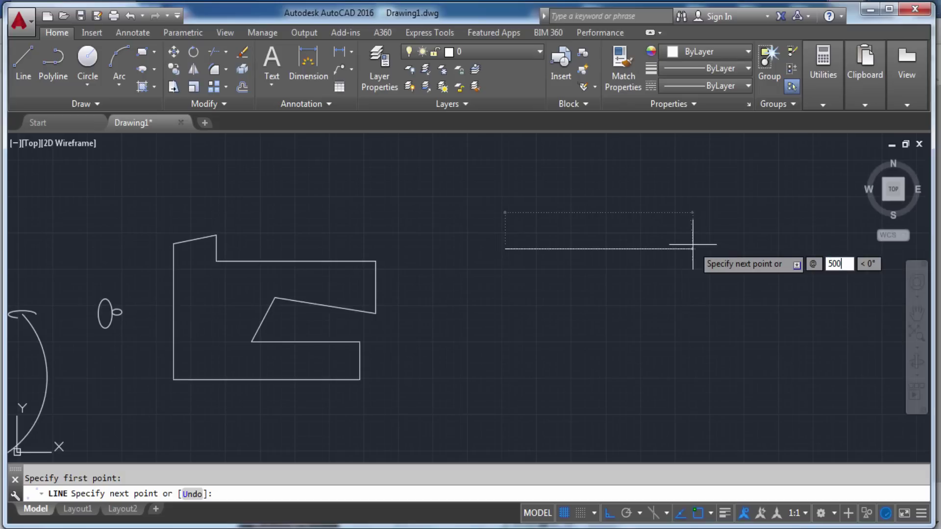
pyautogui.press('Tab')
pyautogui.press('Return')
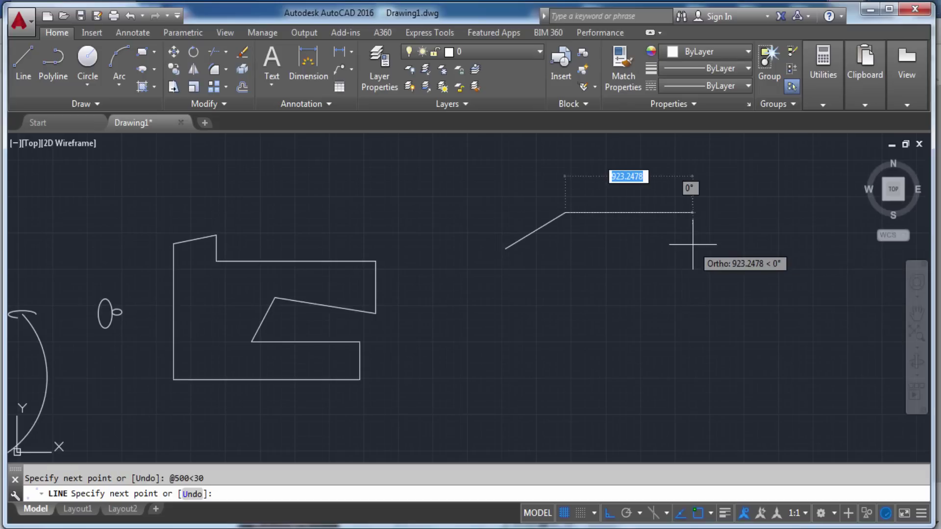
pyautogui.press('Escape')
pyautogui.scroll(2, 533, 260)
pyautogui.scroll(4, 531, 263)
pyautogui.scroll(-2, 511, 268)
pyautogui.moveTo(574, 189); pyautogui.dragTo(552, 265, button='middle')
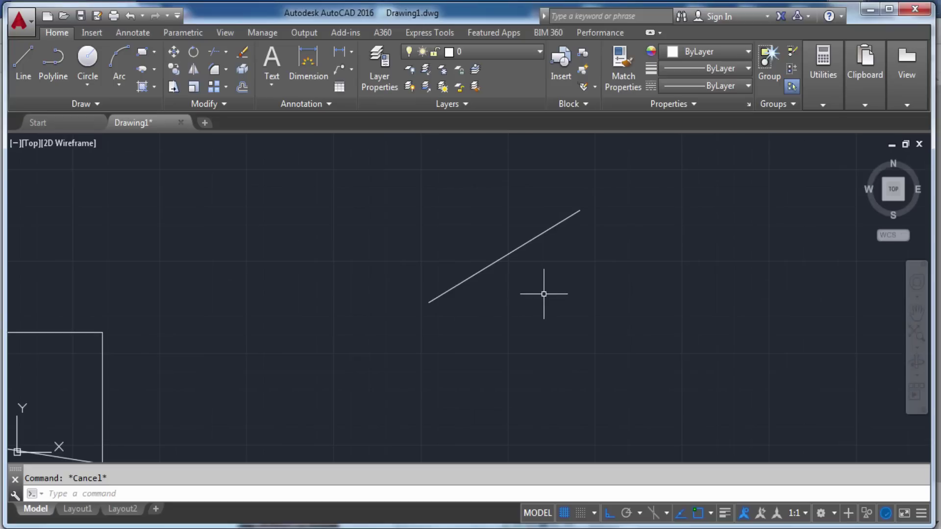
# - Rotate the line -30° about its lower-left end to make it horizontal
pyautogui.click(196, 56)
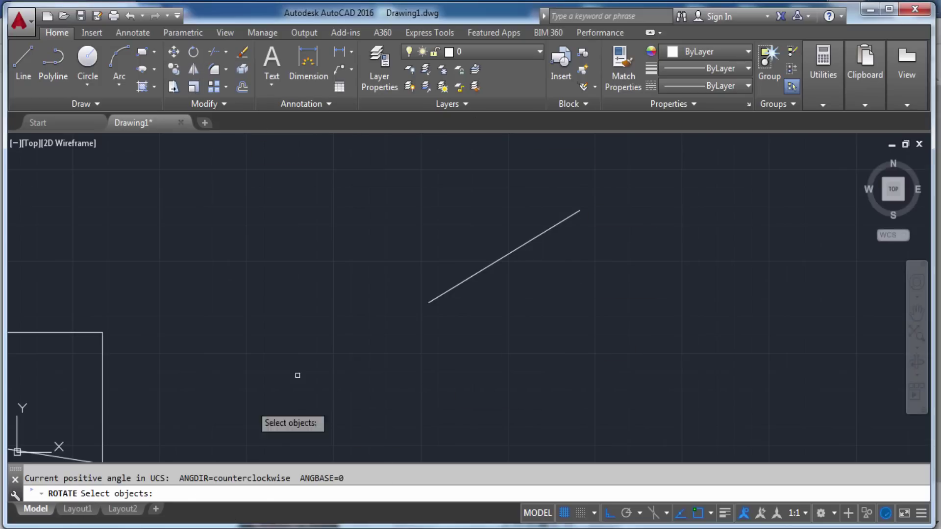
pyautogui.click(529, 284)
pyautogui.click(412, 155)
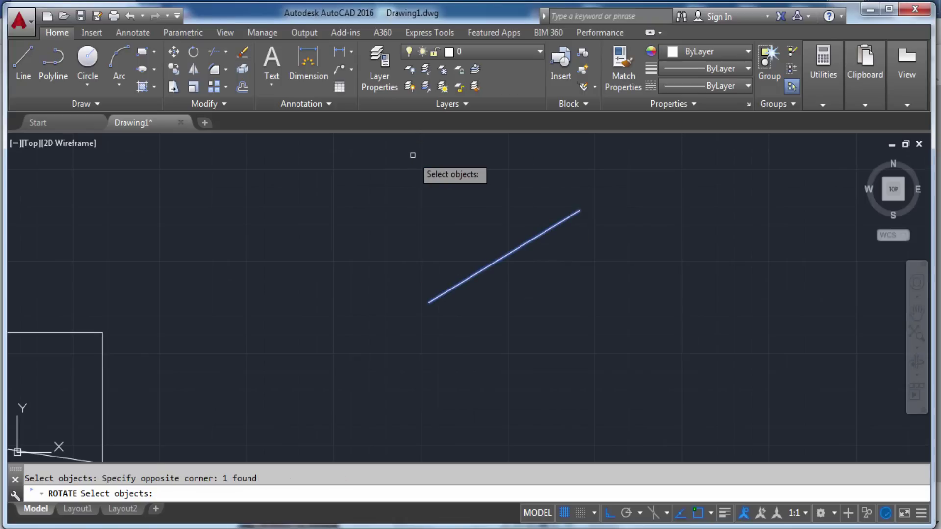
pyautogui.press('Return')
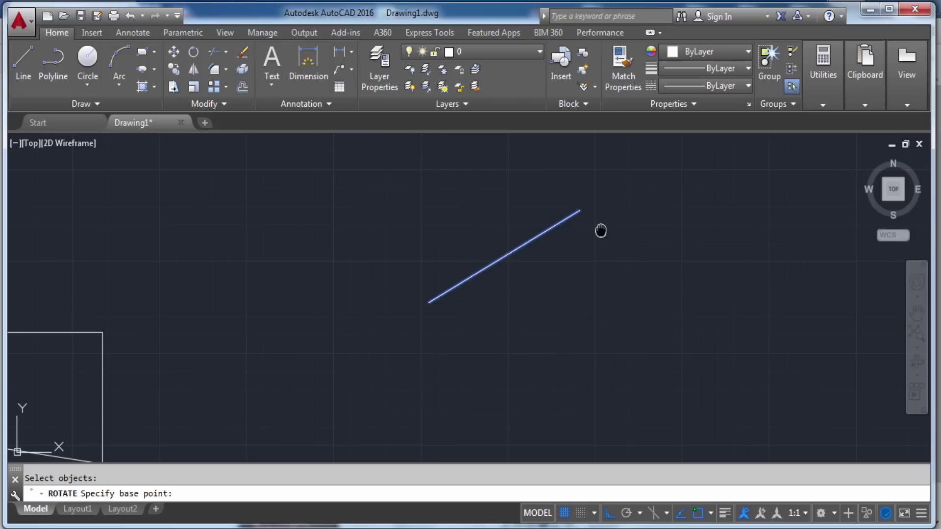
pyautogui.moveTo(598, 227); pyautogui.dragTo(569, 257, button='middle')
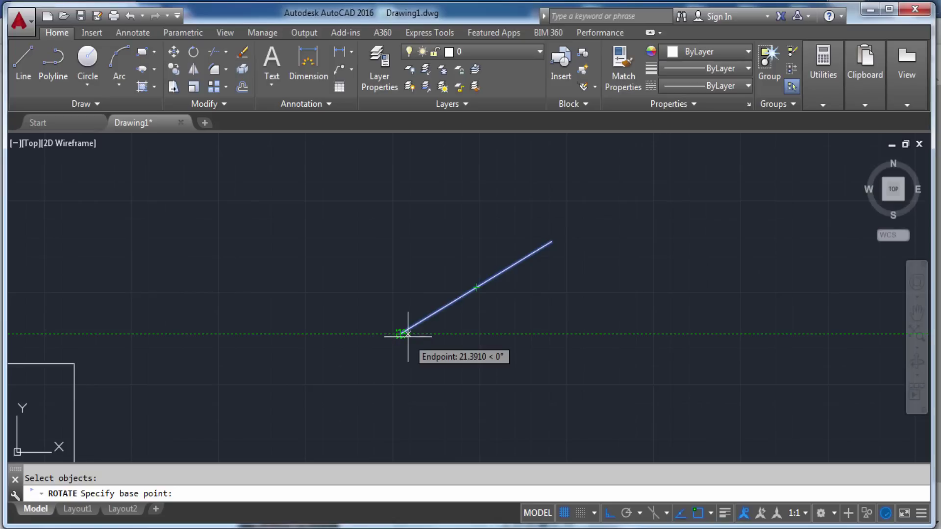
pyautogui.click(401, 334)
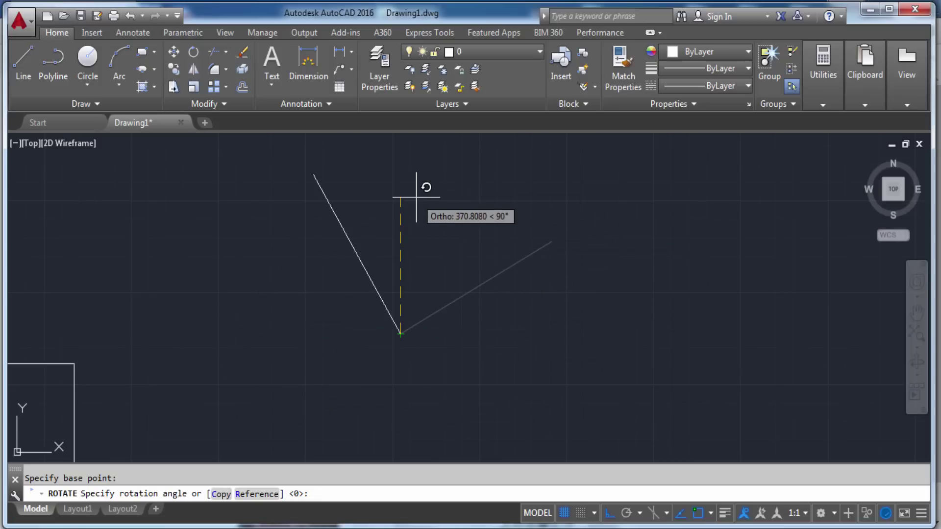
pyautogui.write('-')
pyautogui.press('Return')
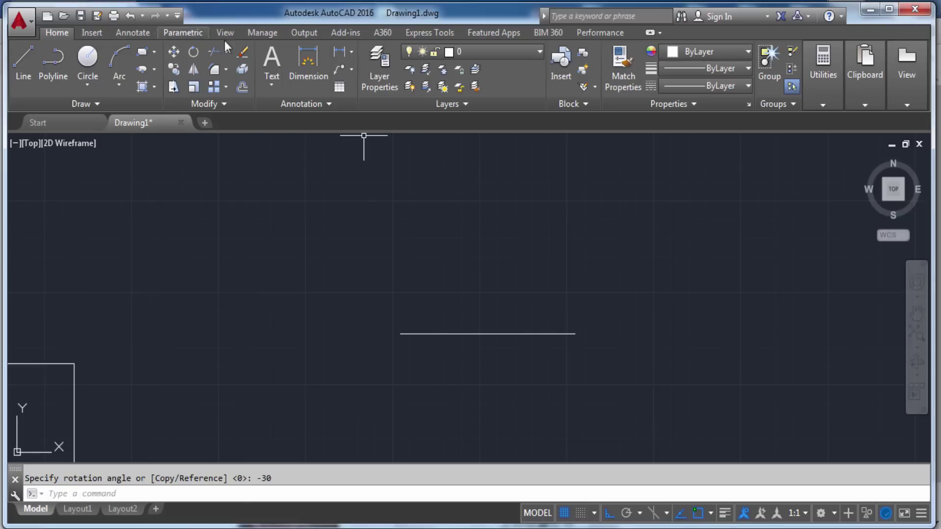
# - Rotate the horizontal line 45° about its right endpoint
pyautogui.click(194, 52)
pyautogui.click(505, 387)
pyautogui.click(403, 284)
pyautogui.press('Return')
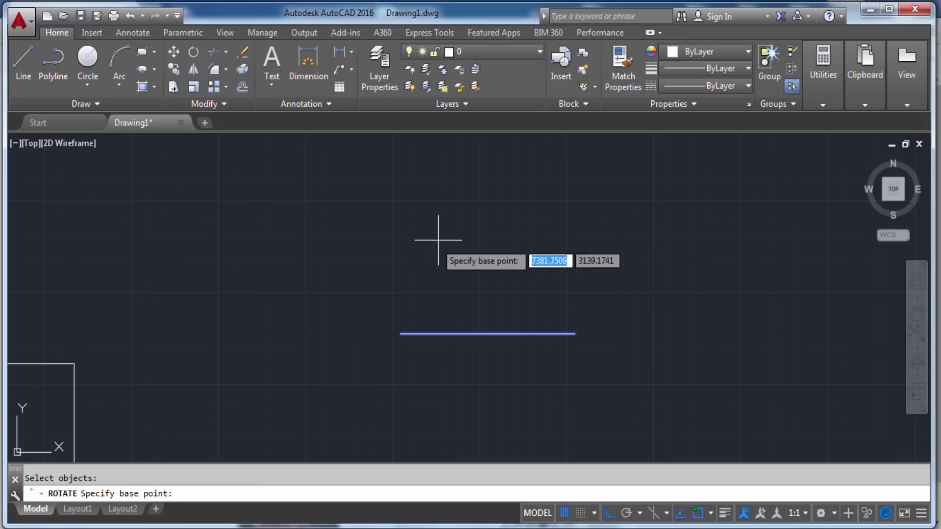
pyautogui.click(574, 335)
pyautogui.write('45')
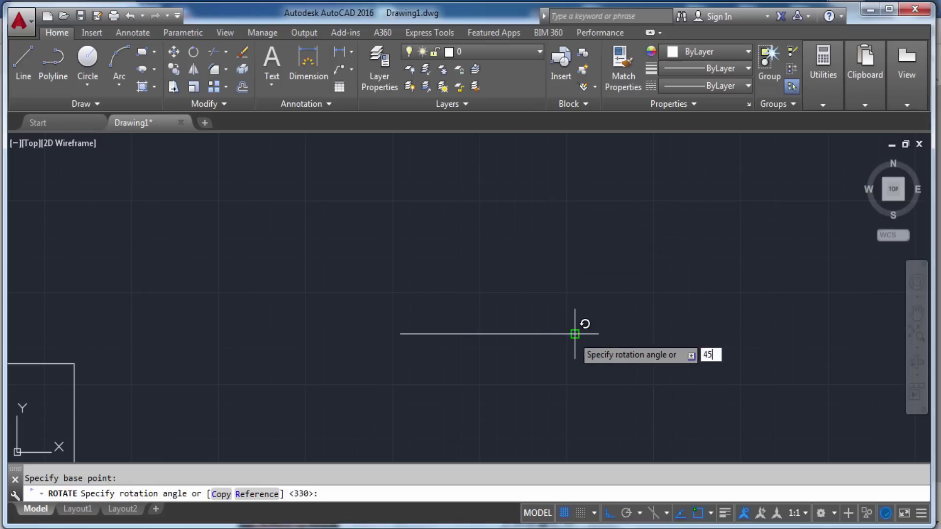
pyautogui.press('Return')
pyautogui.moveTo(654, 311); pyautogui.dragTo(651, 178, button='middle')
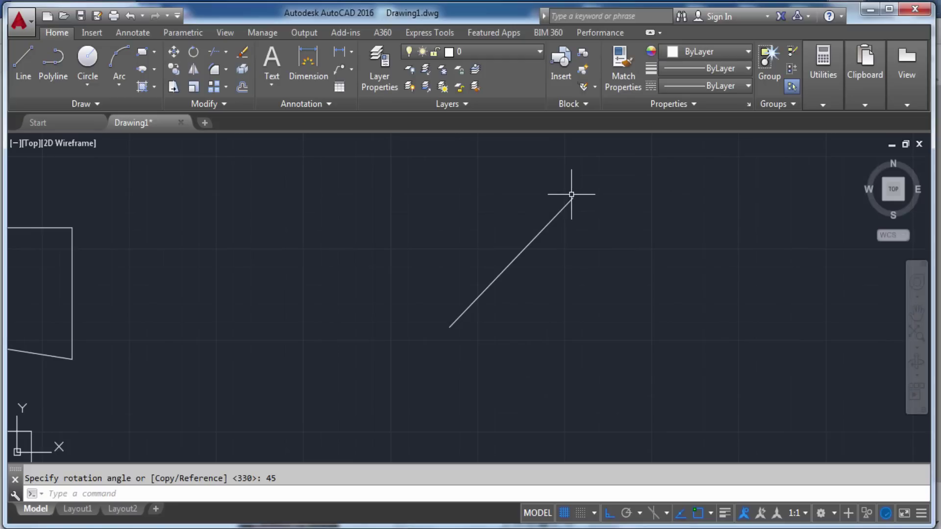
pyautogui.moveTo(535, 237); pyautogui.dragTo(631, 227, button='middle')
pyautogui.scroll(-5, 630, 229)
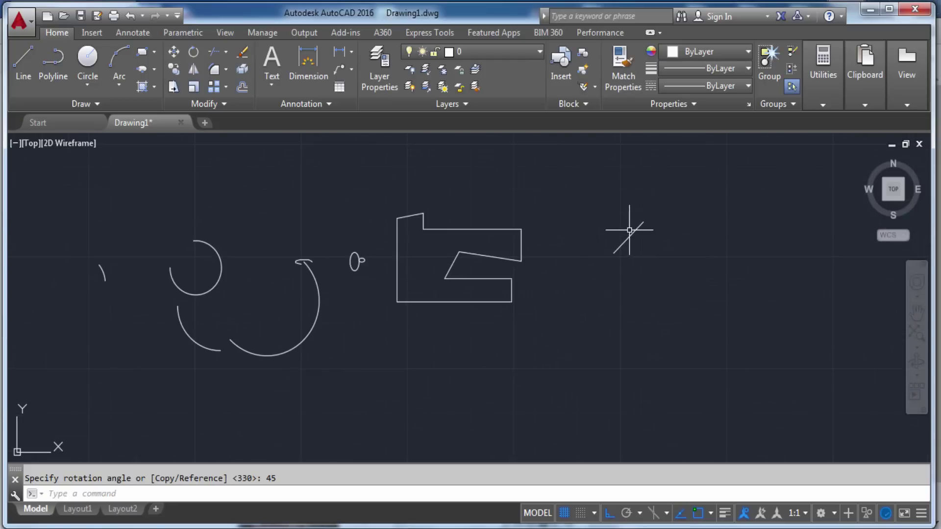
pyautogui.scroll(2, 597, 257)
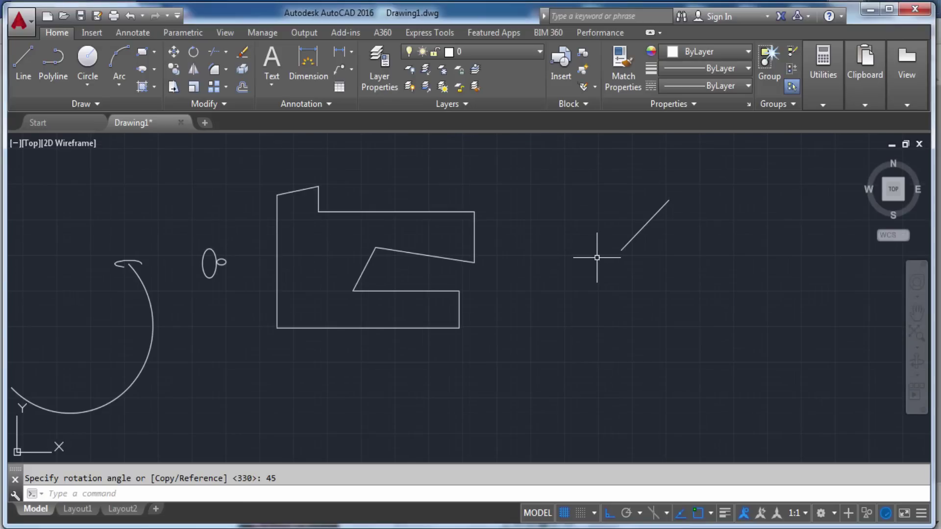
pyautogui.moveTo(611, 216); pyautogui.dragTo(732, 221, button='middle')
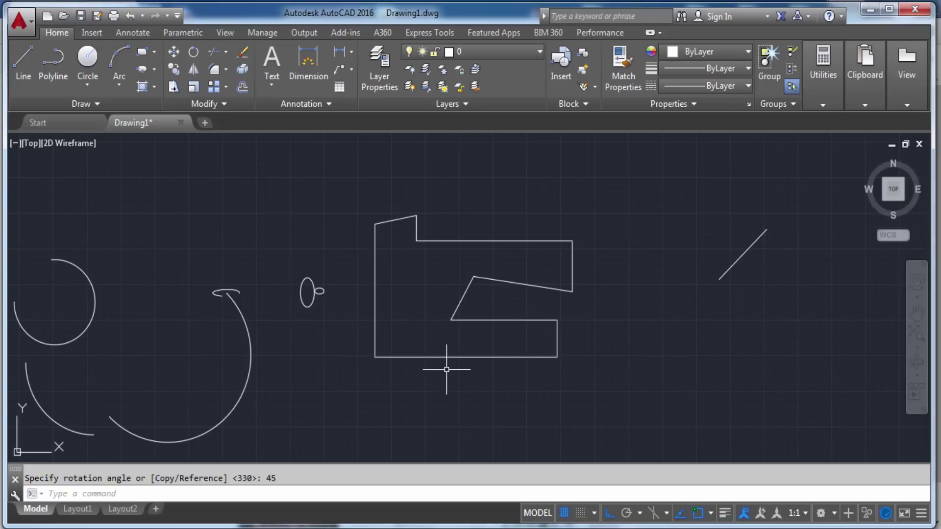
pyautogui.moveTo(447, 361)
pyautogui.mouseDown(button='middle')
pyautogui.moveTo(421, 329)
pyautogui.moveTo(288, 378)
pyautogui.mouseUp(button='middle')
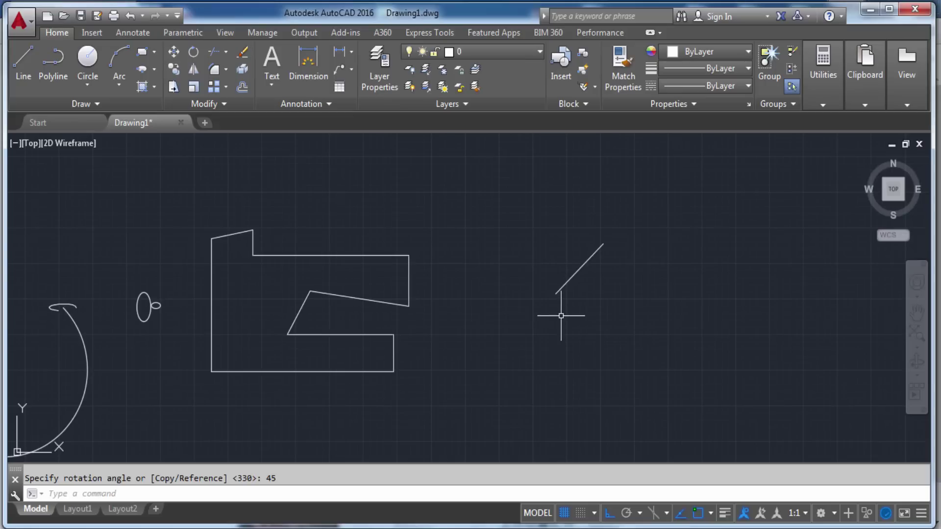
pyautogui.press('Return')
pyautogui.click(613, 300)
pyautogui.click(540, 231)
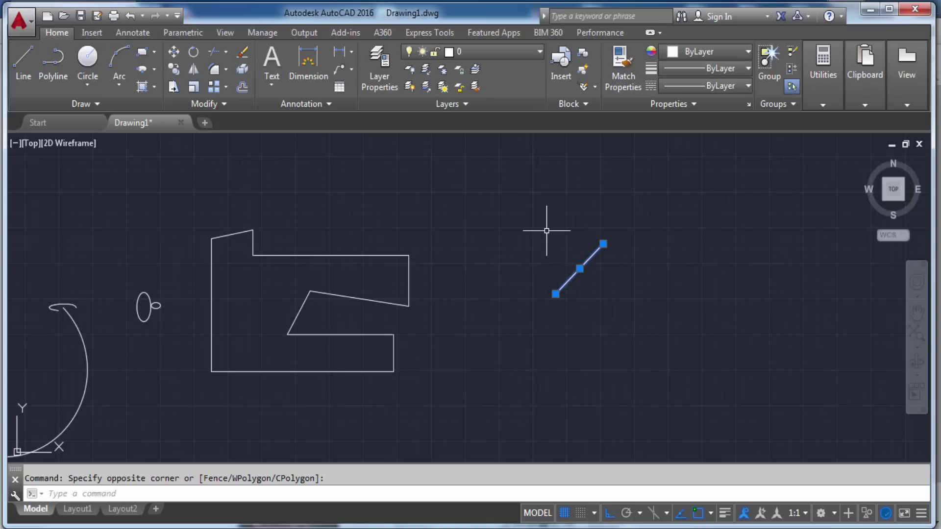
pyautogui.scroll(2, 521, 283)
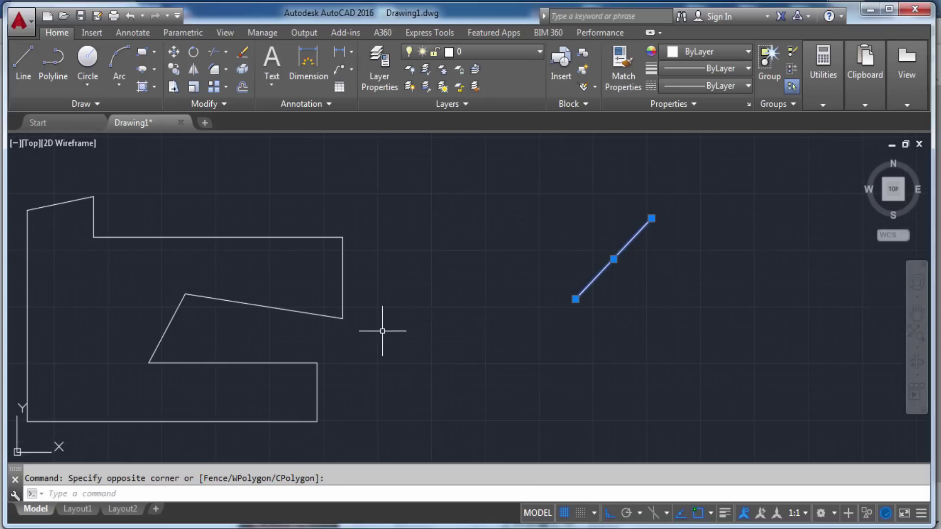
pyautogui.moveTo(382, 330); pyautogui.dragTo(529, 316, button='middle')
pyautogui.scroll(-2, 531, 316)
pyautogui.scroll(-2, 532, 317)
pyautogui.scroll(3, 486, 354)
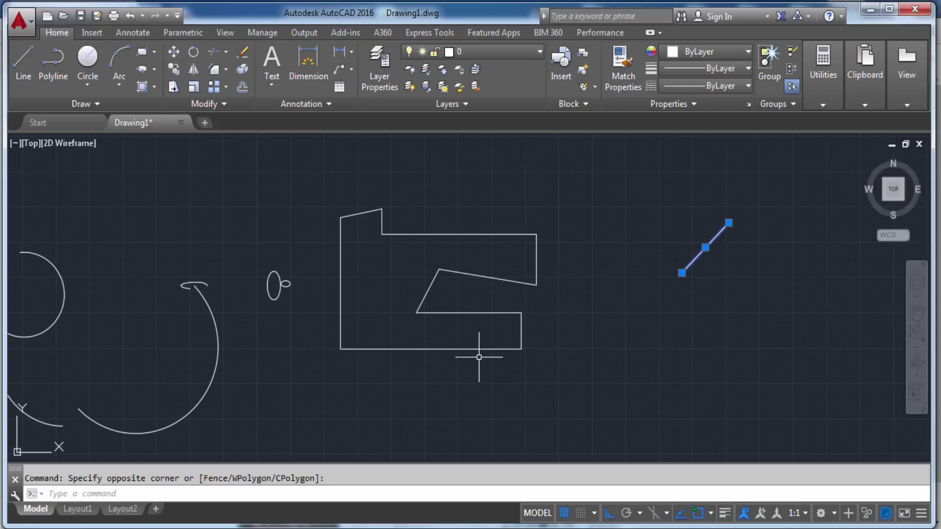
pyautogui.moveTo(155, 368); pyautogui.dragTo(263, 338, button='middle')
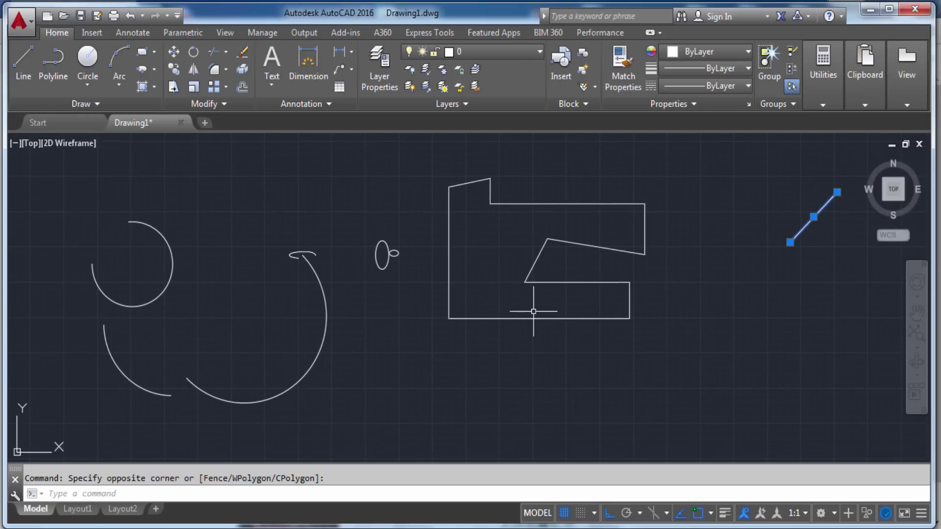
pyautogui.moveTo(602, 283); pyautogui.dragTo(537, 328, button='middle')
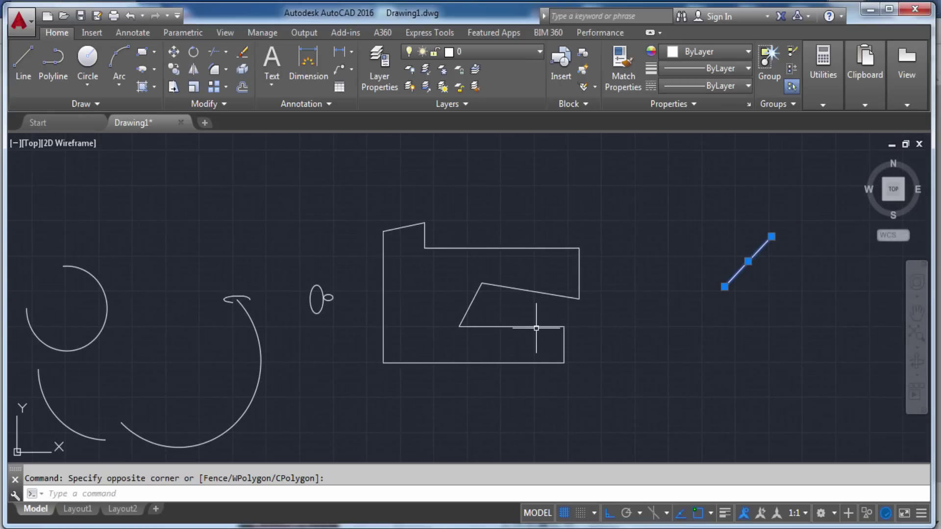